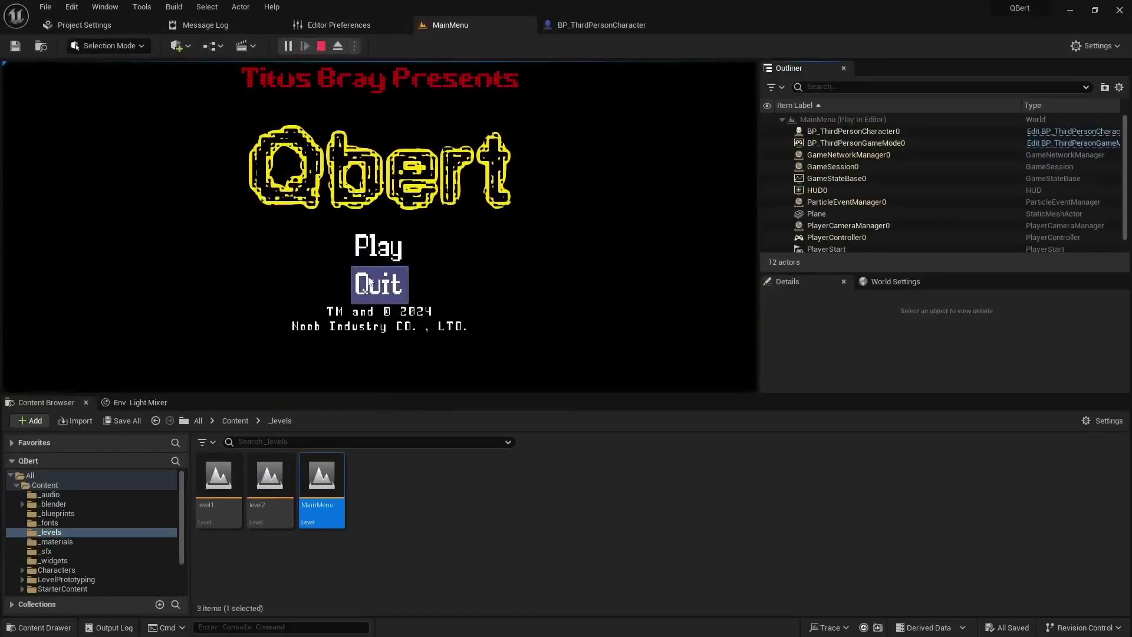
Start Qbert from its main menu, then begin Asteroids from its title screen
{"action": "left_click", "coordinate": [390, 252]}
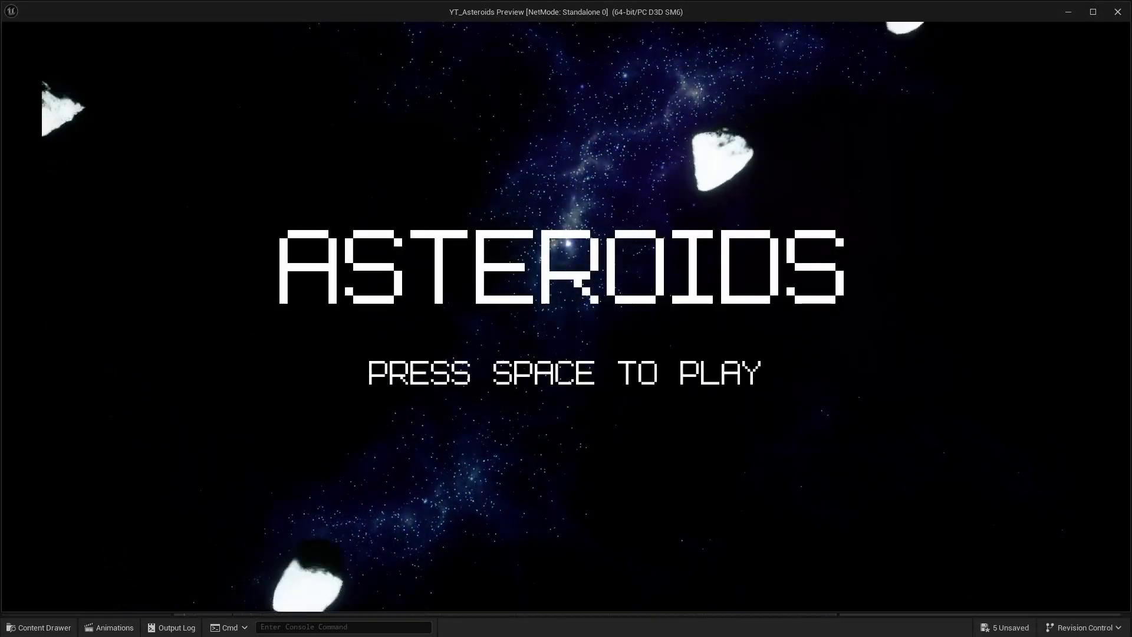
{"action": "key", "text": "space"}
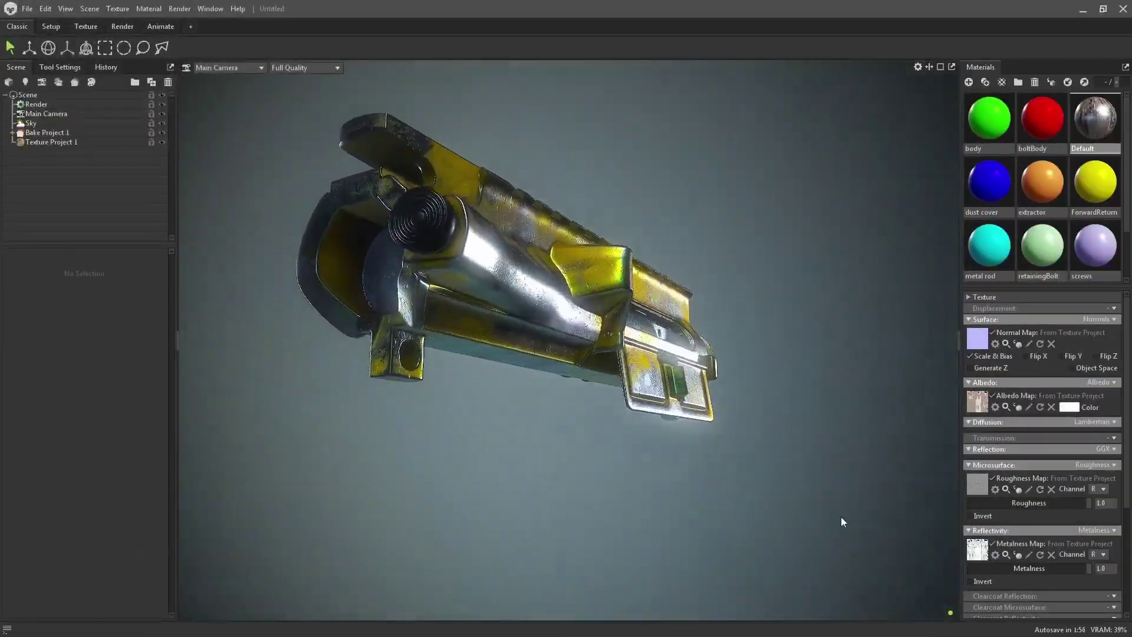
Orbit the camera to view the textured rifle receiver from the side
{"action": "left_click_drag", "start_coordinate": [841, 516], "coordinate": [624, 484]}
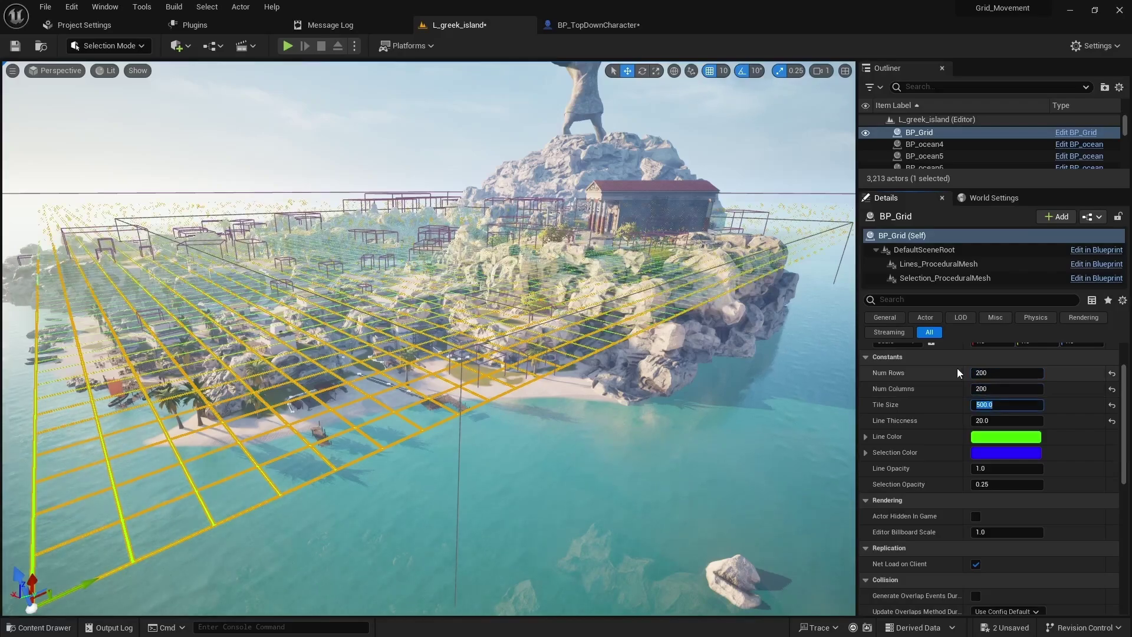
Thicken the grid lines over the island and rotate the sky lighting around the scene
{"action": "left_click_drag", "start_coordinate": [1002, 420], "coordinate": [1014, 421]}
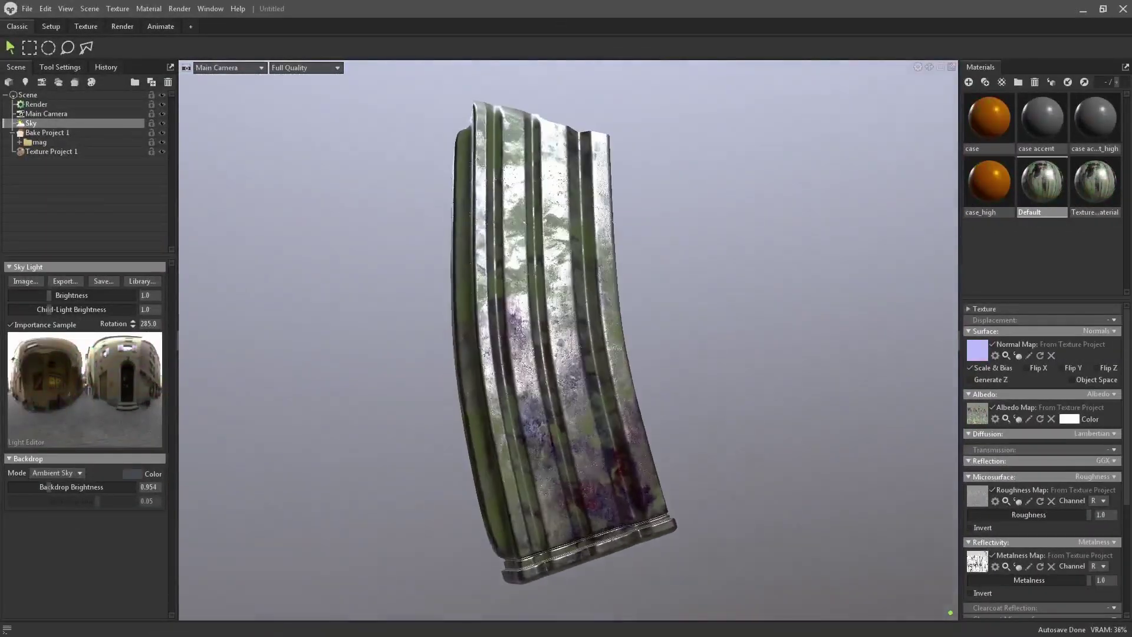
{"action": "left_click_drag", "start_coordinate": [884, 466], "coordinate": [511, 449], "text": "shift"}
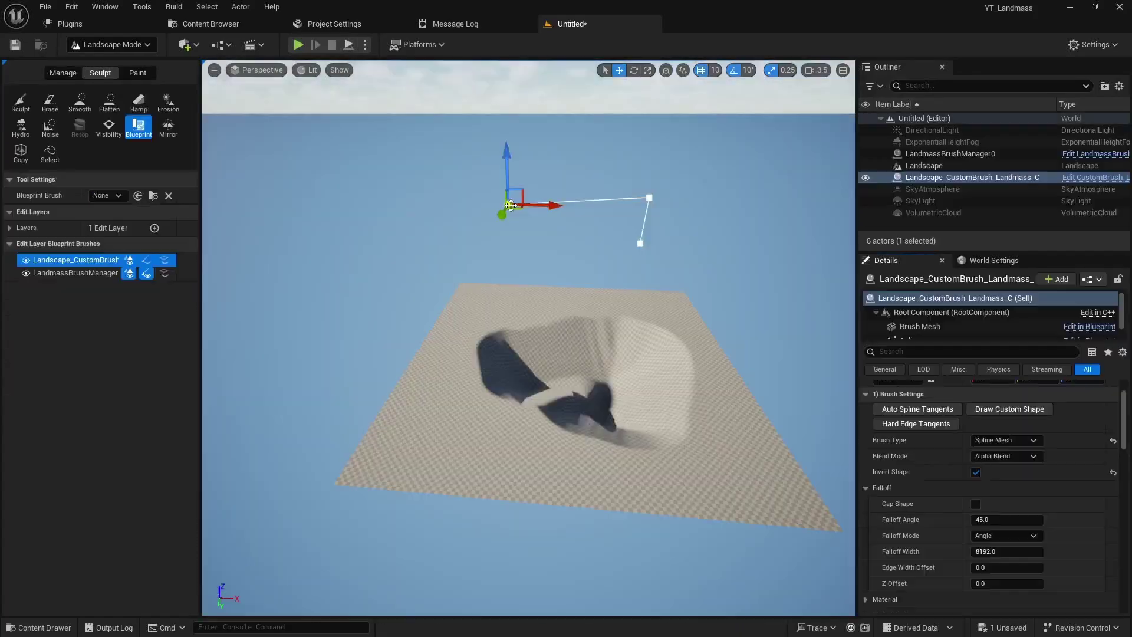
Slide the Landmass brush left, set Curl 1 Strength to 1.0, and adjust the water plane's height
{"action": "left_click_drag", "start_coordinate": [547, 208], "coordinate": [396, 204]}
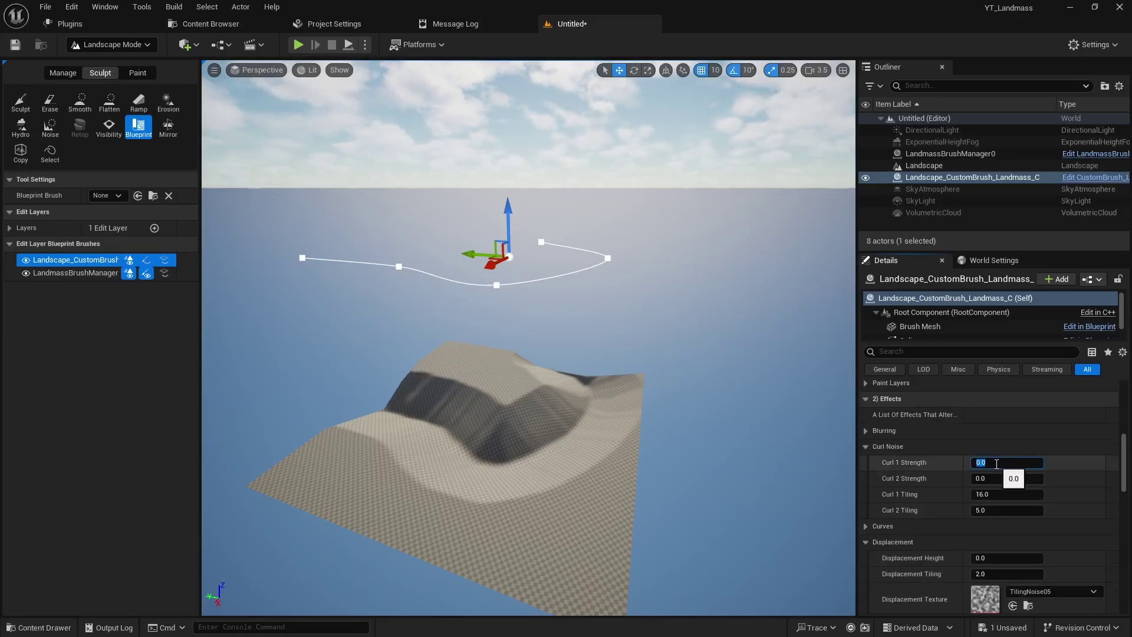
{"action": "type", "text": "1"}
{"action": "key", "text": "Return"}
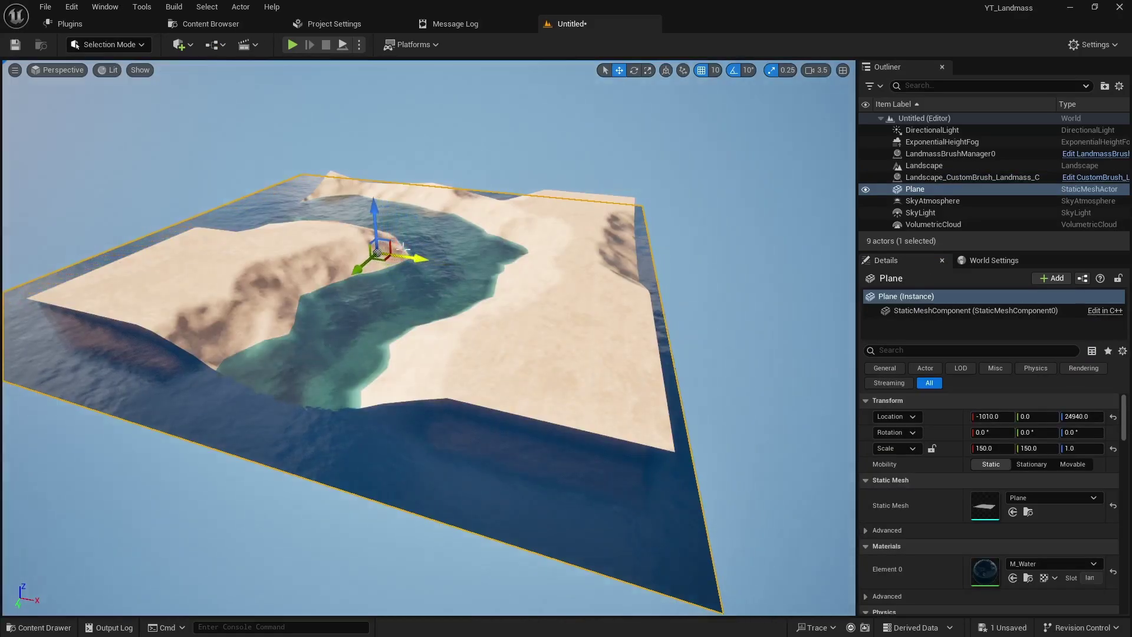
{"action": "left_click_drag", "start_coordinate": [375, 204], "coordinate": [377, 210]}
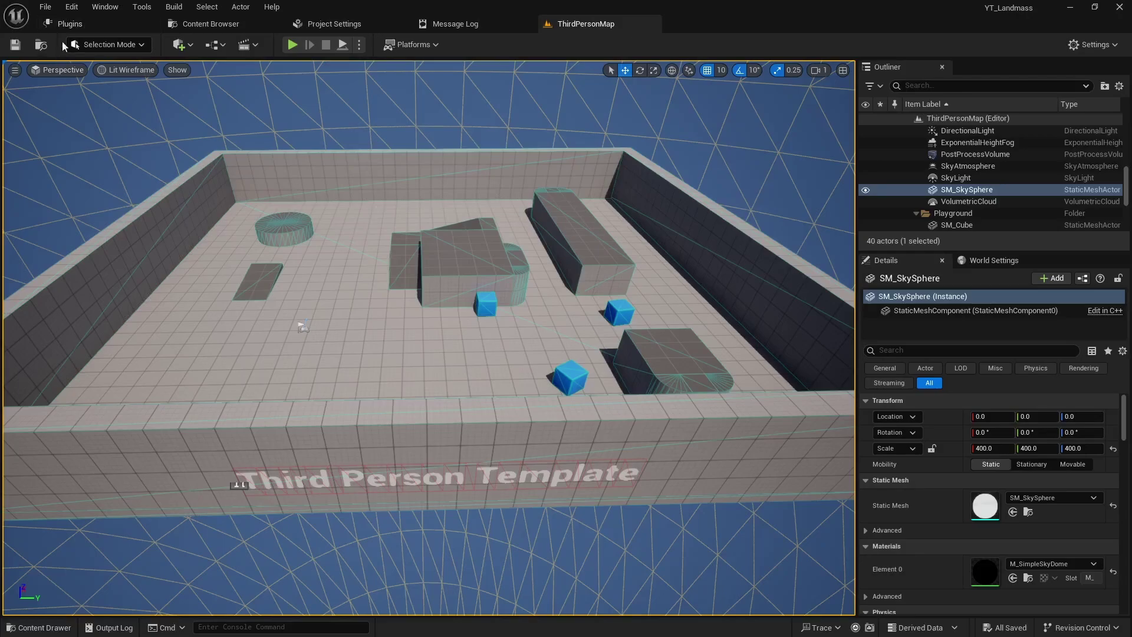
Create a new level from the Empty Level template
{"action": "left_click", "coordinate": [41, 6]}
{"action": "left_click", "coordinate": [89, 55]}
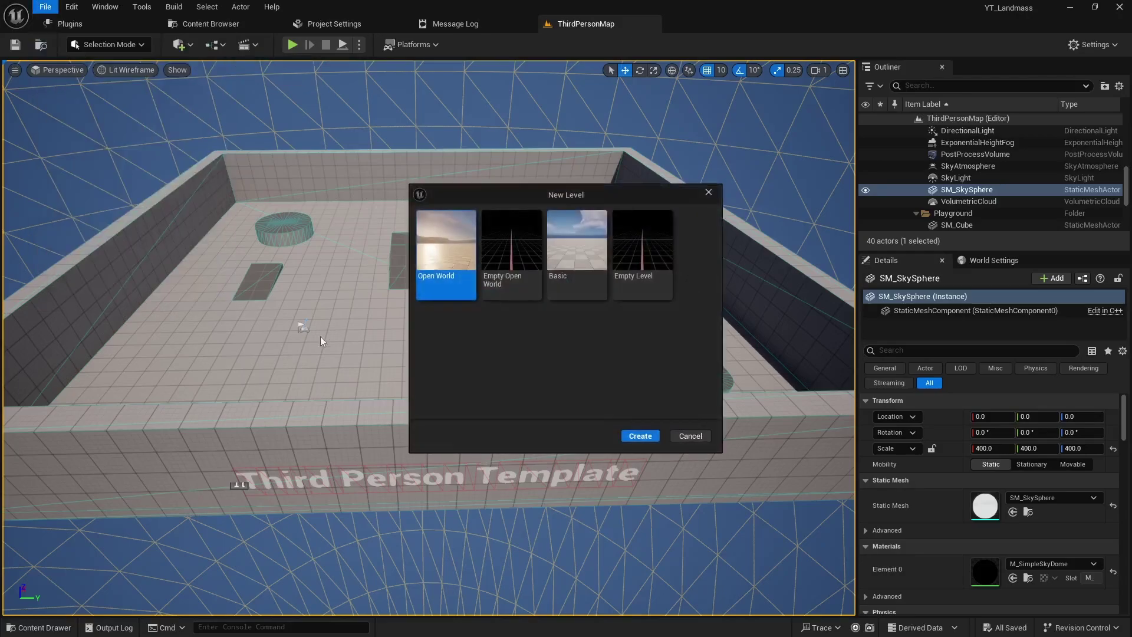
{"action": "left_click", "coordinate": [636, 252]}
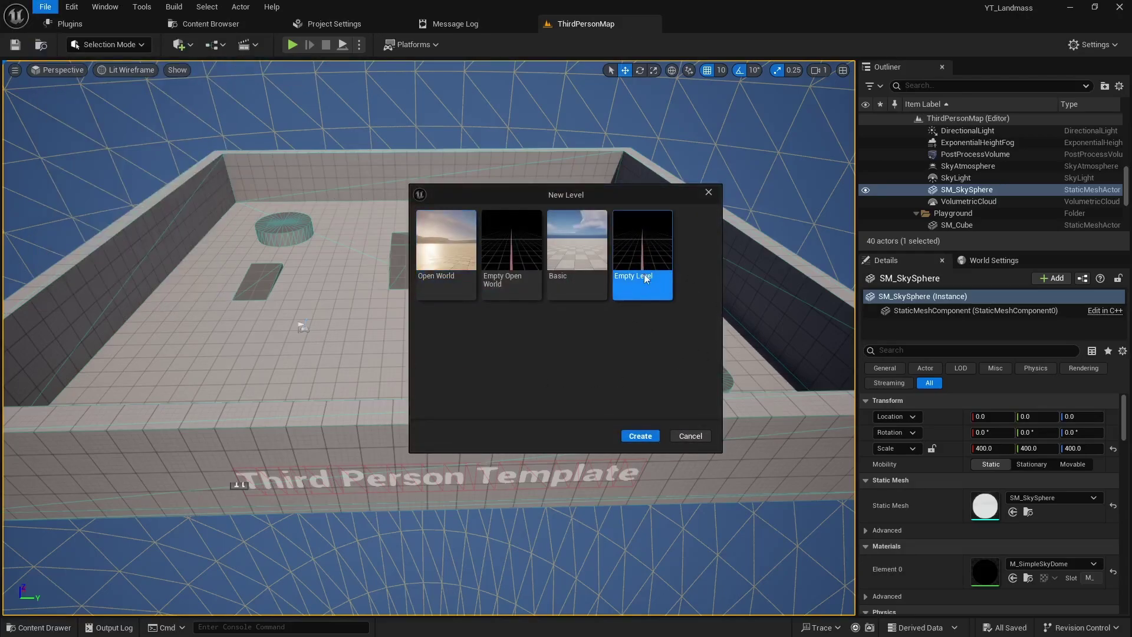
{"action": "left_click", "coordinate": [642, 436]}
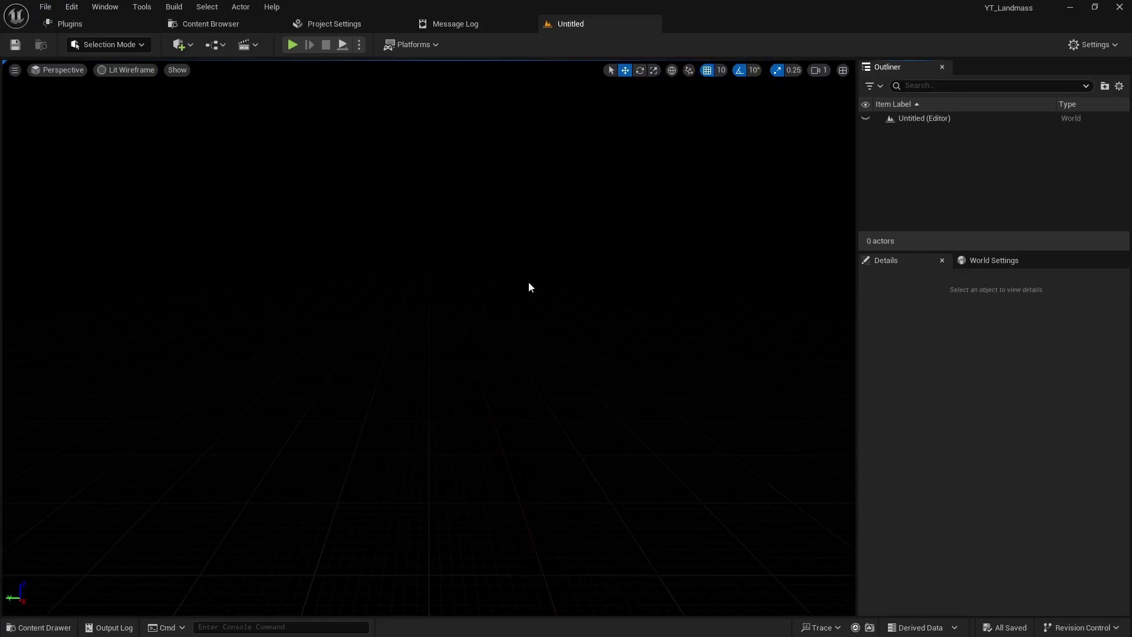
Use the Env. Light Mixer to add sky light, directional light, sky atmosphere, volumetric clouds and height fog
{"action": "left_click", "coordinate": [110, 13]}
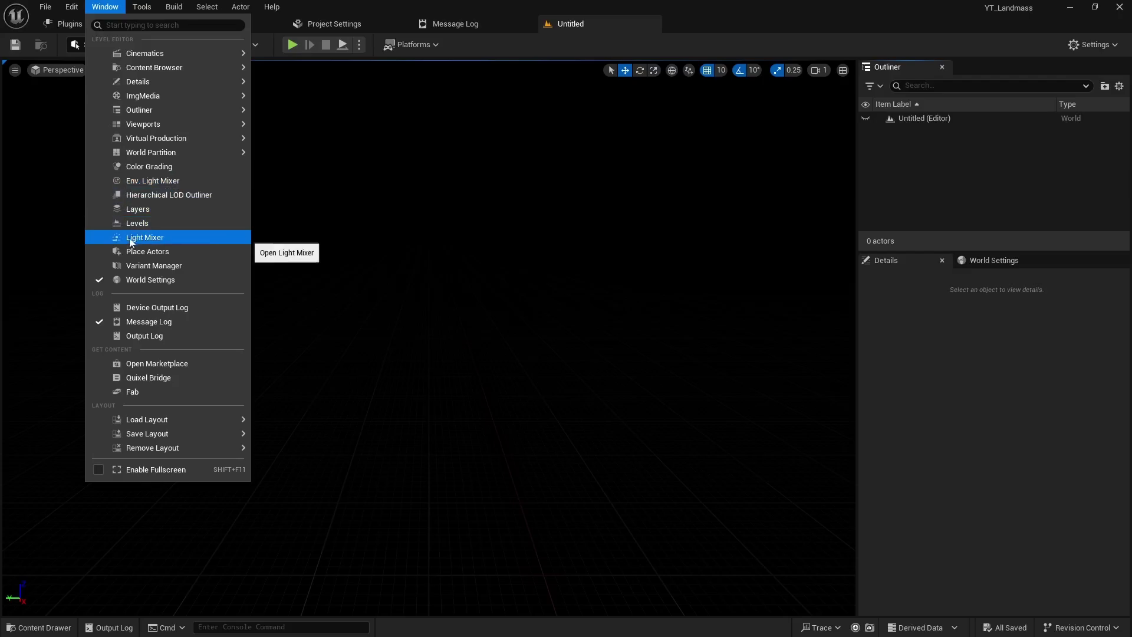
{"action": "left_click", "coordinate": [164, 180]}
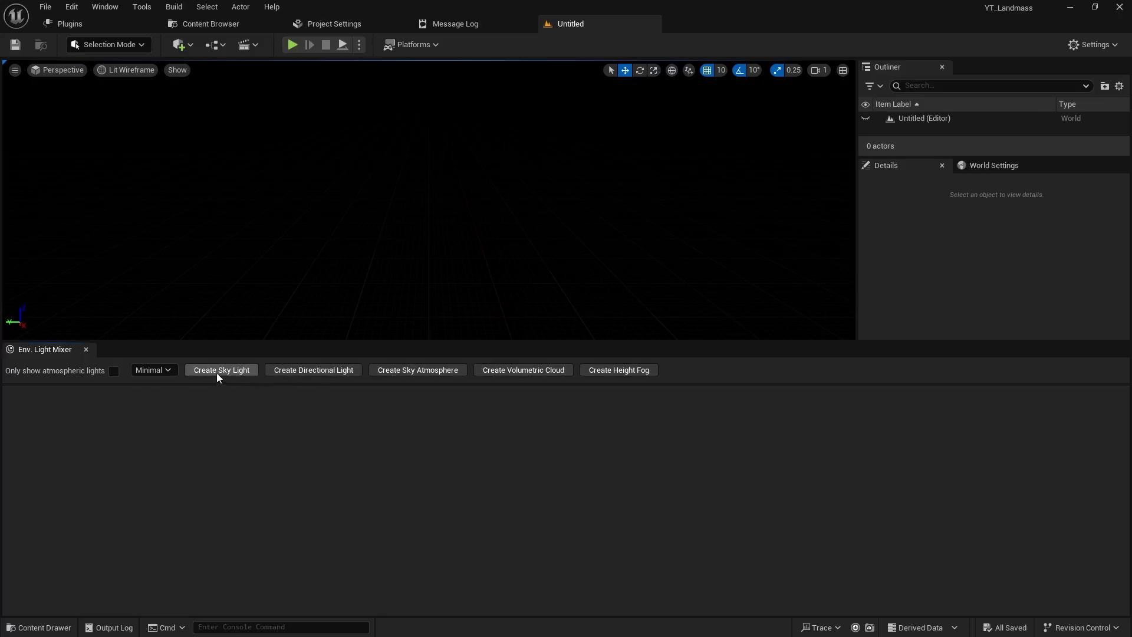
{"action": "left_click", "coordinate": [224, 369]}
{"action": "left_click", "coordinate": [225, 368]}
{"action": "left_click", "coordinate": [224, 369]}
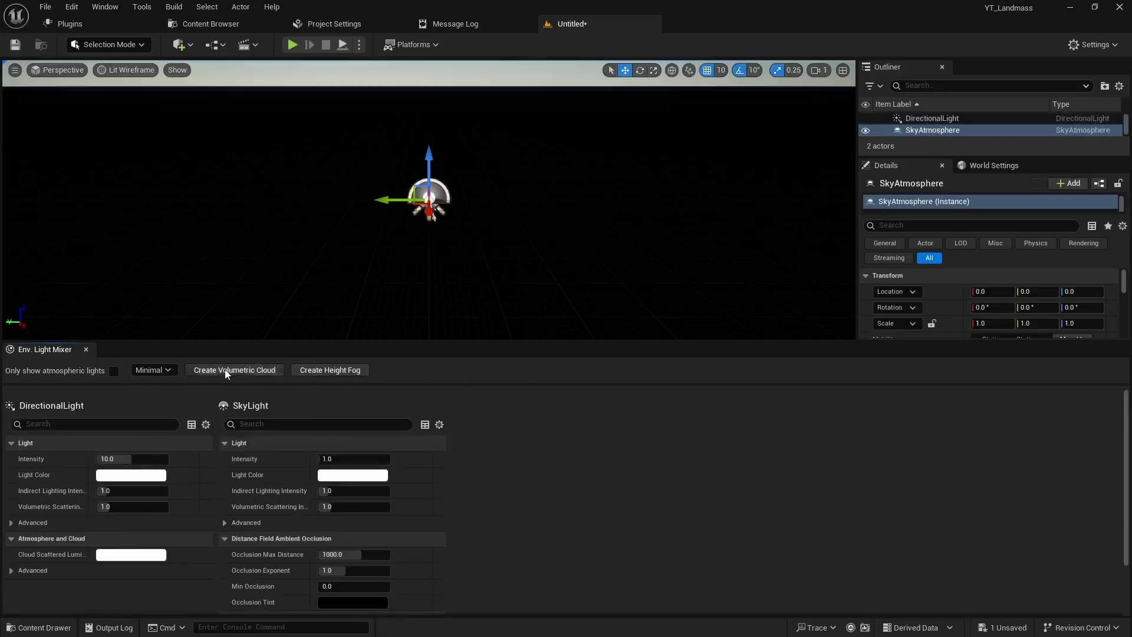
{"action": "left_click", "coordinate": [225, 369]}
{"action": "left_click", "coordinate": [225, 370]}
{"action": "right_click_drag", "start_coordinate": [419, 263], "coordinate": [442, 236]}
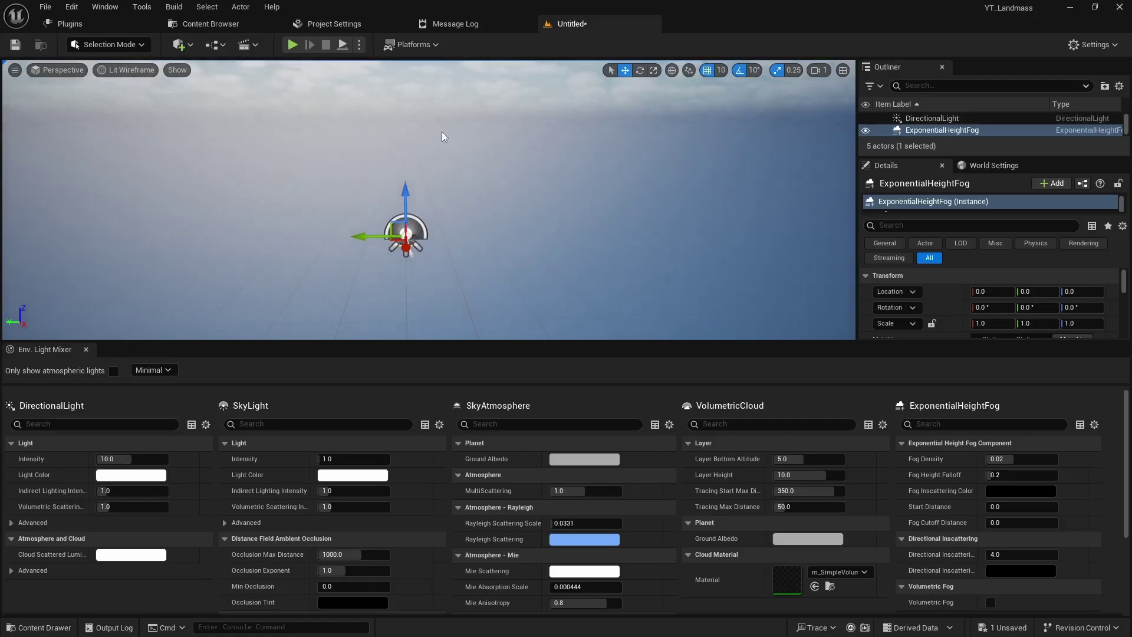
{"action": "left_click", "coordinate": [86, 350]}
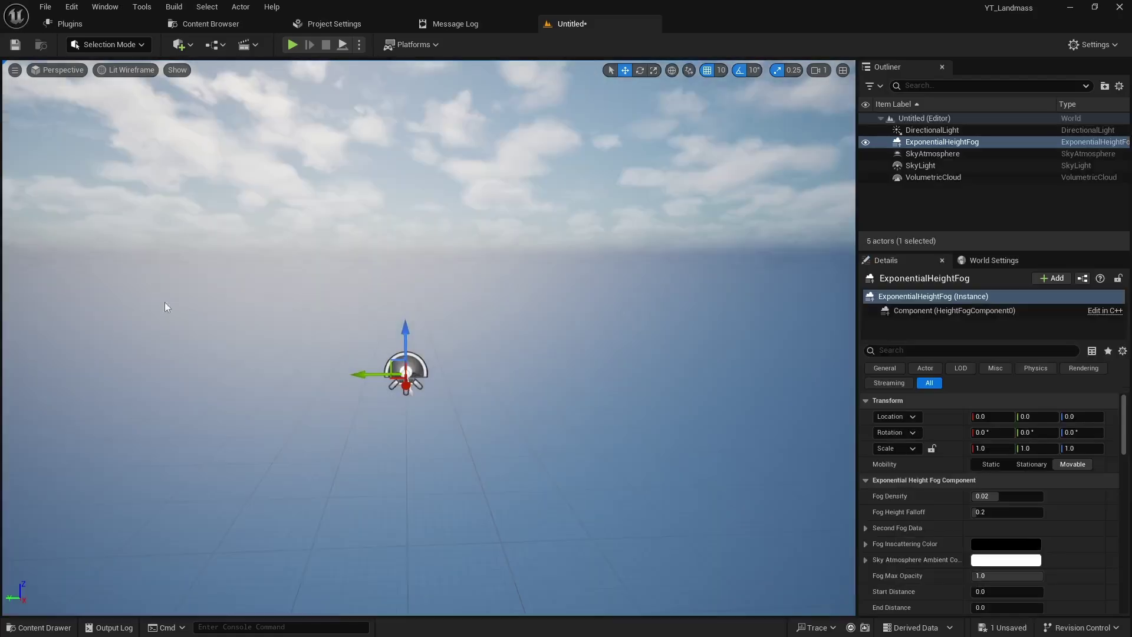
{"action": "right_click_drag", "start_coordinate": [405, 317], "coordinate": [416, 325]}
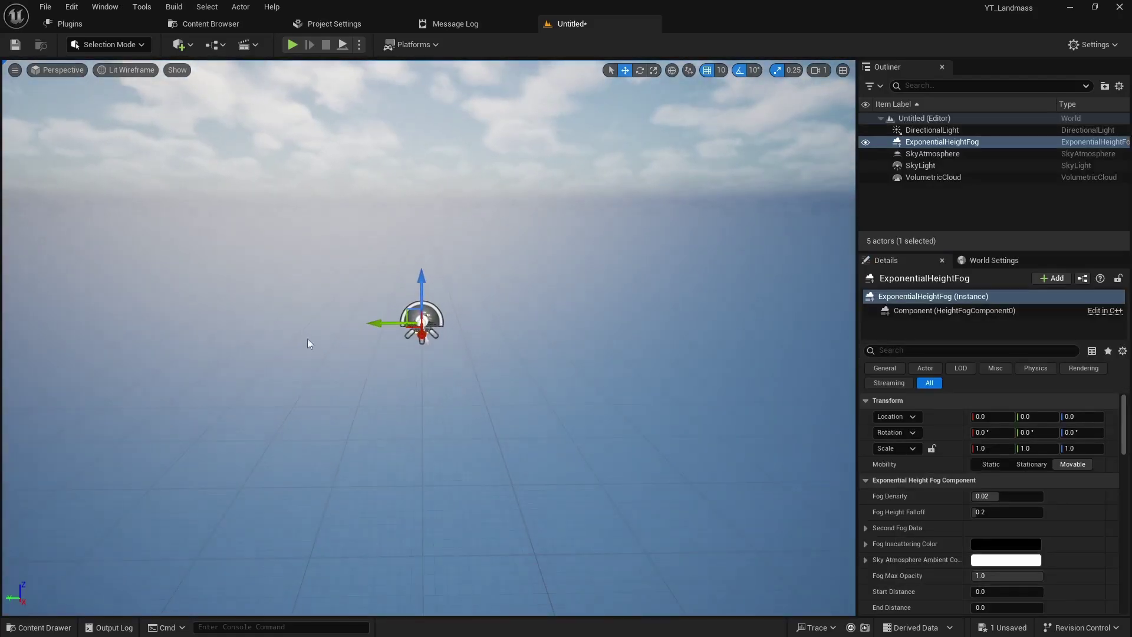
Switch to Landscape Mode and create a new flat landscape
{"action": "left_click", "coordinate": [137, 47]}
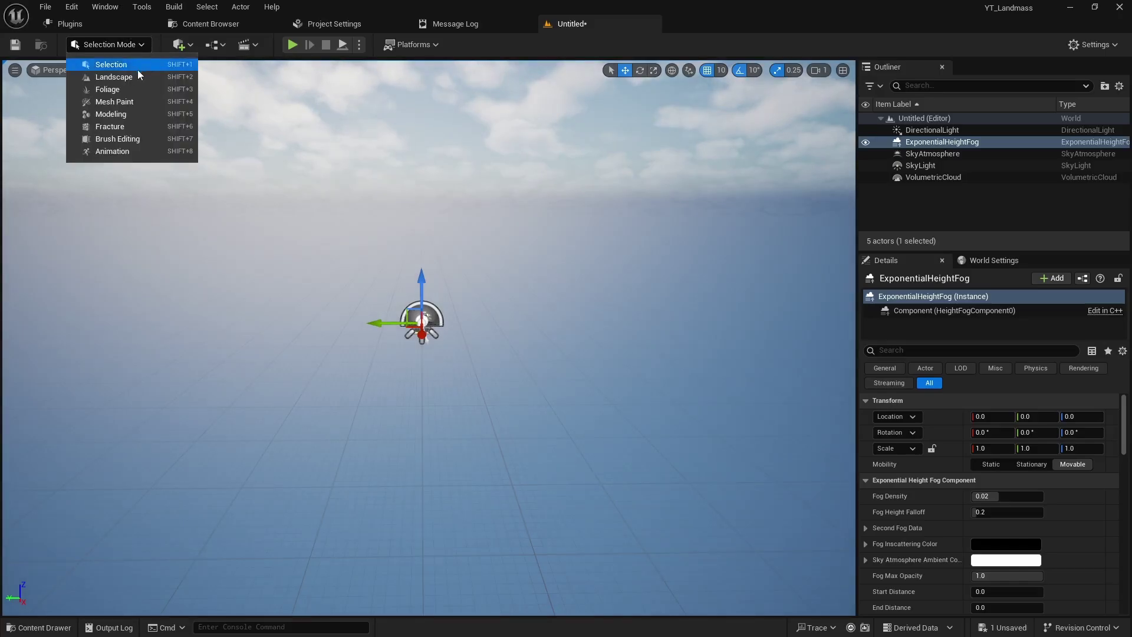
{"action": "left_click", "coordinate": [119, 77]}
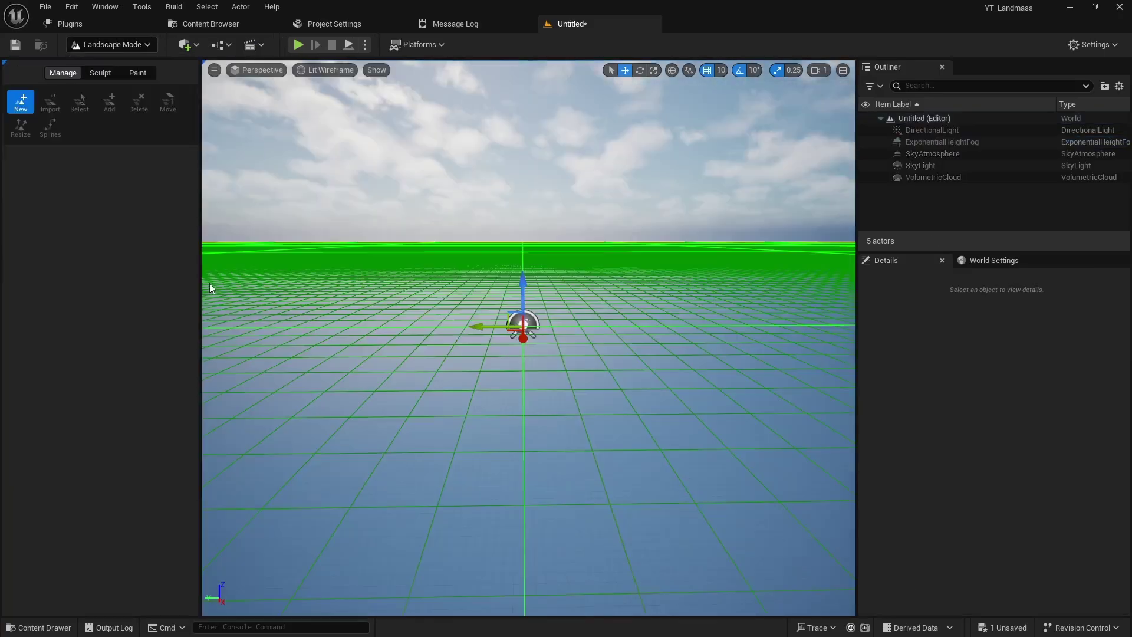
{"action": "mouse_move", "coordinate": [419, 325]}
{"action": "right_mouse_down"}
{"action": "mouse_move", "coordinate": [417, 354]}
{"action": "mouse_move", "coordinate": [425, 330]}
{"action": "mouse_move", "coordinate": [327, 215]}
{"action": "right_mouse_up"}
{"action": "left_click", "coordinate": [154, 406]}
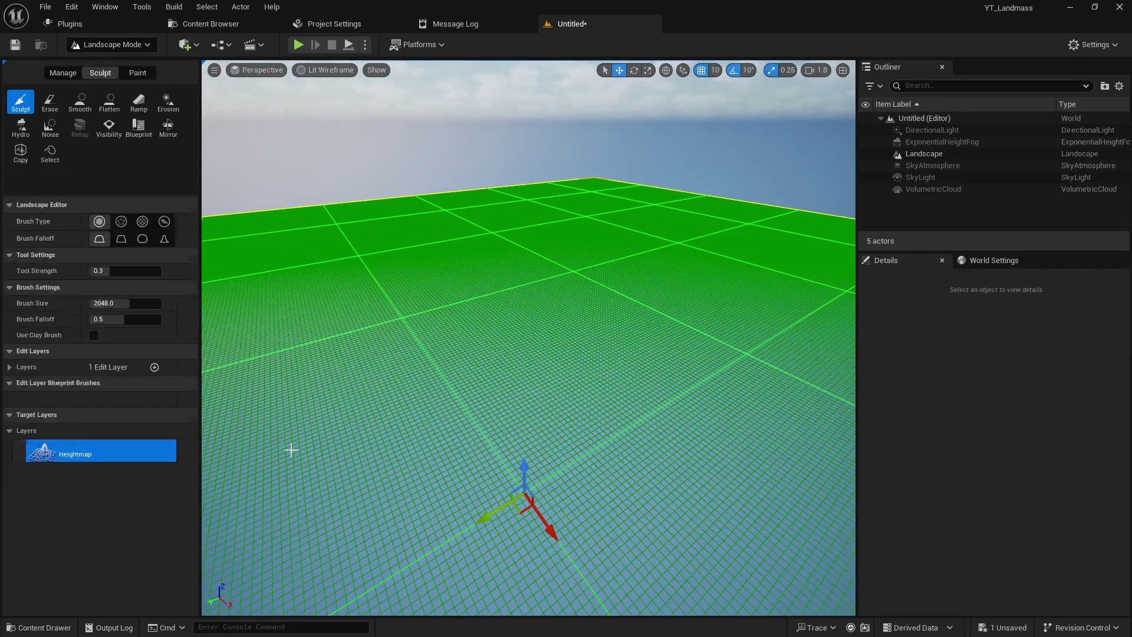
Sculpt a test mound on the landscape, then undo it with Ctrl+Z
{"action": "mouse_move", "coordinate": [295, 447]}
{"action": "right_mouse_down"}
{"action": "mouse_move", "coordinate": [633, 409]}
{"action": "mouse_move", "coordinate": [646, 283]}
{"action": "mouse_move", "coordinate": [228, 149]}
{"action": "right_mouse_up"}
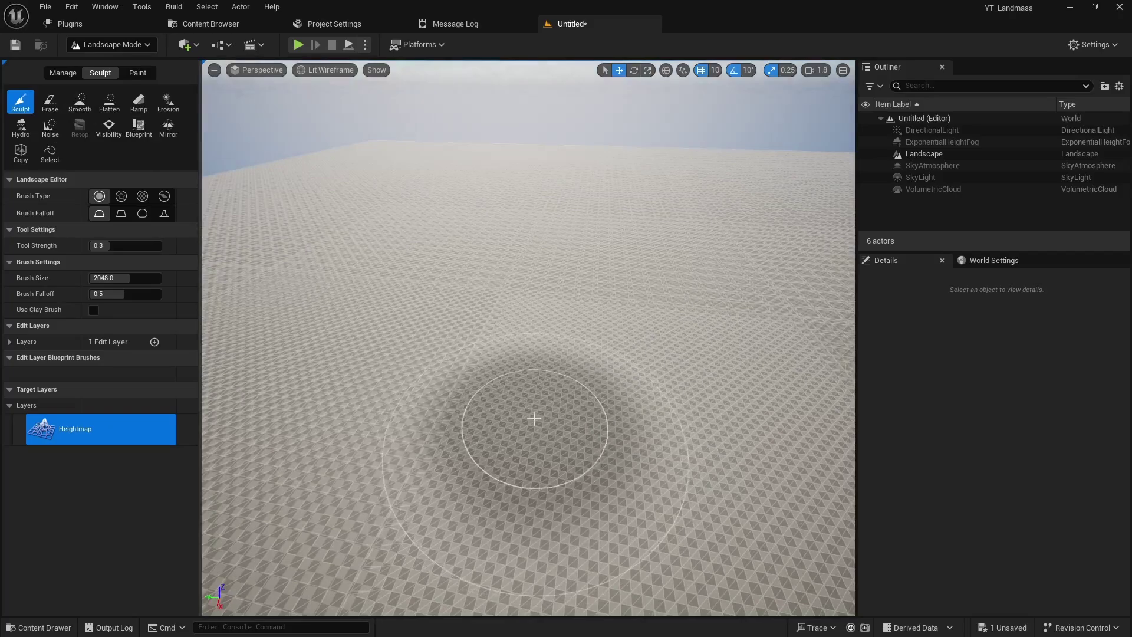
{"action": "mouse_move", "coordinate": [536, 417]}
{"action": "right_mouse_down"}
{"action": "mouse_move", "coordinate": [379, 283]}
{"action": "mouse_move", "coordinate": [242, 195]}
{"action": "right_mouse_up"}
{"action": "mouse_move", "coordinate": [644, 349]}
{"action": "left_mouse_down"}
{"action": "mouse_move", "coordinate": [349, 214]}
{"action": "mouse_move", "coordinate": [675, 235]}
{"action": "mouse_move", "coordinate": [440, 303]}
{"action": "mouse_move", "coordinate": [620, 160]}
{"action": "mouse_move", "coordinate": [662, 260]}
{"action": "left_mouse_up"}
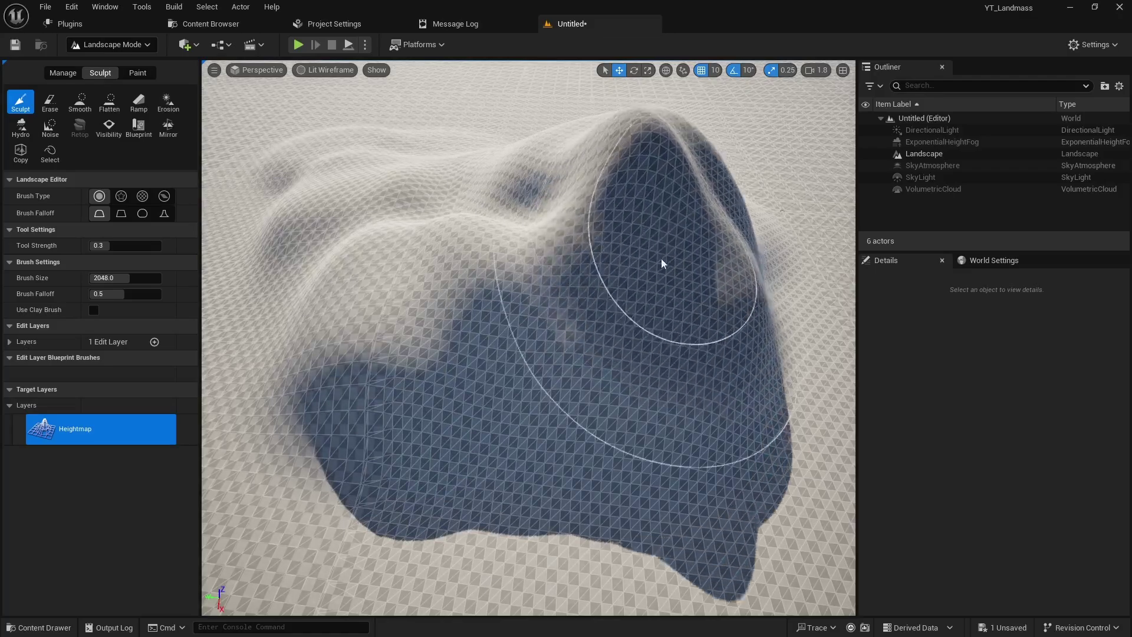
{"action": "right_click_drag", "start_coordinate": [662, 260], "coordinate": [662, 260]}
{"action": "scroll", "coordinate": [581, 377], "scroll_direction": "down", "scroll_amount": 3}
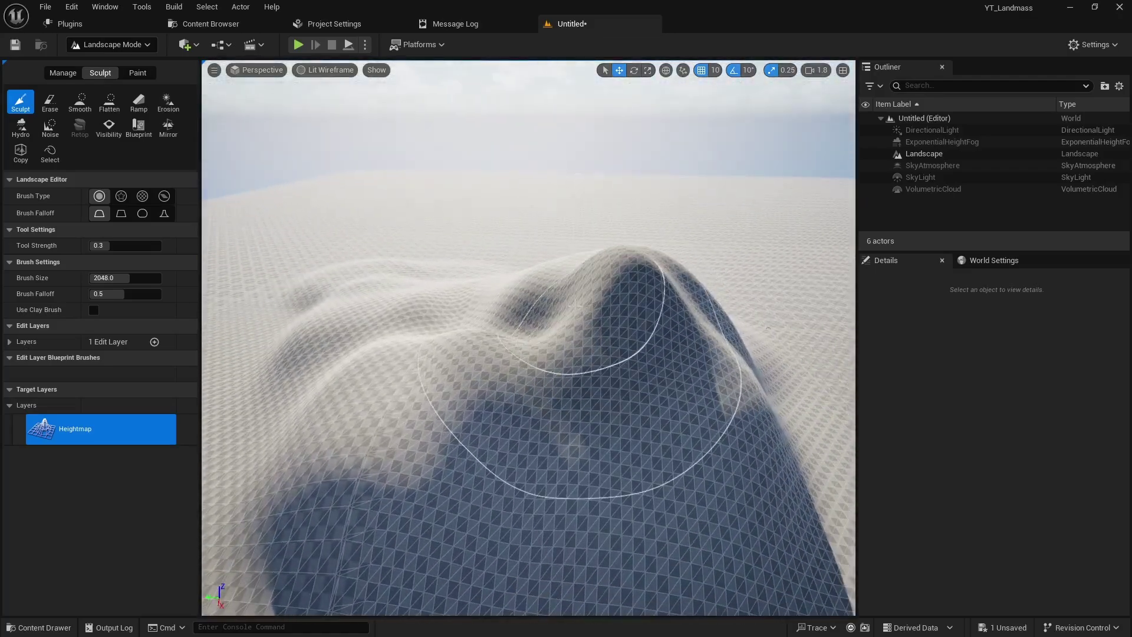
{"action": "key", "text": "ctrl+z"}
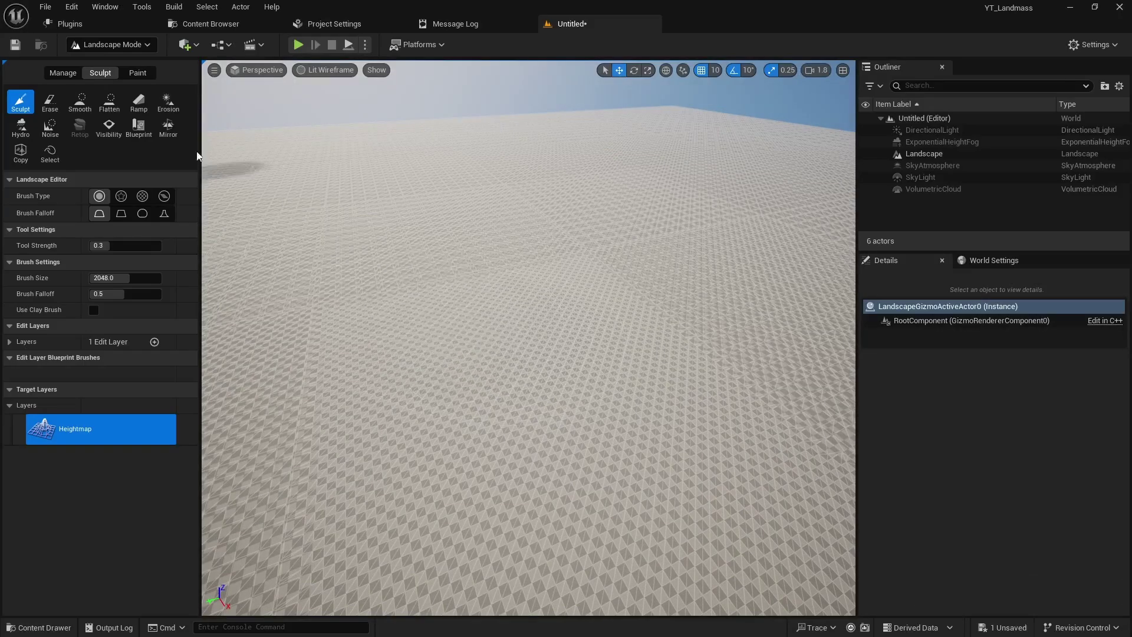
Enable the beta Landmass plugin from the Plugins list and save the untitled level
{"action": "left_click", "coordinate": [138, 134]}
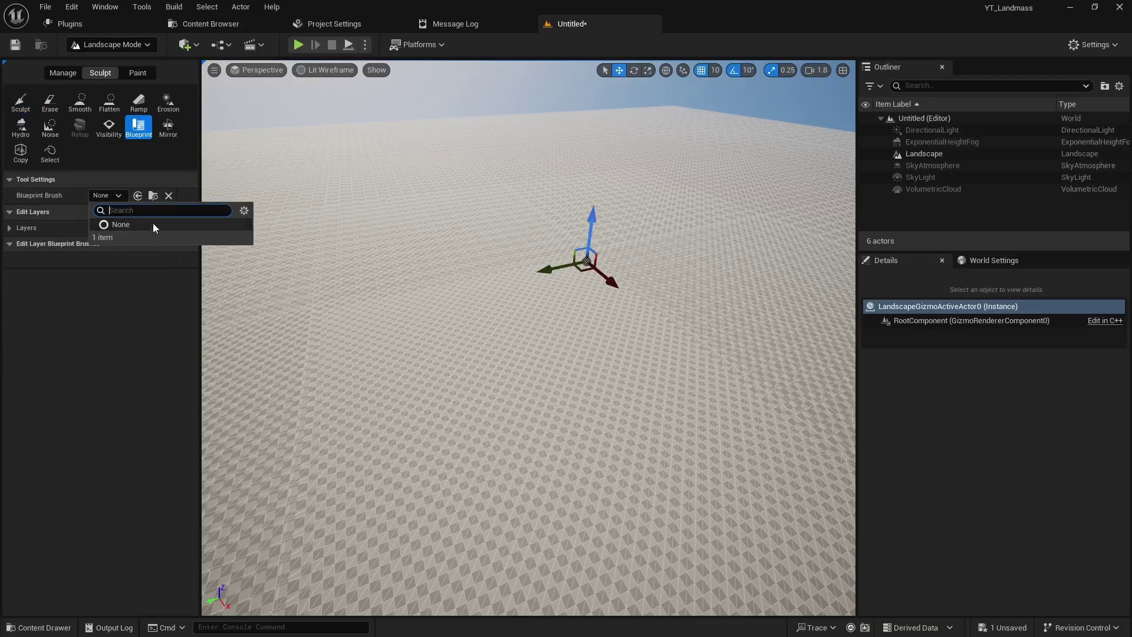
{"action": "left_click", "coordinate": [85, 27]}
{"action": "type", "text": "land"}
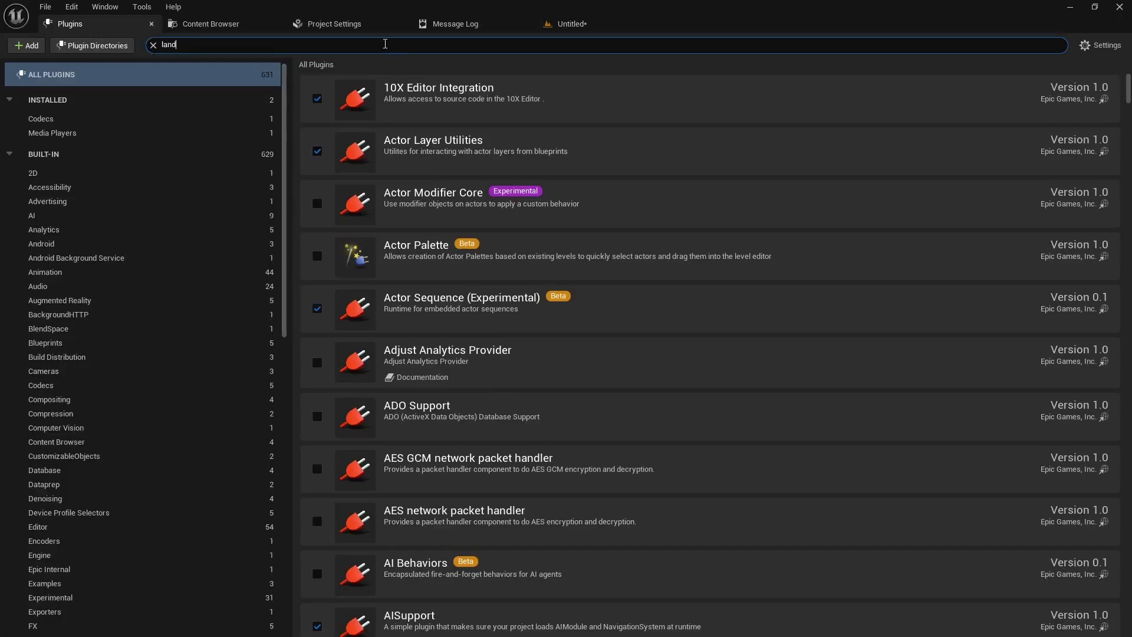
{"action": "type", "text": "mass"}
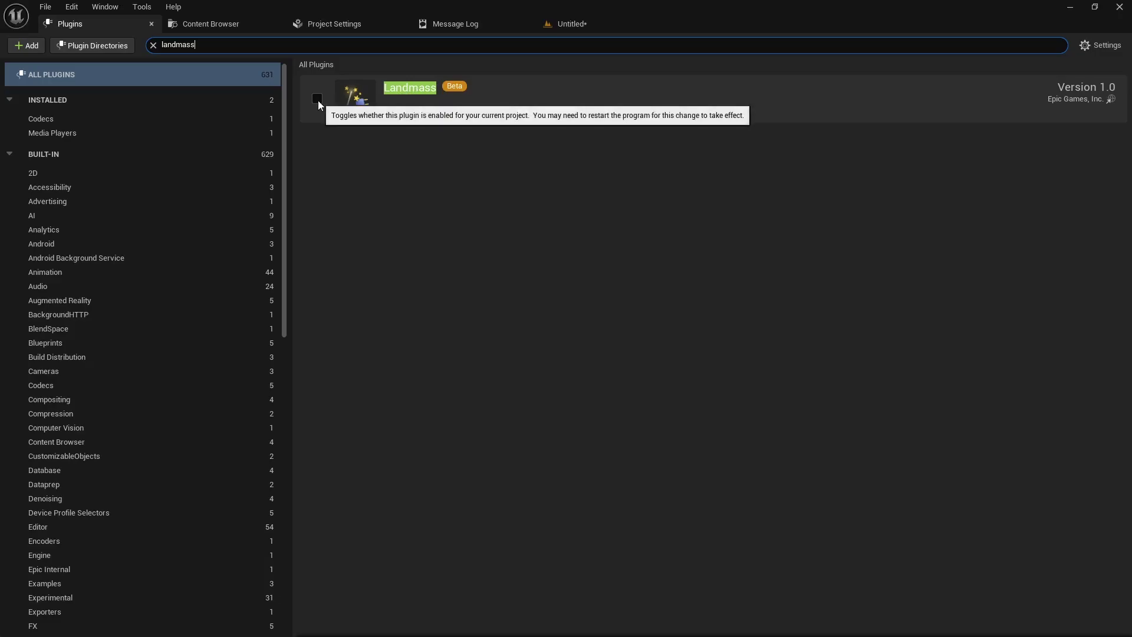
{"action": "left_click", "coordinate": [318, 100]}
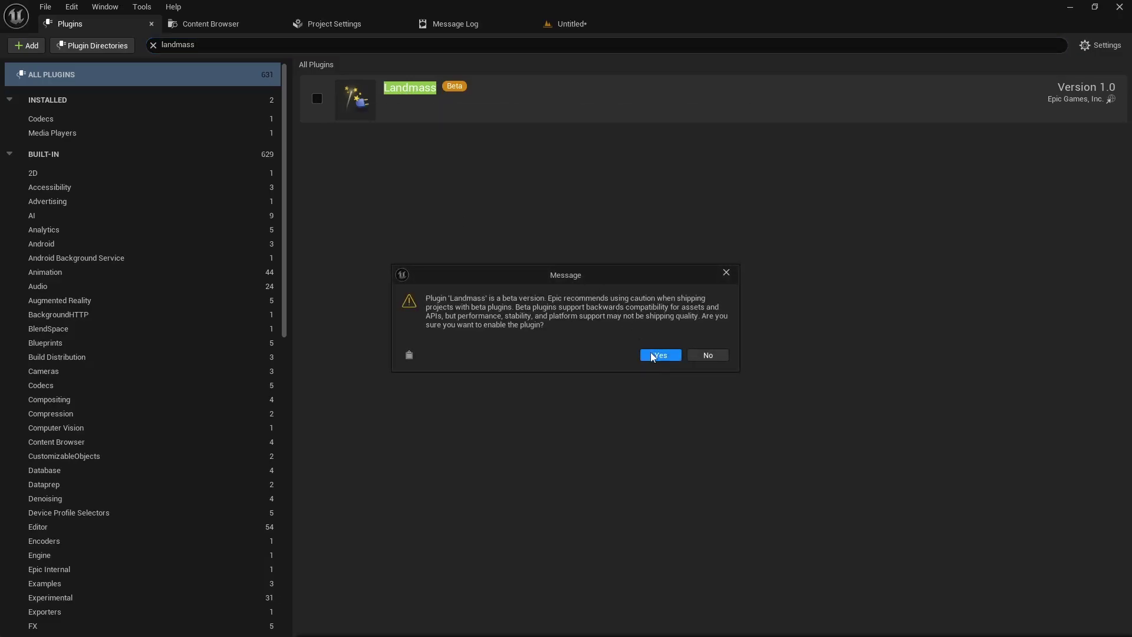
{"action": "left_click", "coordinate": [651, 353]}
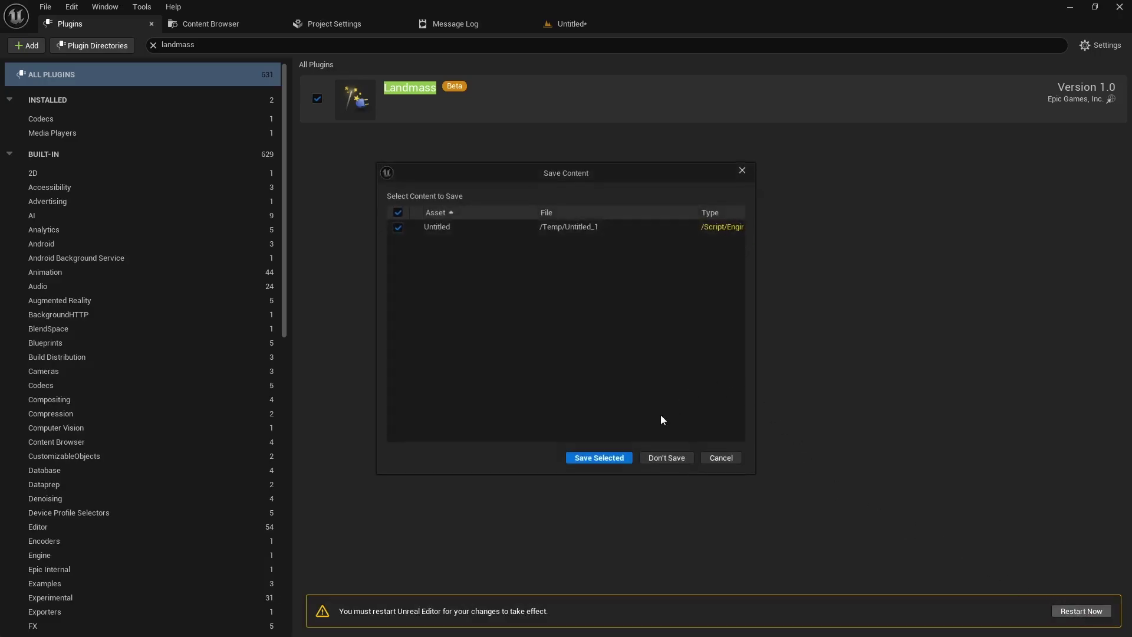
{"action": "left_click", "coordinate": [598, 460]}
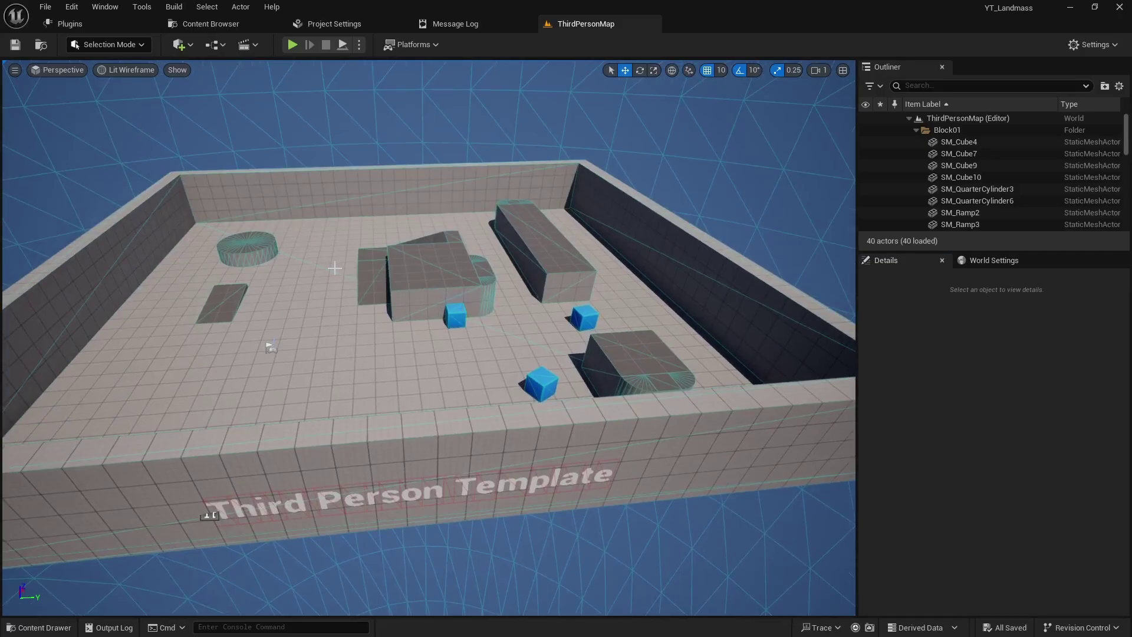
Open the Landmass level from the Content Drawer
{"action": "key", "text": "ctrl+space"}
{"action": "double_click", "coordinate": [339, 492]}
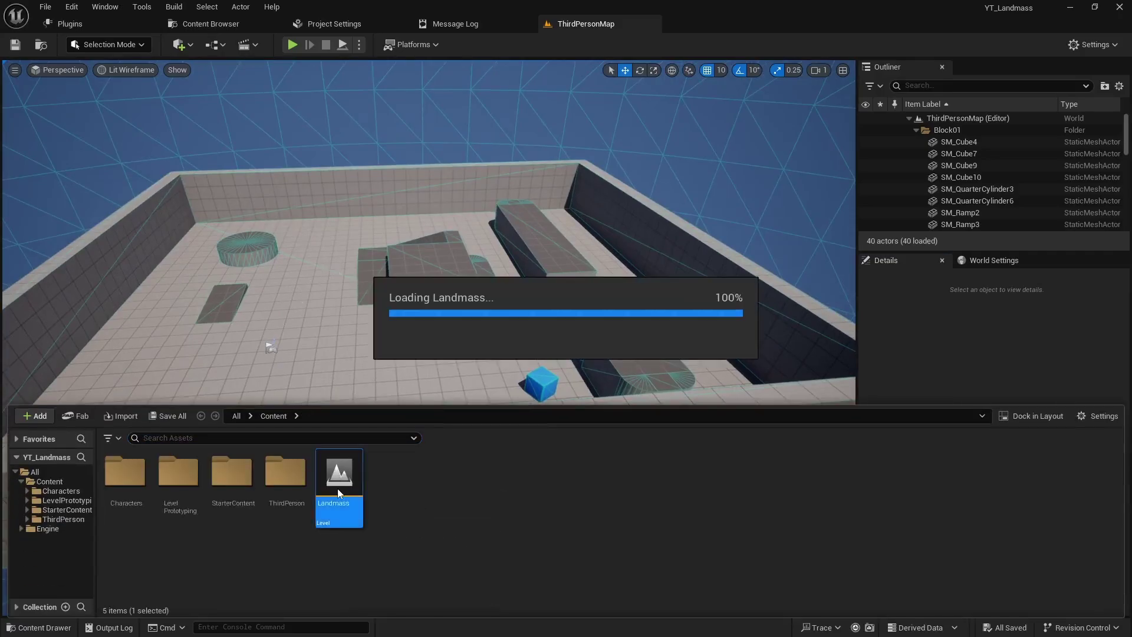
{"action": "left_click", "coordinate": [520, 283]}
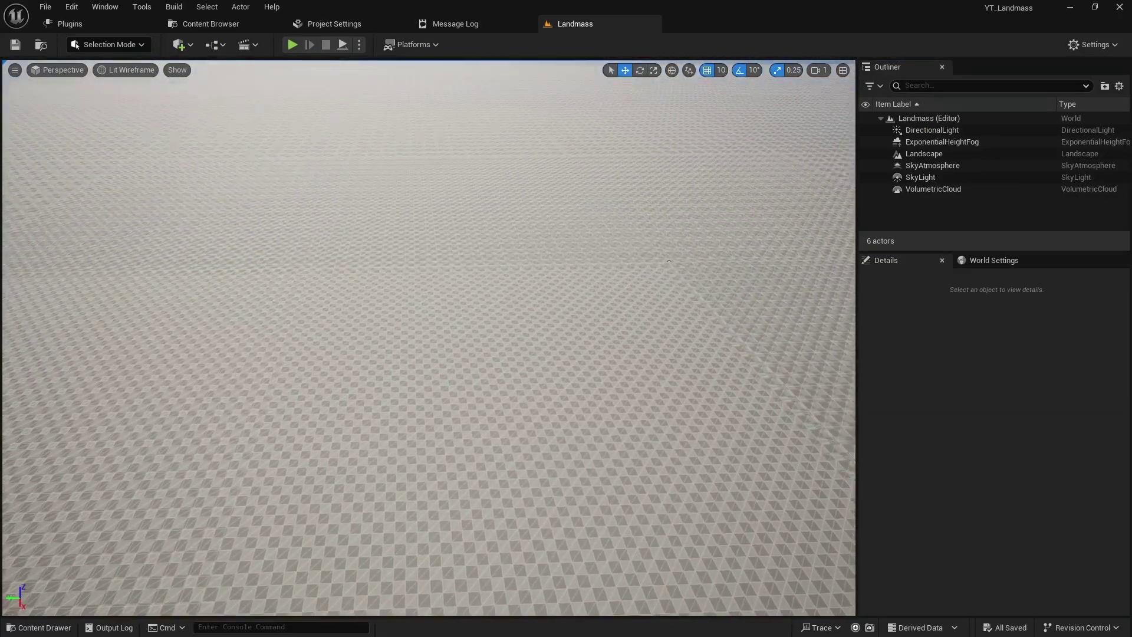
{"action": "right_click_drag", "start_coordinate": [669, 261], "coordinate": [670, 322]}
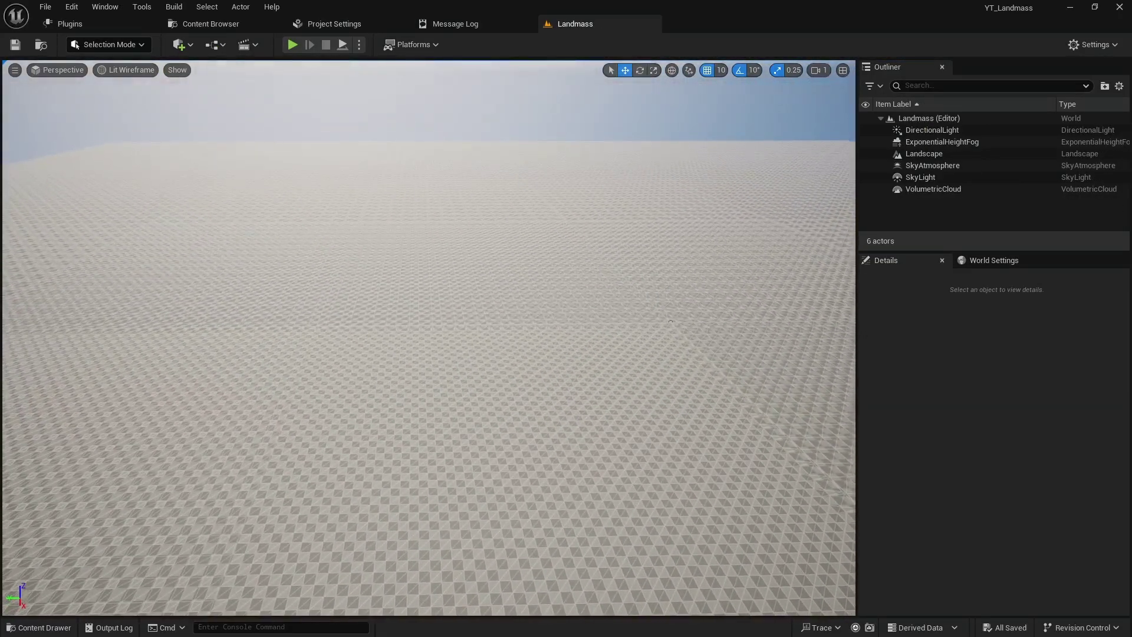
Switch to Landscape Mode, pick the Blueprint sculpt tool and open its Blueprint Brush list
{"action": "left_click", "coordinate": [138, 45]}
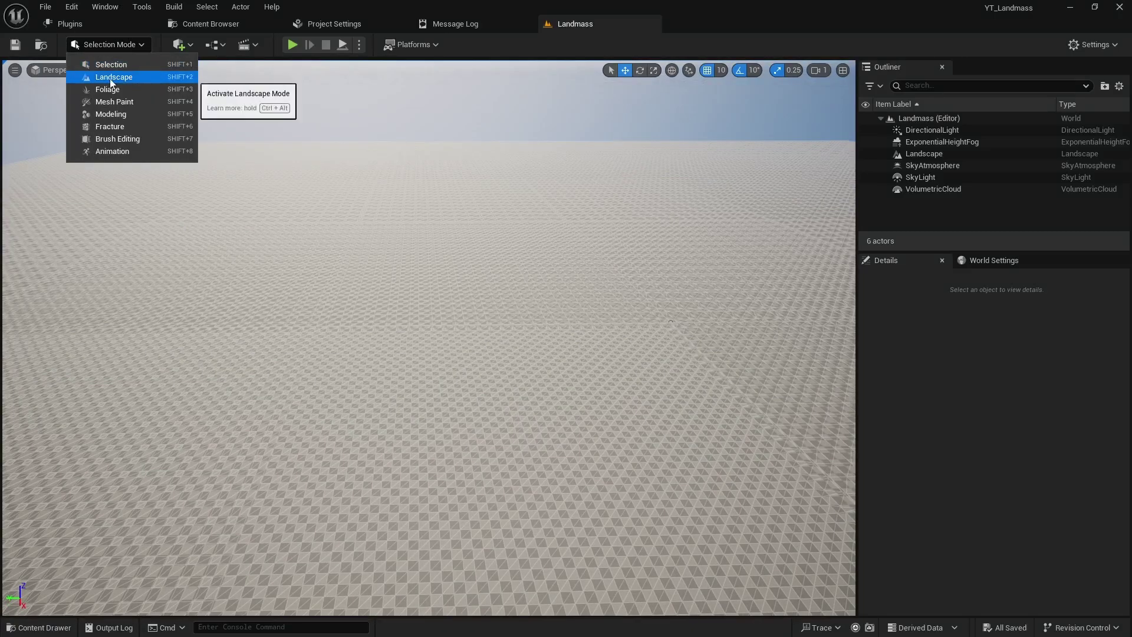
{"action": "key", "text": "Escape"}
{"action": "key", "text": "shift+2"}
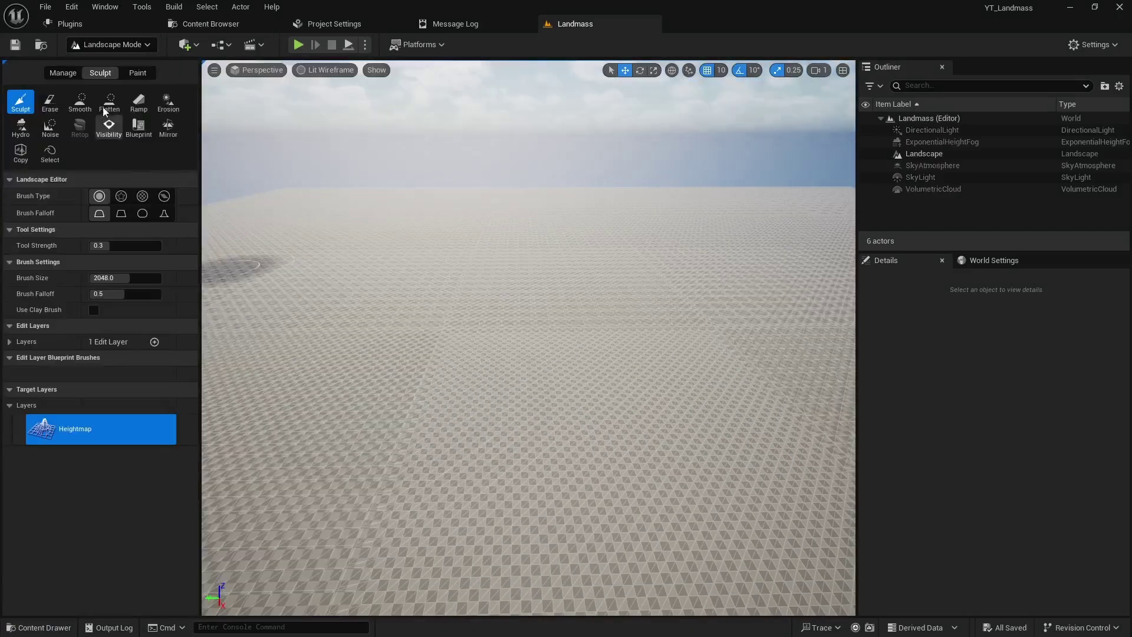
{"action": "left_click", "coordinate": [138, 127]}
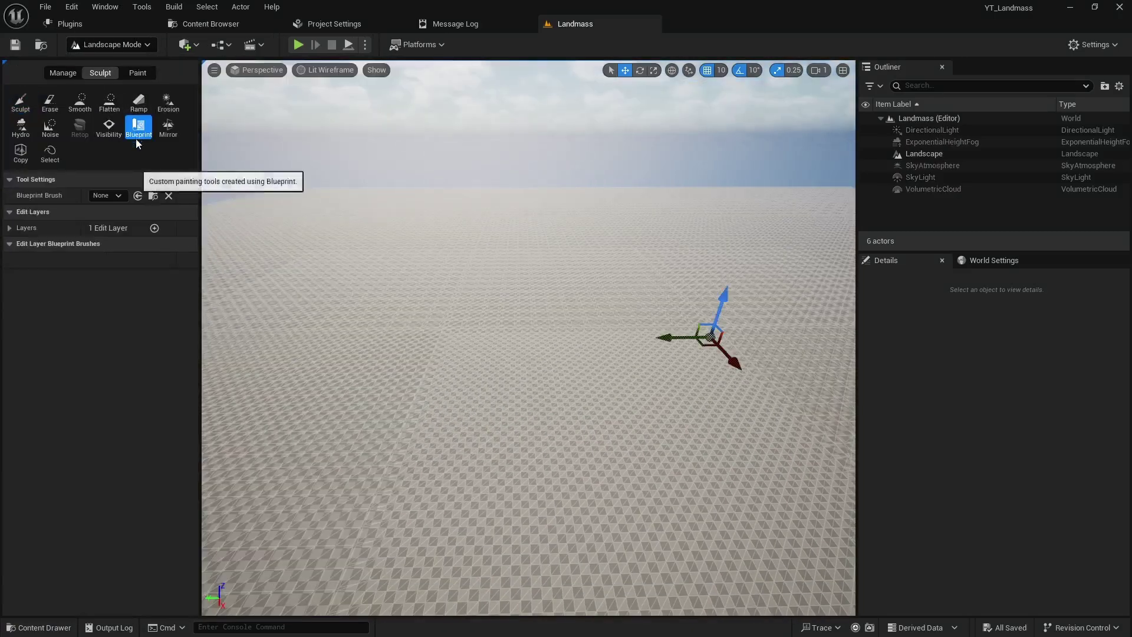
{"action": "left_click", "coordinate": [120, 196]}
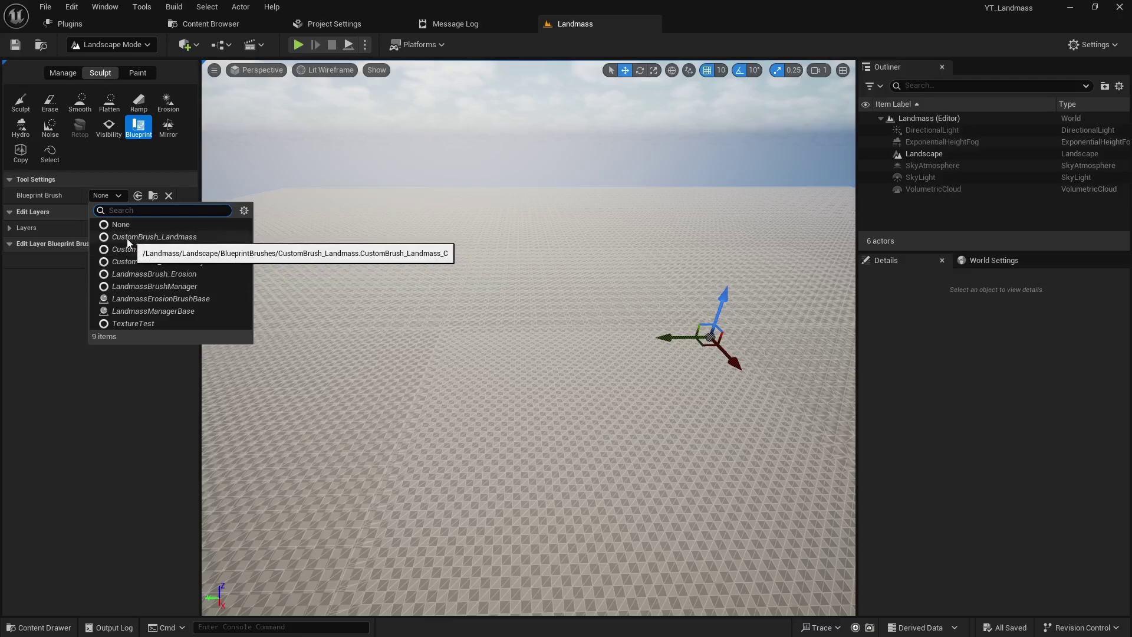
Choose CustomBrush_Landmass and place it on the landscape, raising a triangular hill
{"action": "left_click", "coordinate": [178, 237]}
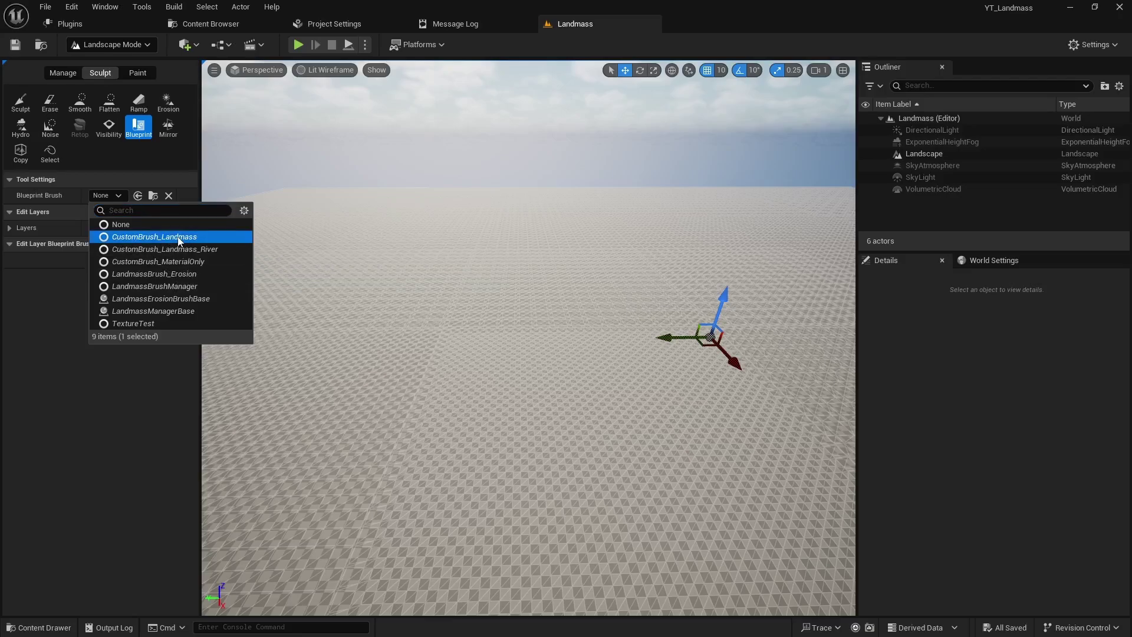
{"action": "left_click", "coordinate": [178, 237]}
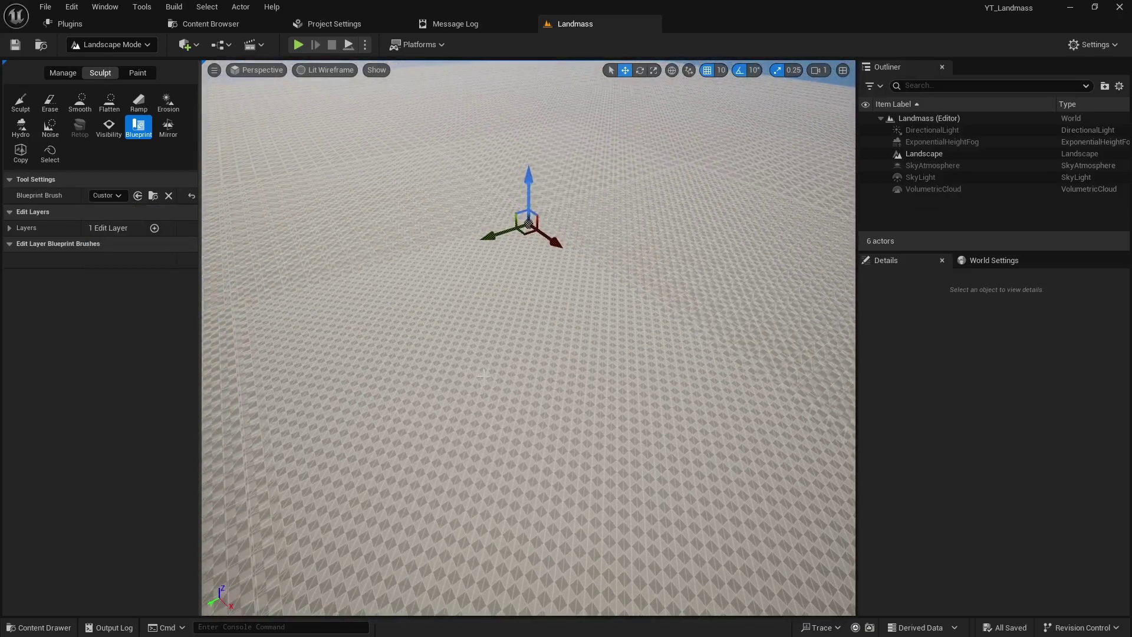
{"action": "left_click", "coordinate": [482, 375]}
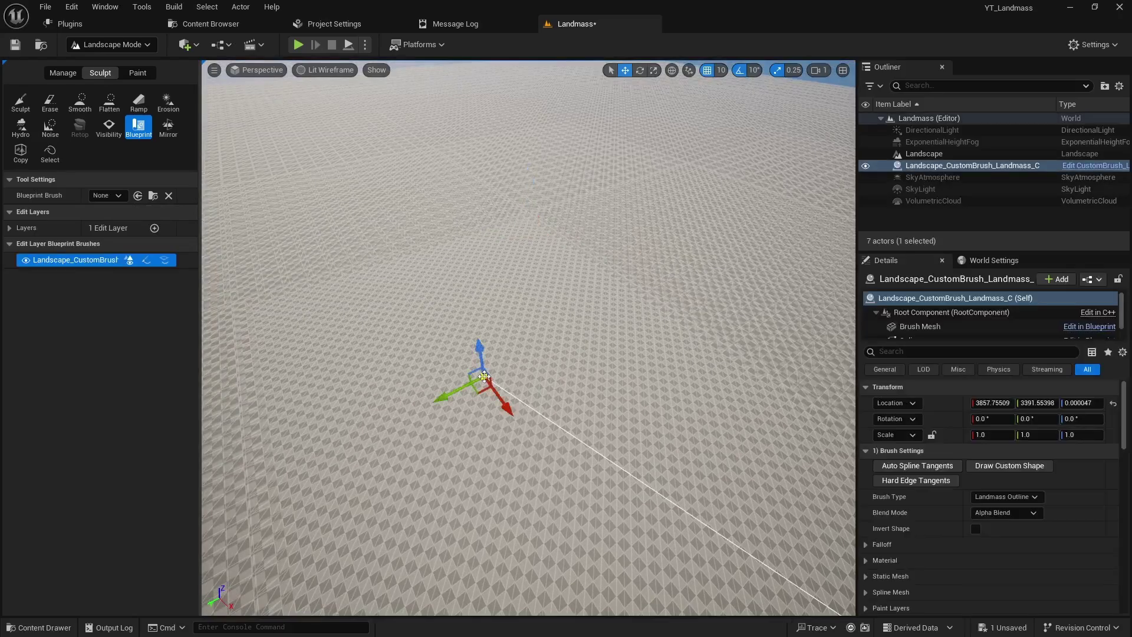
{"action": "right_click_drag", "start_coordinate": [500, 441], "coordinate": [590, 437]}
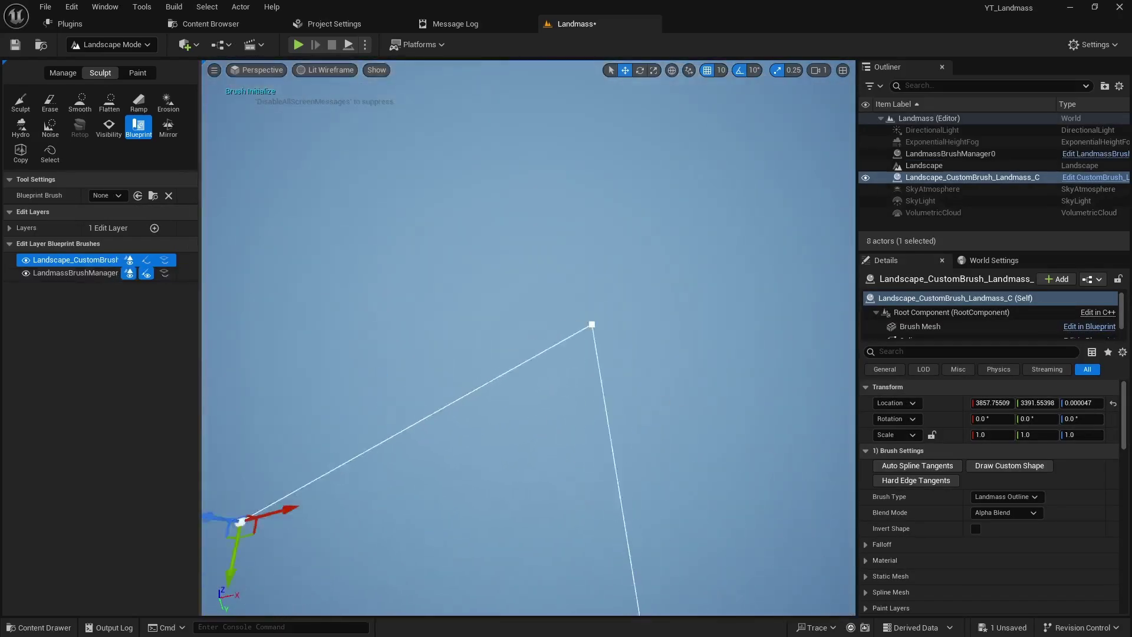
{"action": "mouse_move", "coordinate": [369, 199]}
{"action": "right_mouse_down"}
{"action": "mouse_move", "coordinate": [413, 200]}
{"action": "mouse_move", "coordinate": [407, 213]}
{"action": "right_mouse_up"}
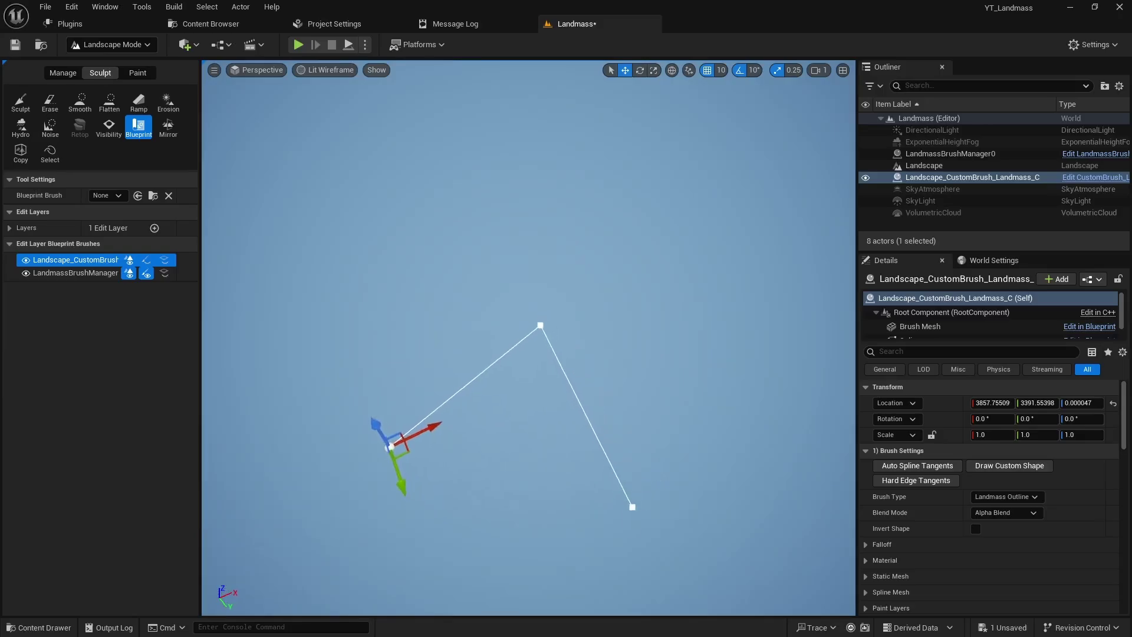
{"action": "right_click_drag", "start_coordinate": [488, 420], "coordinate": [488, 432]}
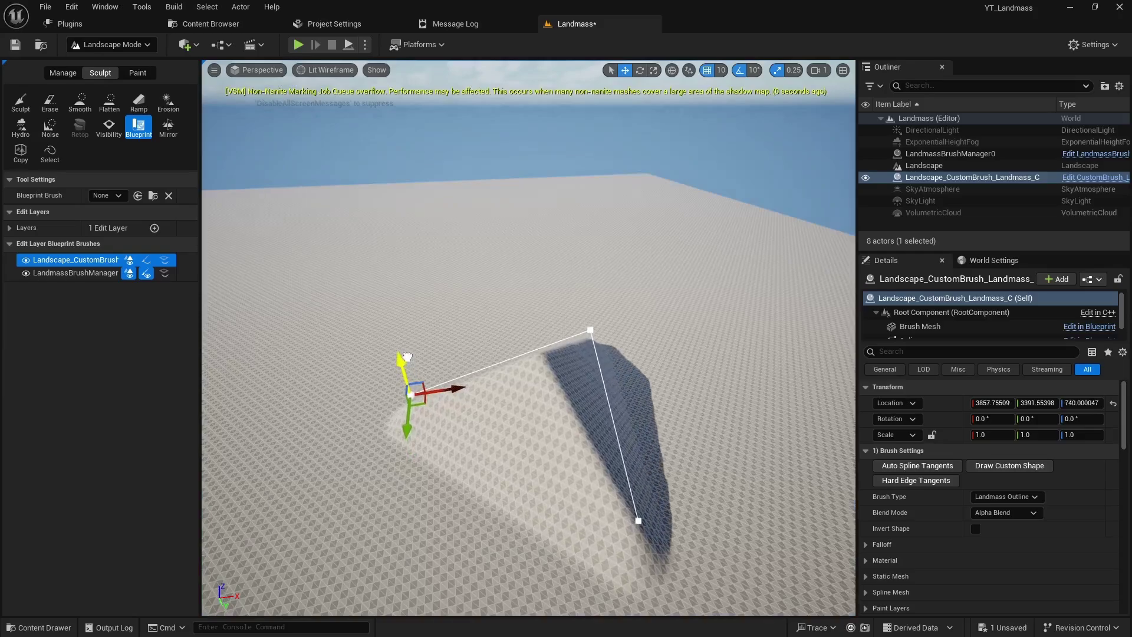
{"action": "mouse_move", "coordinate": [492, 422]}
{"action": "right_mouse_down"}
{"action": "mouse_move", "coordinate": [448, 419]}
{"action": "mouse_move", "coordinate": [436, 439]}
{"action": "mouse_move", "coordinate": [401, 413]}
{"action": "mouse_move", "coordinate": [448, 415]}
{"action": "right_mouse_up"}
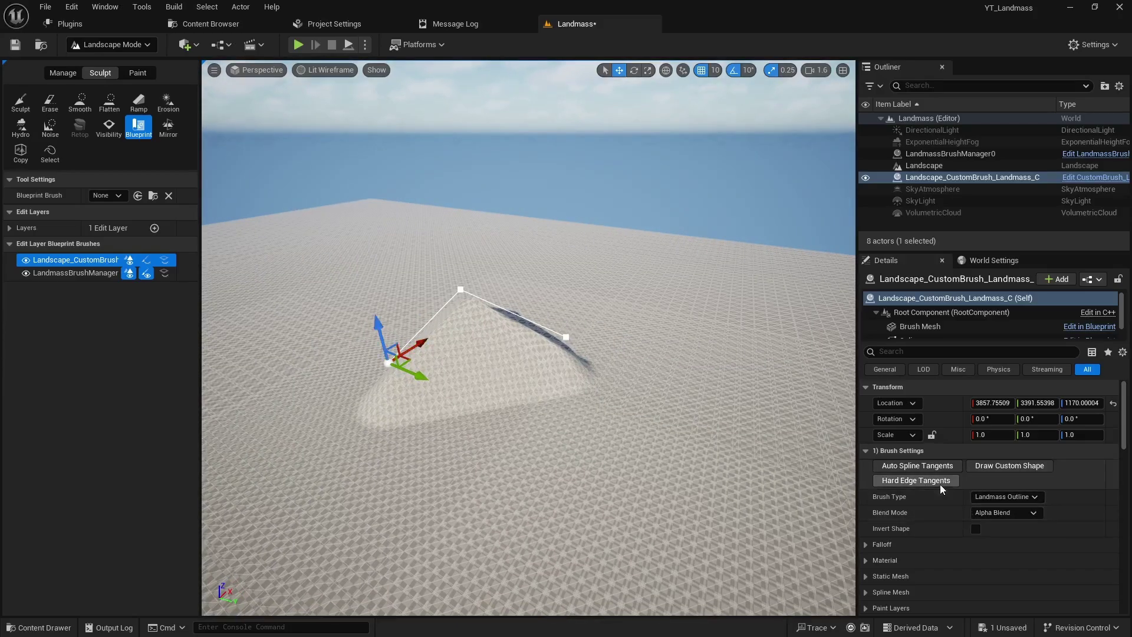
Turn on Invert Shape so the Landmass brush carves a depression
{"action": "left_click", "coordinate": [976, 529]}
{"action": "right_click_drag", "start_coordinate": [754, 442], "coordinate": [754, 441]}
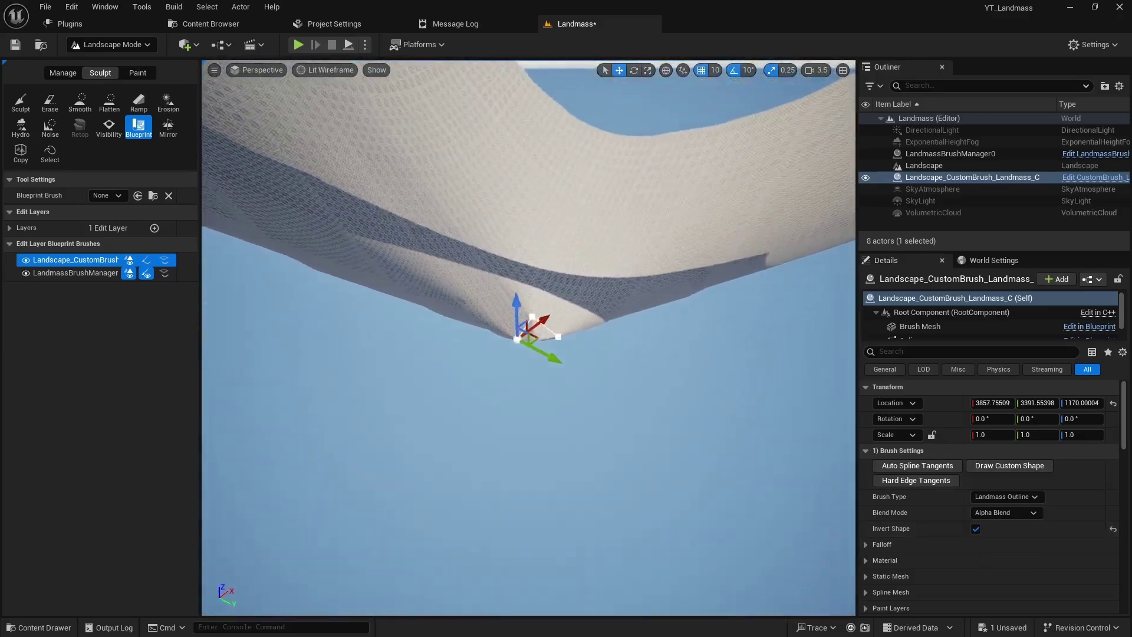
{"action": "right_click_drag", "start_coordinate": [516, 374], "coordinate": [517, 374]}
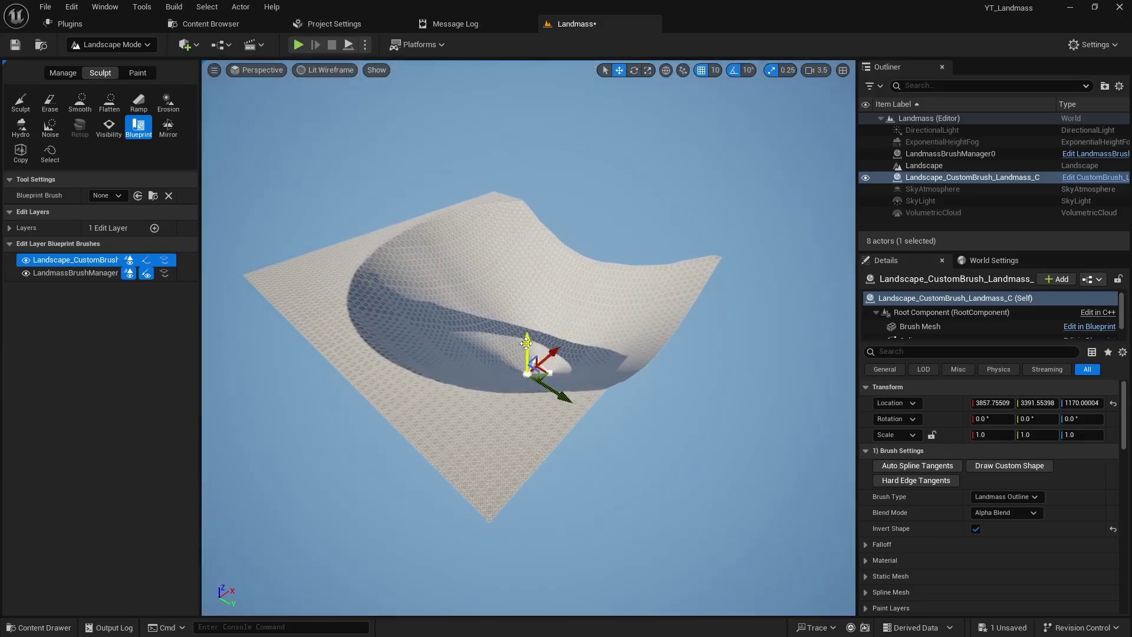
Raise the brush along Z to 25610 to deepen and widen the crater
{"action": "left_click_drag", "start_coordinate": [527, 341], "coordinate": [533, 211]}
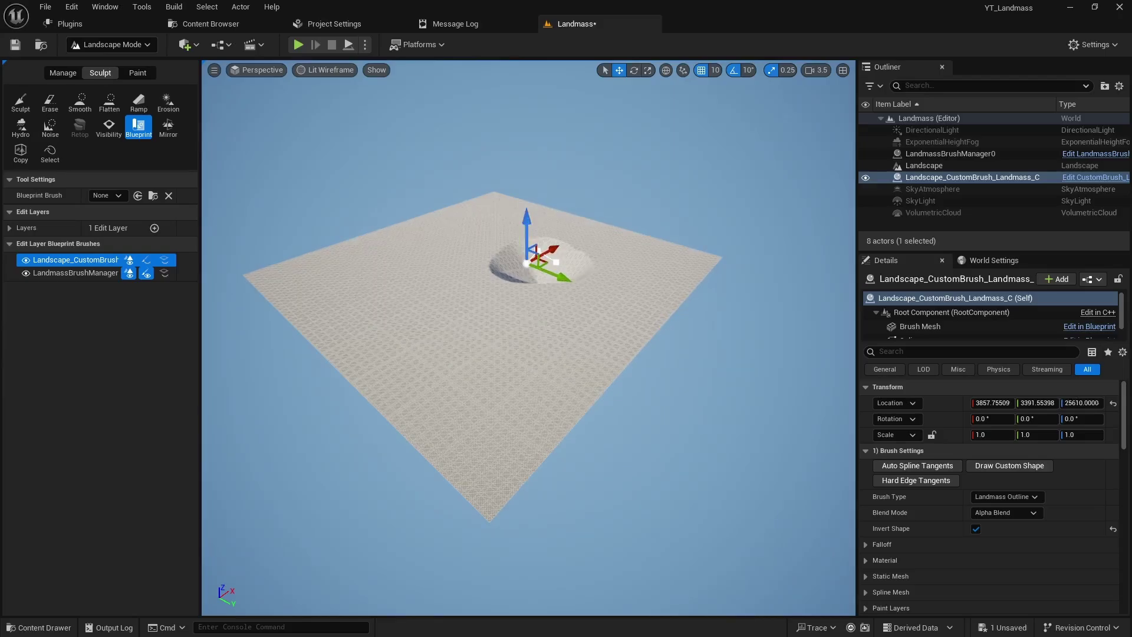
{"action": "scroll", "coordinate": [528, 338], "scroll_direction": "up", "scroll_amount": 3}
{"action": "scroll", "coordinate": [528, 337], "scroll_direction": "up", "scroll_amount": 3}
{"action": "scroll", "coordinate": [528, 338], "scroll_direction": "up", "scroll_amount": 3}
{"action": "scroll", "coordinate": [528, 337], "scroll_direction": "up", "scroll_amount": 3}
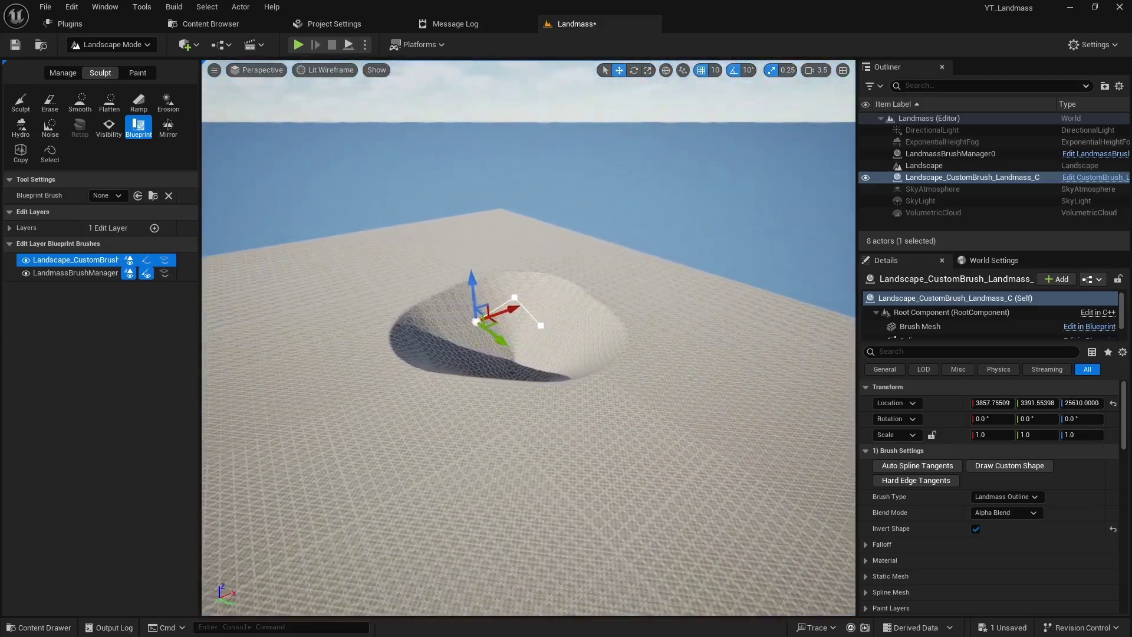
{"action": "right_click_drag", "start_coordinate": [528, 338], "coordinate": [545, 352]}
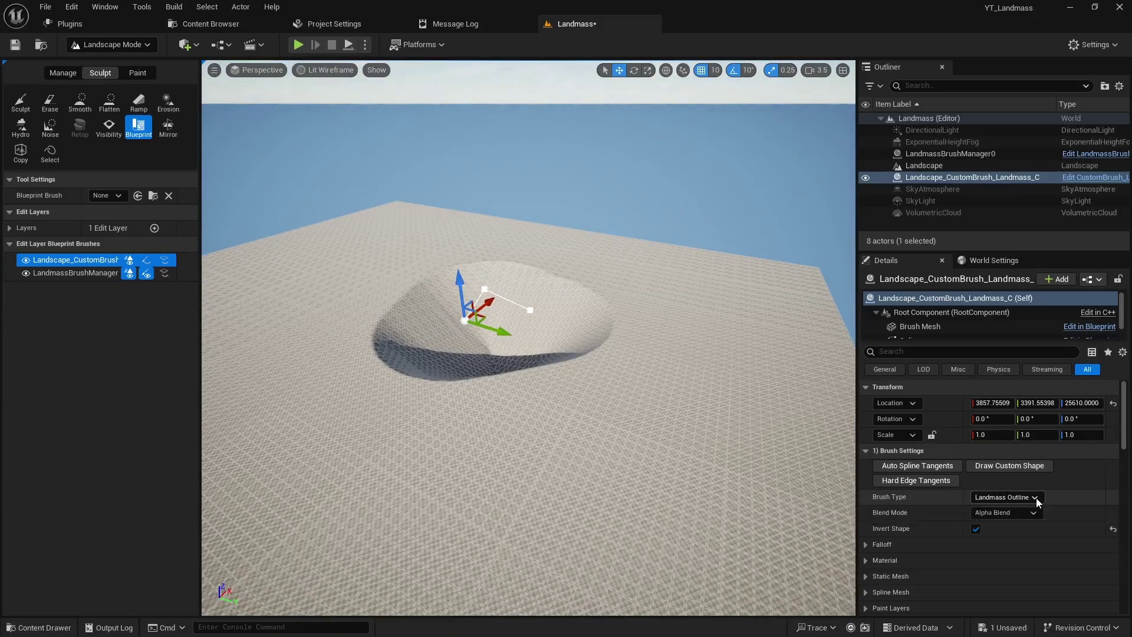
Set the Landmass brush type to Spline Mesh
{"action": "left_click", "coordinate": [1029, 498]}
{"action": "left_click", "coordinate": [988, 518]}
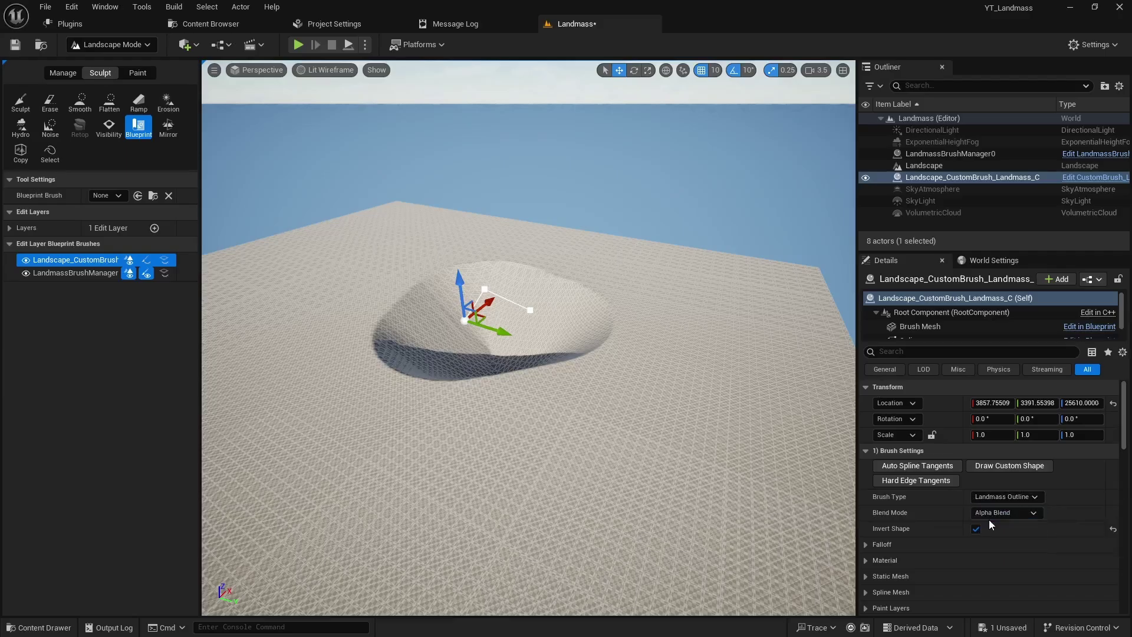
{"action": "left_click_drag", "start_coordinate": [528, 338], "coordinate": [578, 366], "text": "alt"}
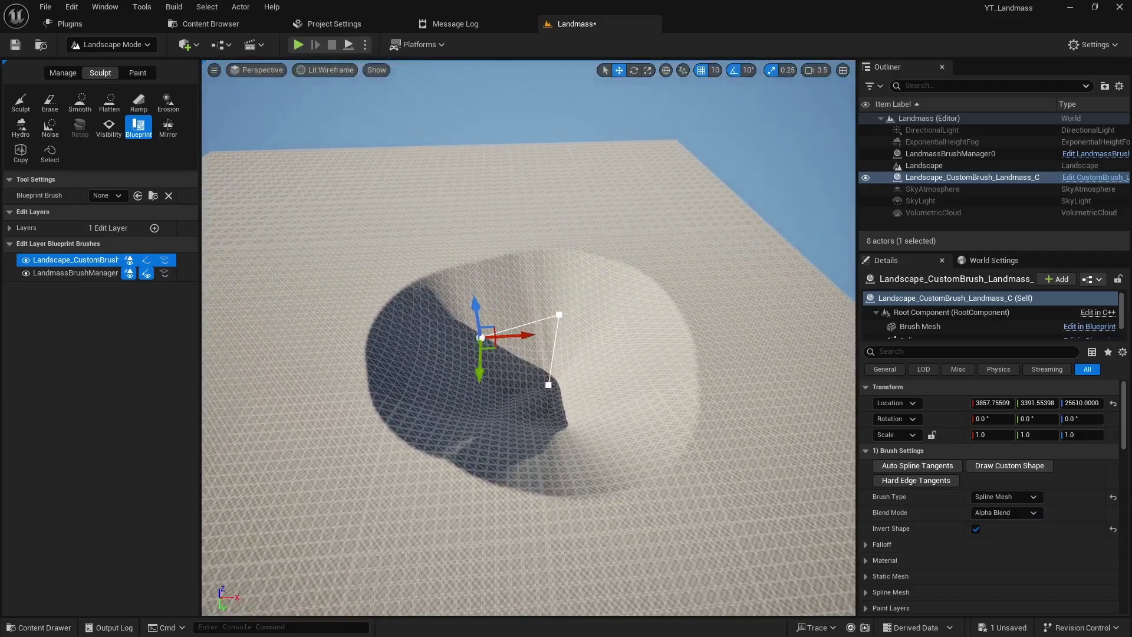
Select the spline points and drag them along X to stretch the crater into a long trench
{"action": "left_click", "coordinate": [481, 337]}
{"action": "left_click", "coordinate": [549, 385]}
{"action": "left_click", "coordinate": [559, 314]}
{"action": "left_click", "coordinate": [478, 338]}
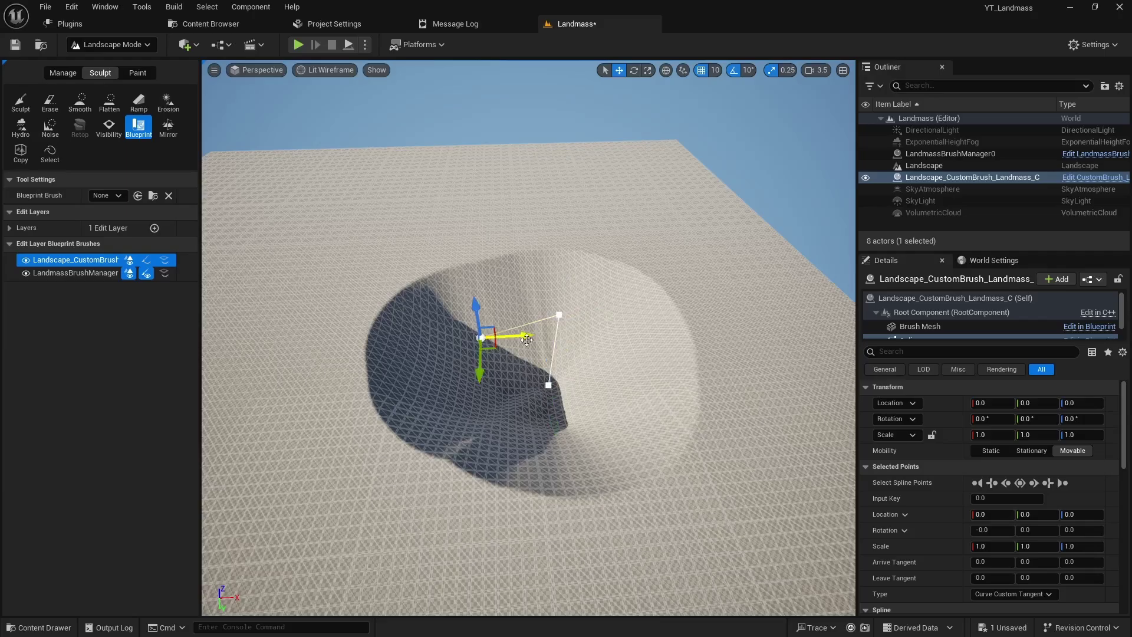
{"action": "left_click_drag", "start_coordinate": [526, 340], "coordinate": [378, 328]}
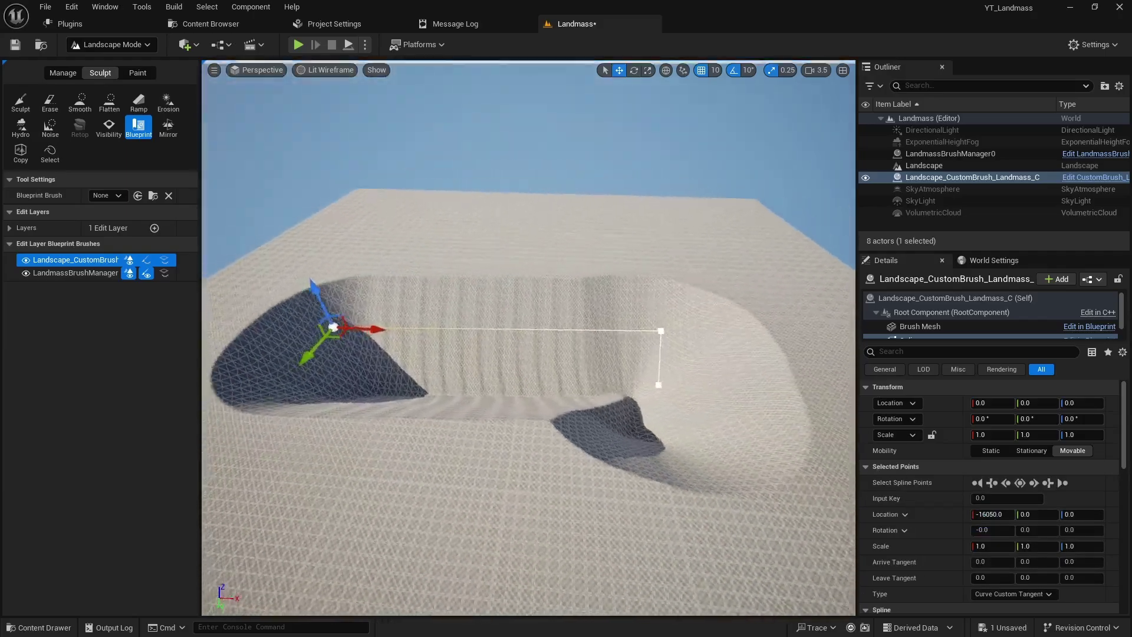
{"action": "left_click_drag", "start_coordinate": [529, 338], "coordinate": [566, 353], "text": "alt"}
{"action": "left_click_drag", "start_coordinate": [505, 287], "coordinate": [290, 313]}
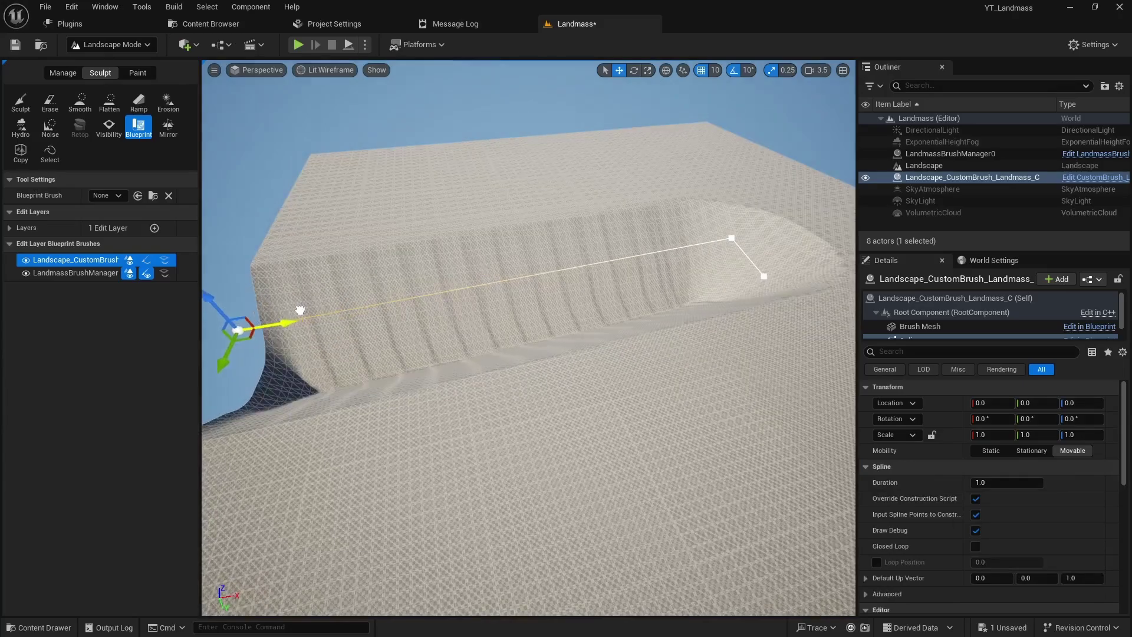
{"action": "right_click_drag", "start_coordinate": [331, 333], "coordinate": [332, 332]}
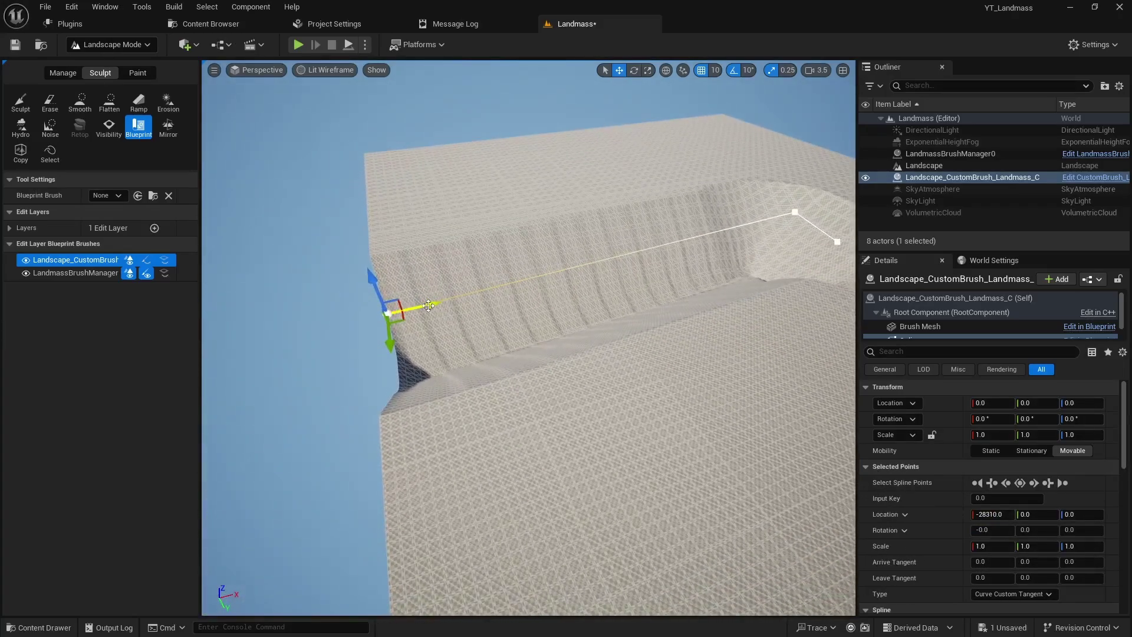
Add a spline point, then bend the trench along Y and curve it with the tangent handle
{"action": "left_click_drag", "start_coordinate": [428, 306], "coordinate": [561, 278], "text": "alt"}
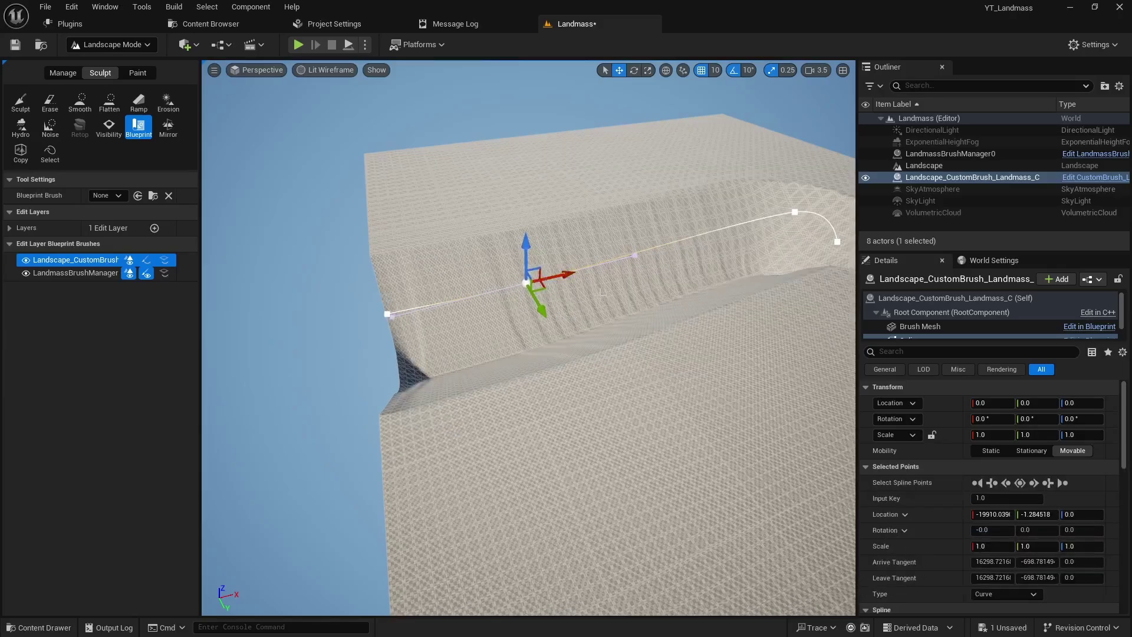
{"action": "left_click_drag", "start_coordinate": [542, 310], "coordinate": [400, 248]}
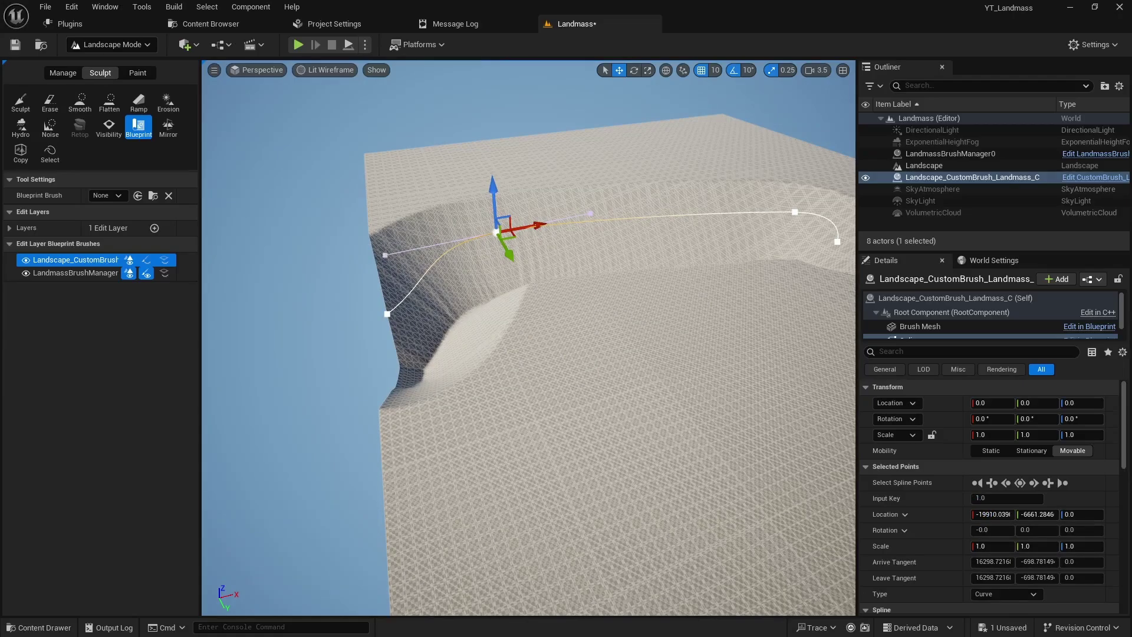
{"action": "left_click", "coordinate": [385, 255]}
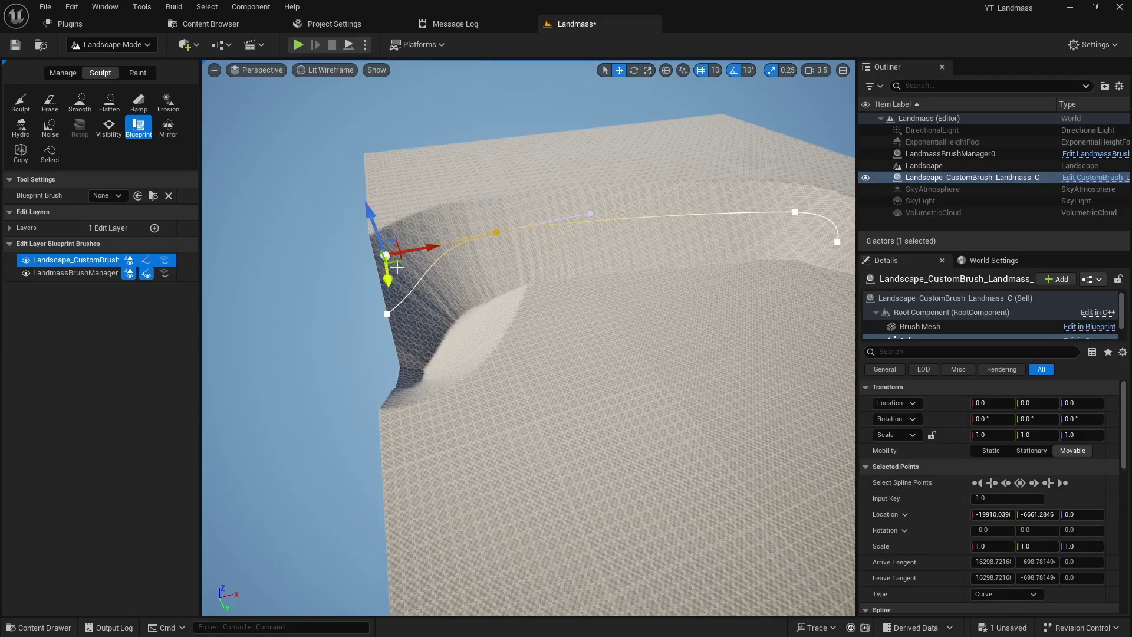
{"action": "left_click_drag", "start_coordinate": [389, 283], "coordinate": [365, 227]}
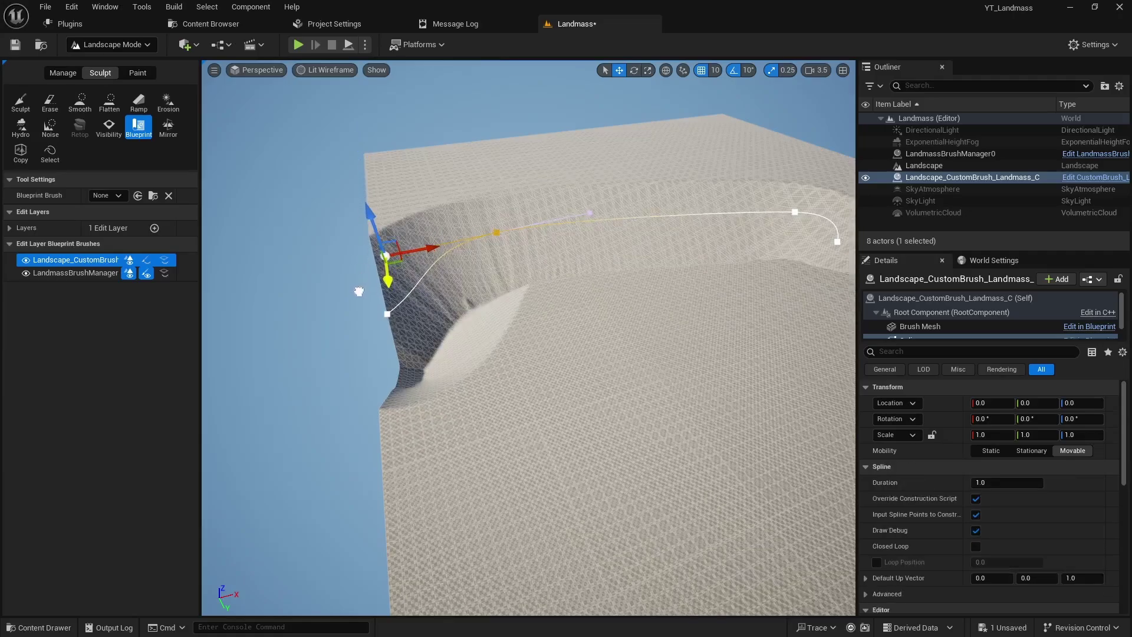
Move existing Landmass spline points and pull a tangent handle to start bending the canyon
{"action": "left_click", "coordinate": [383, 240]}
{"action": "left_click", "coordinate": [602, 224]}
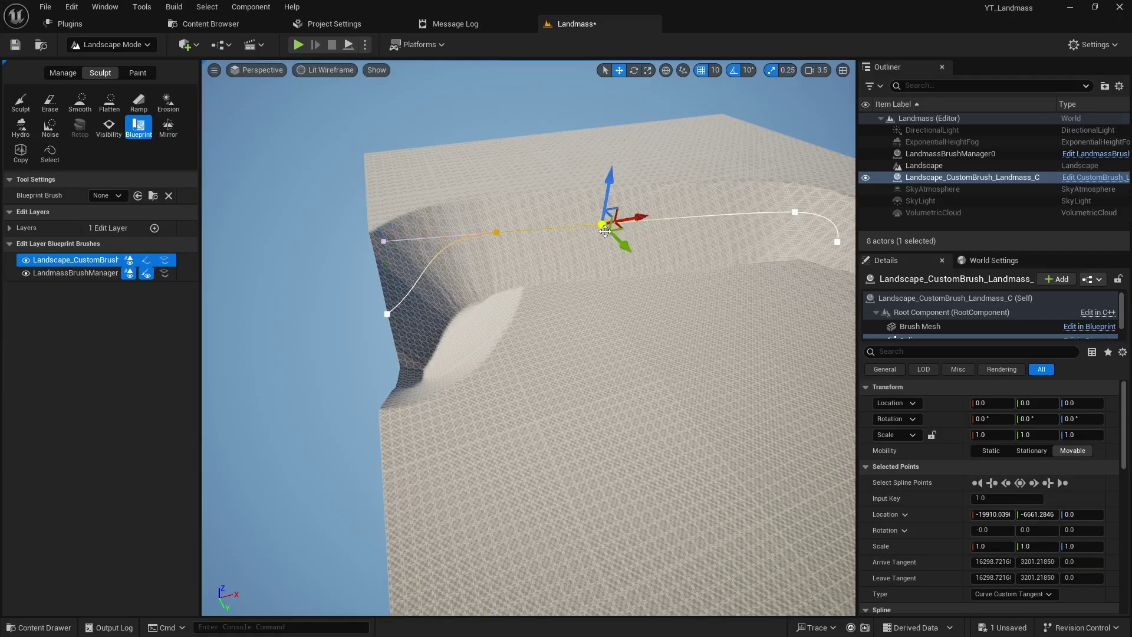
{"action": "left_click_drag", "start_coordinate": [623, 243], "coordinate": [578, 237]}
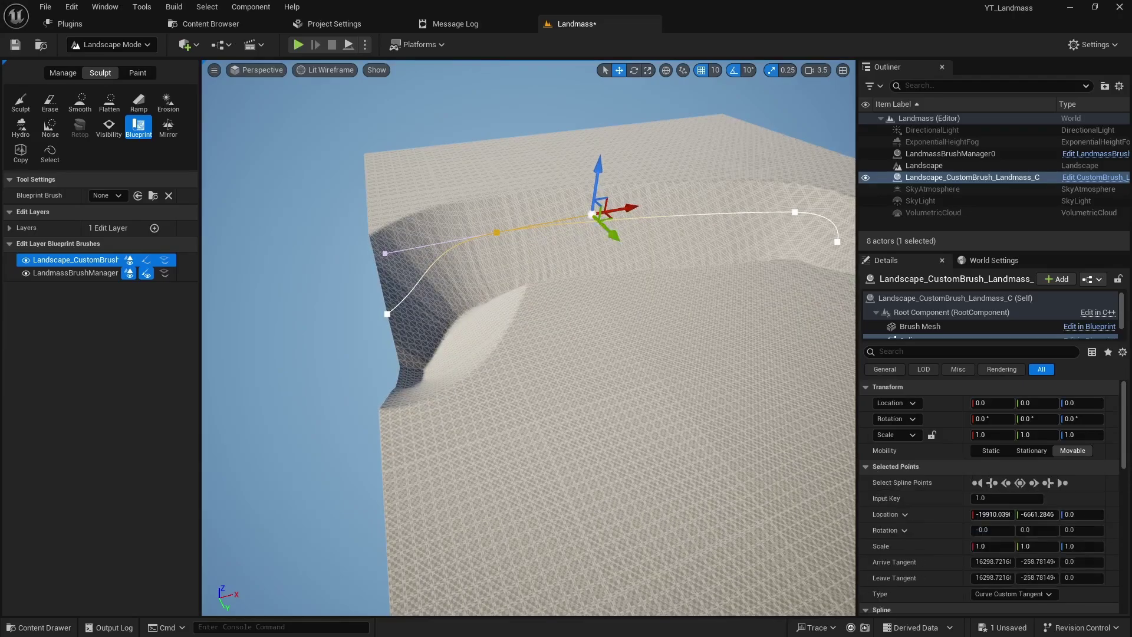
{"action": "right_click_drag", "start_coordinate": [528, 337], "coordinate": [489, 324]}
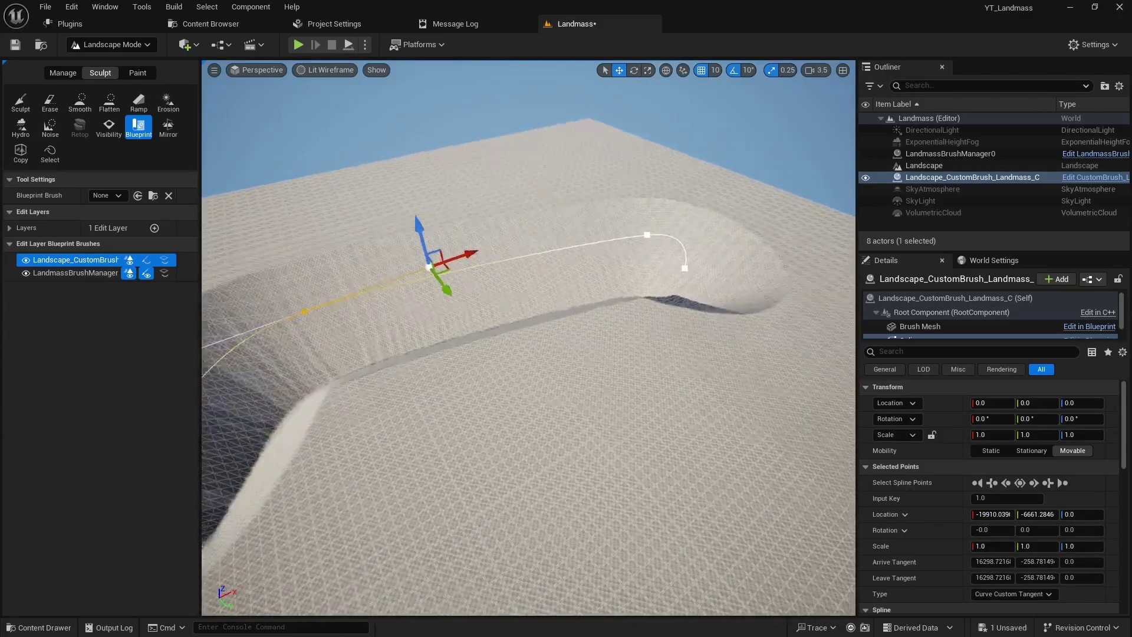
{"action": "right_click_drag", "start_coordinate": [489, 324], "coordinate": [486, 323]}
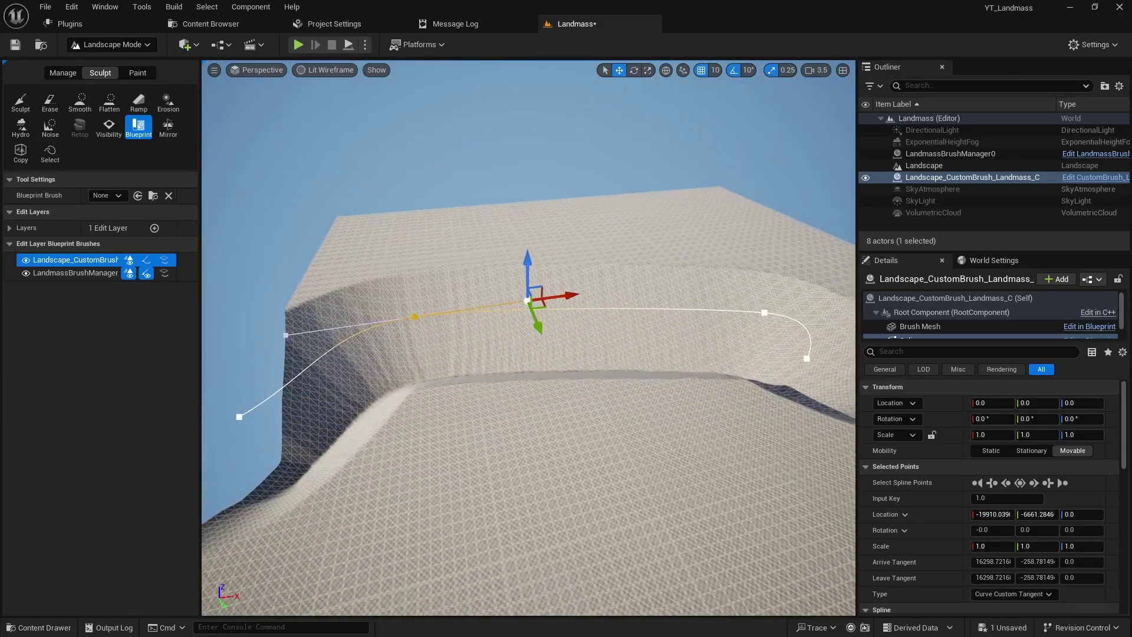
{"action": "left_click_drag", "start_coordinate": [536, 323], "coordinate": [520, 285]}
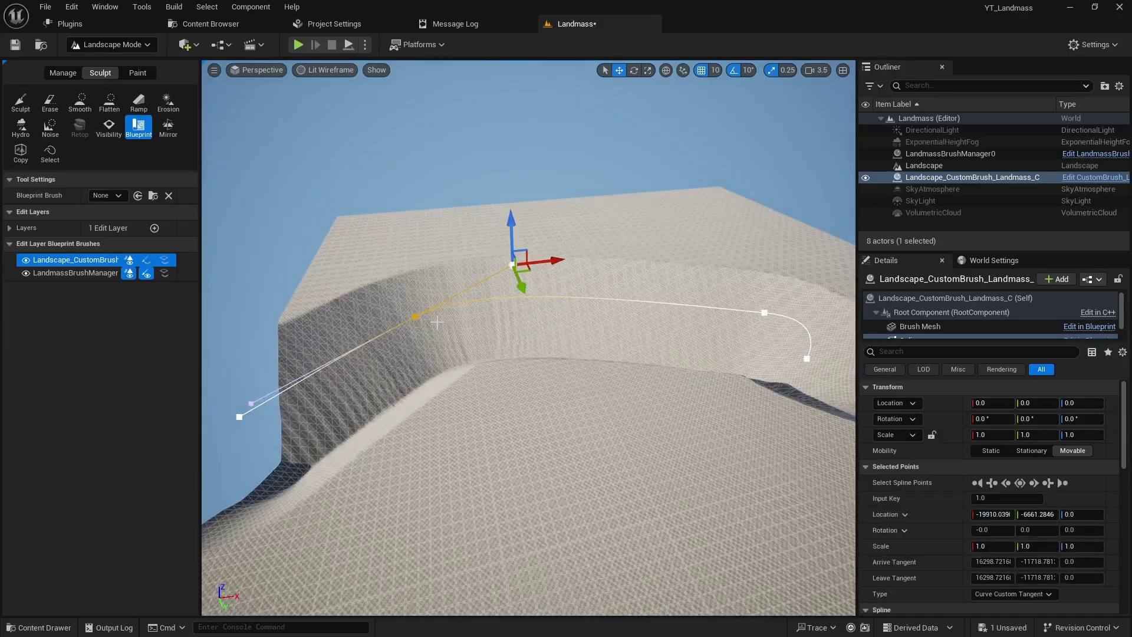
{"action": "left_click", "coordinate": [415, 315]}
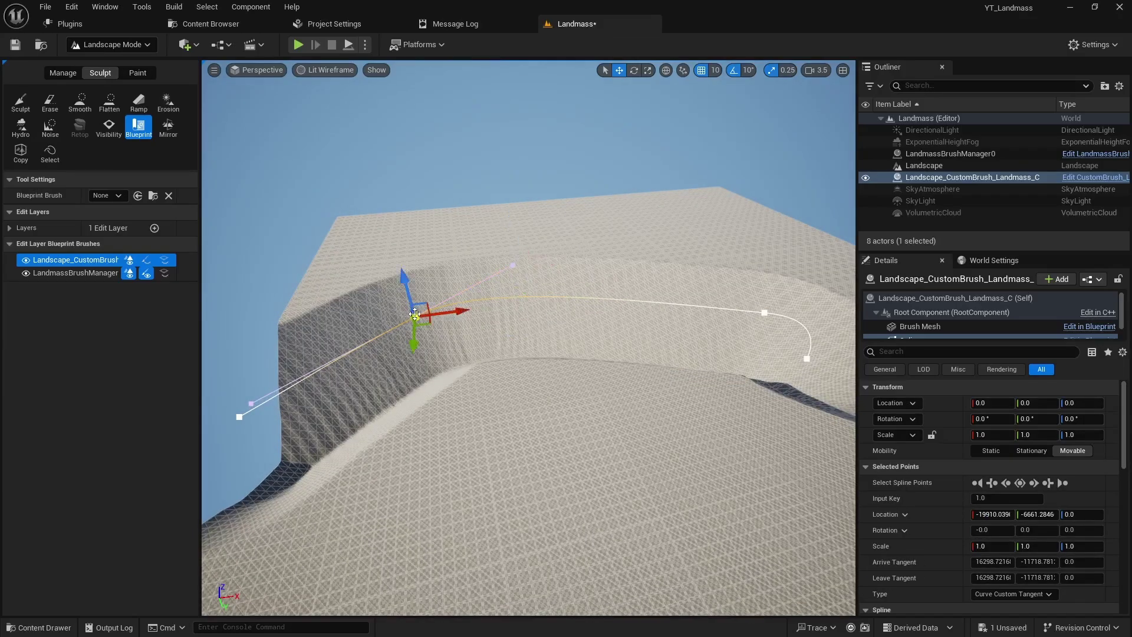
{"action": "right_click_drag", "start_coordinate": [415, 316], "coordinate": [439, 290]}
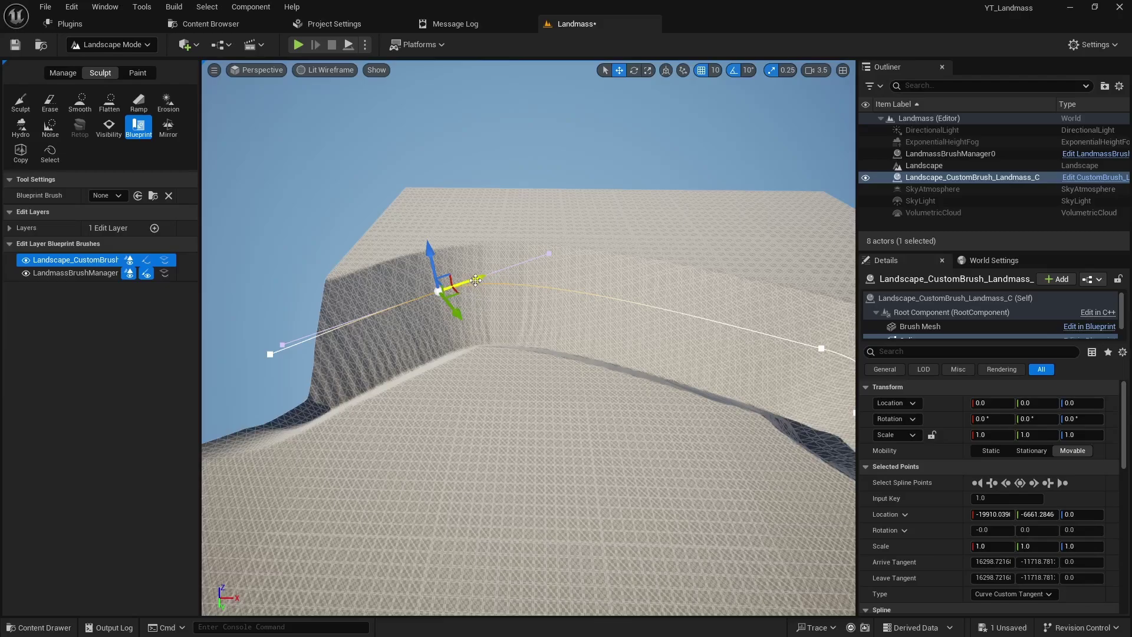
{"action": "left_click_drag", "start_coordinate": [476, 280], "coordinate": [625, 232]}
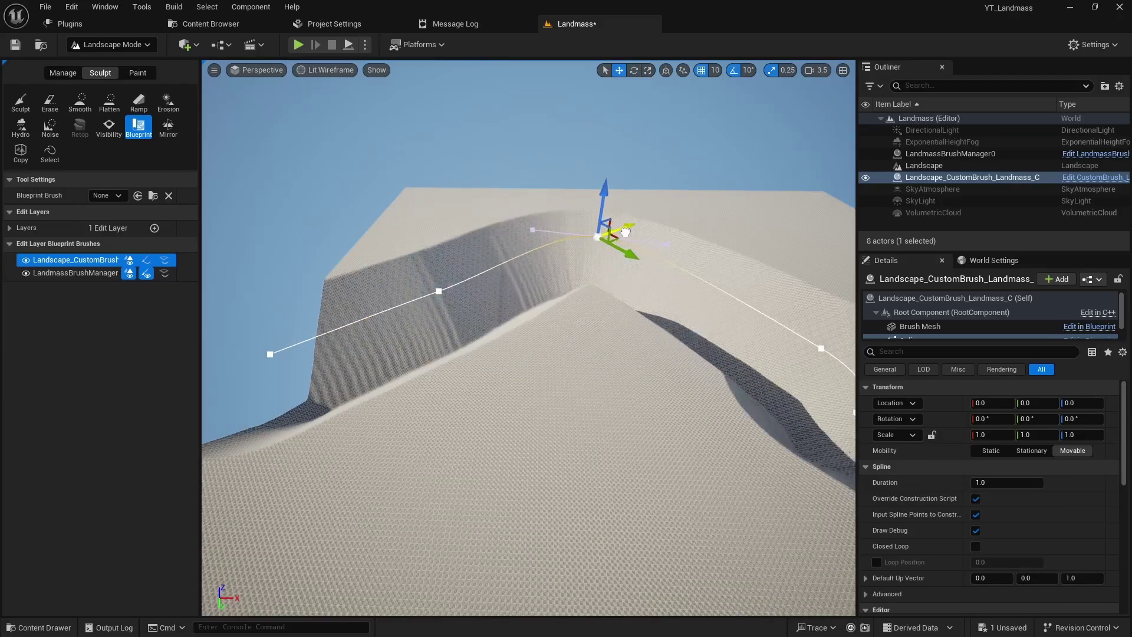
Shift the second spline point down-left and pull its tangent down to curve the canyon
{"action": "left_click", "coordinate": [601, 236]}
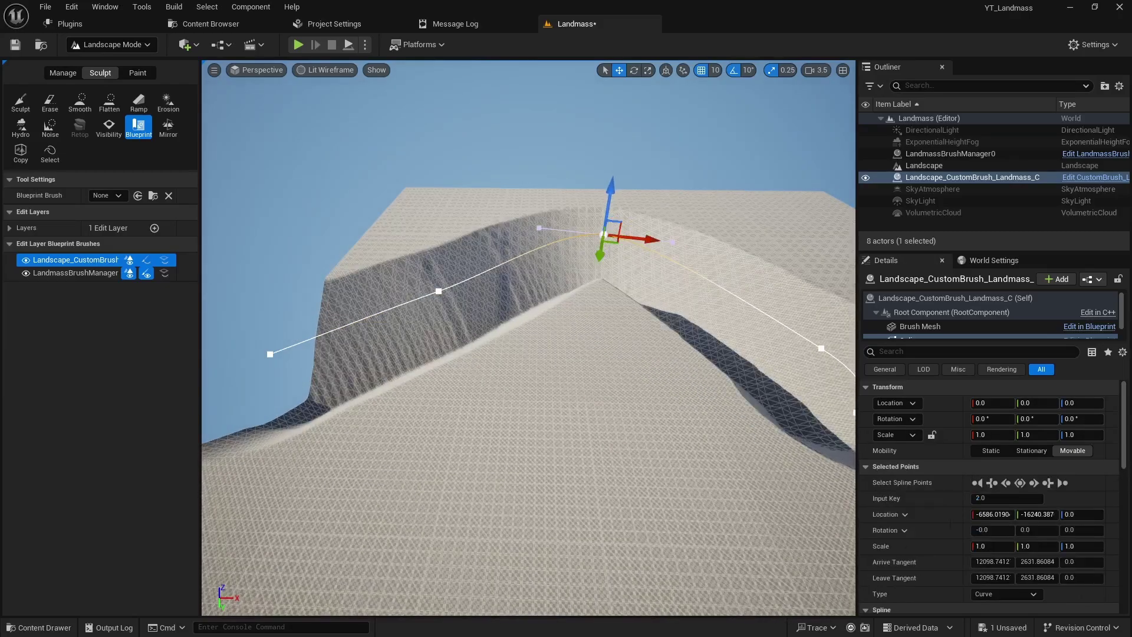
{"action": "left_click_drag", "start_coordinate": [604, 252], "coordinate": [594, 285]}
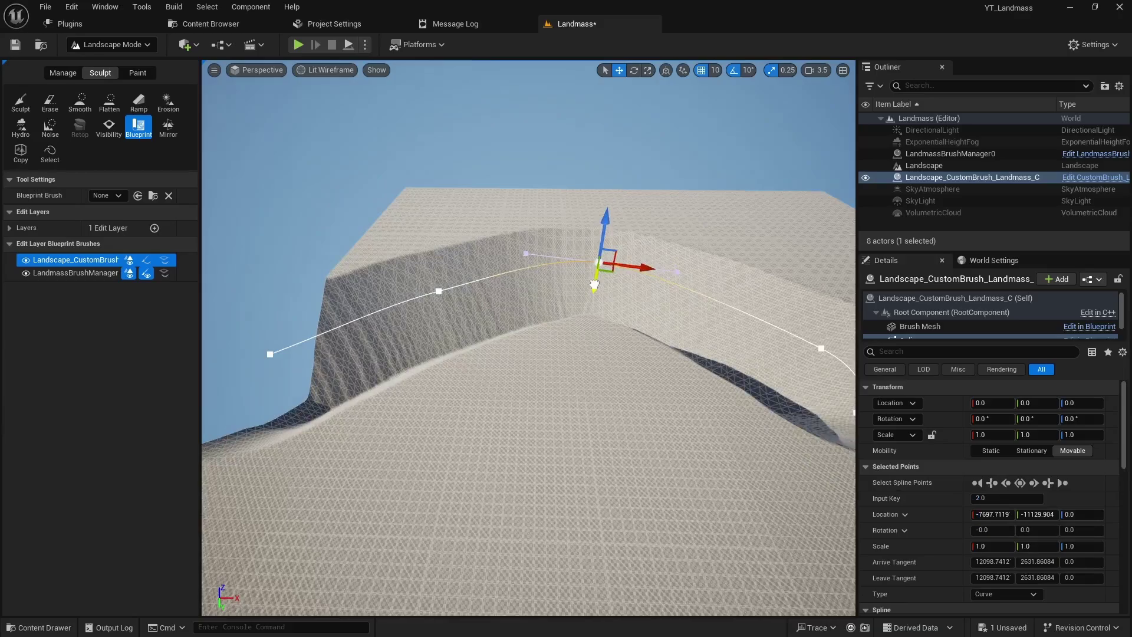
{"action": "scroll", "coordinate": [528, 338], "scroll_direction": "down", "scroll_amount": 3}
{"action": "scroll", "coordinate": [529, 338], "scroll_direction": "down", "scroll_amount": 3}
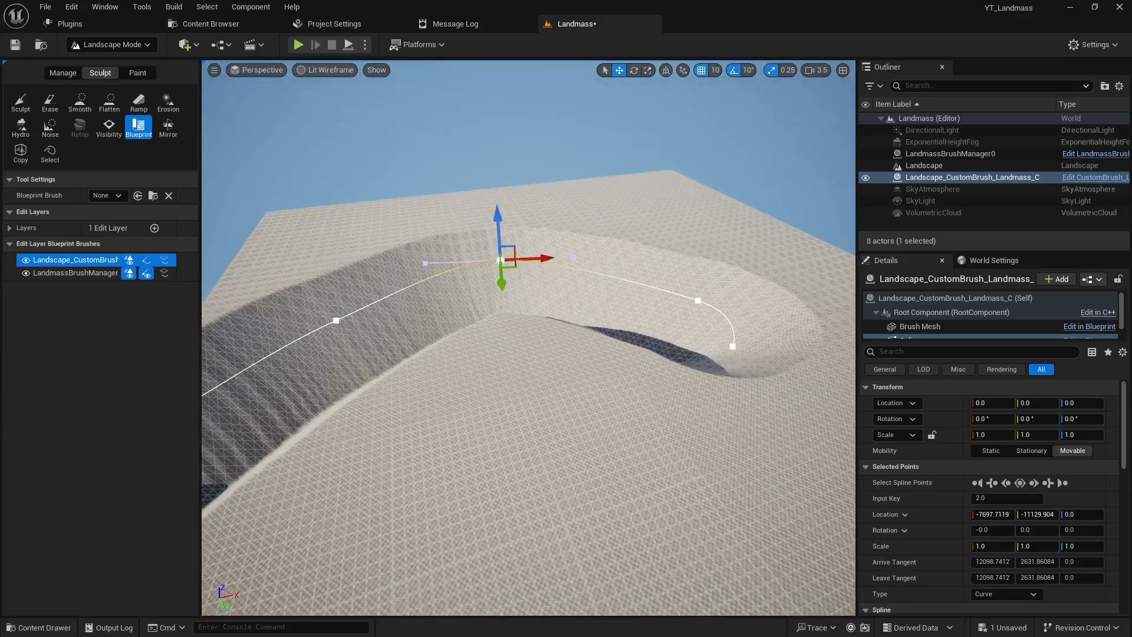
{"action": "left_click_drag", "start_coordinate": [535, 352], "coordinate": [548, 330]}
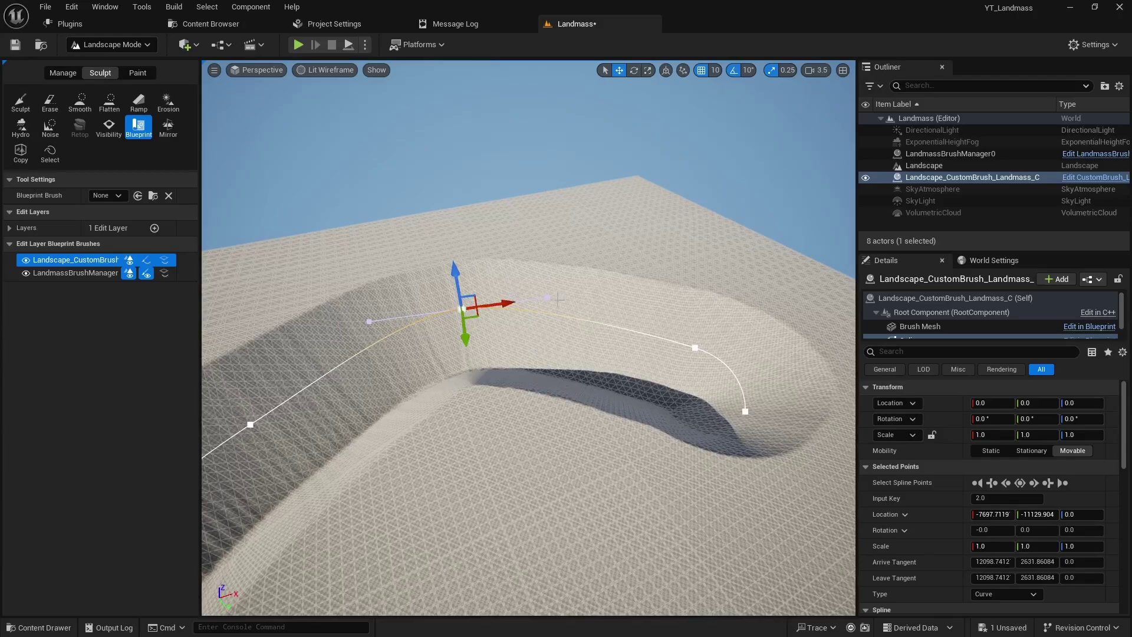
{"action": "left_click_drag", "start_coordinate": [555, 324], "coordinate": [560, 360]}
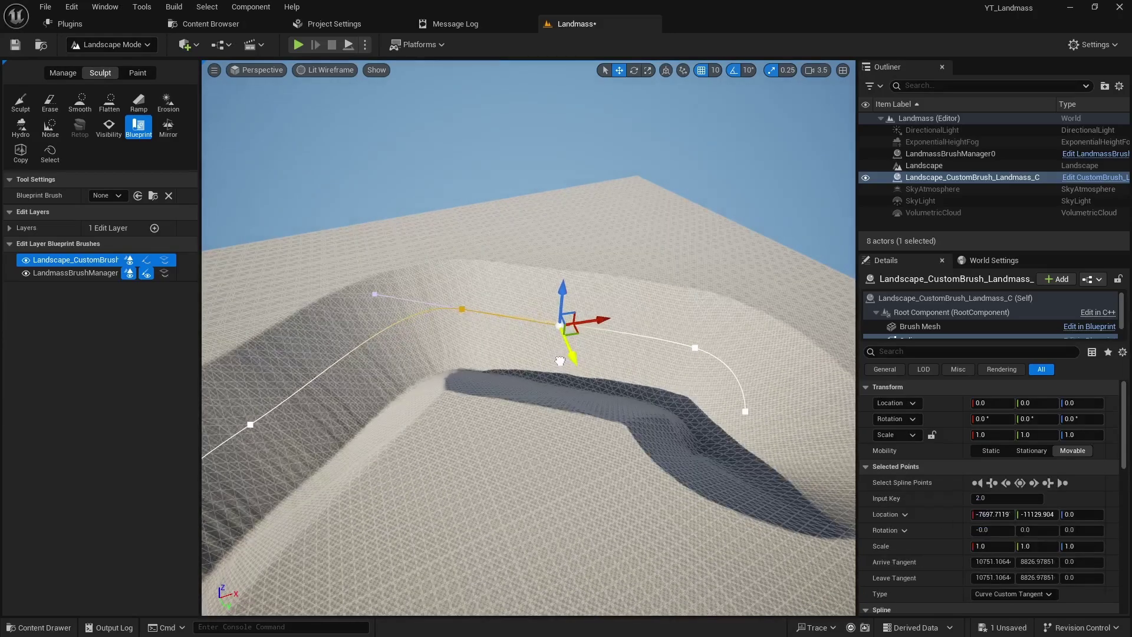
Add new spline points that extend the trench toward the lower right
{"action": "left_click", "coordinate": [461, 310]}
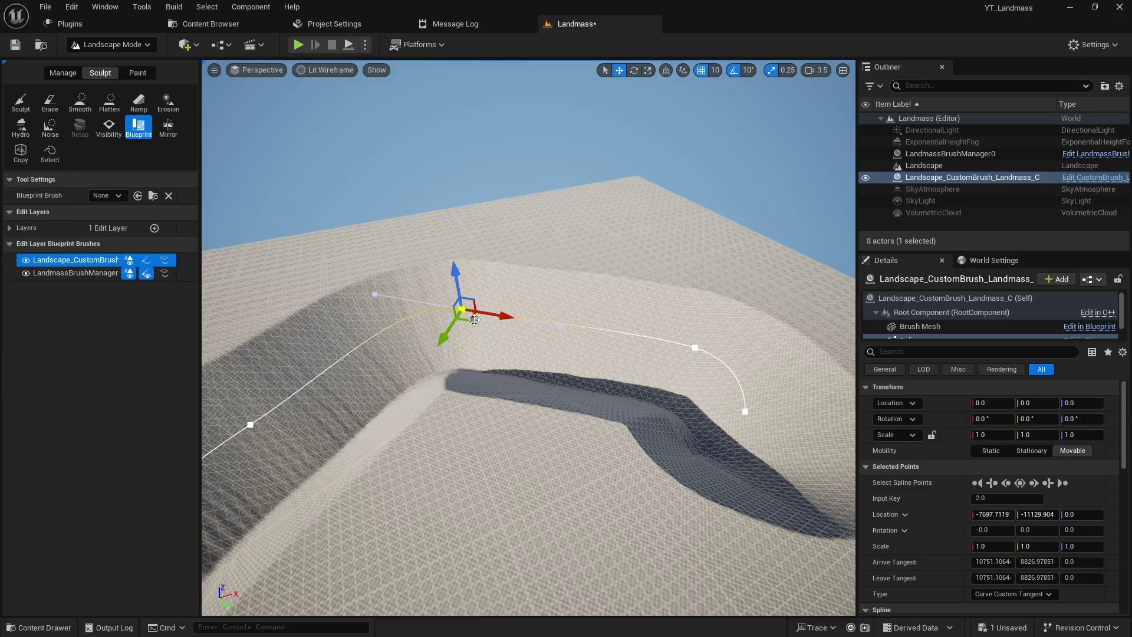
{"action": "left_click_drag", "start_coordinate": [501, 316], "coordinate": [654, 364], "text": "alt"}
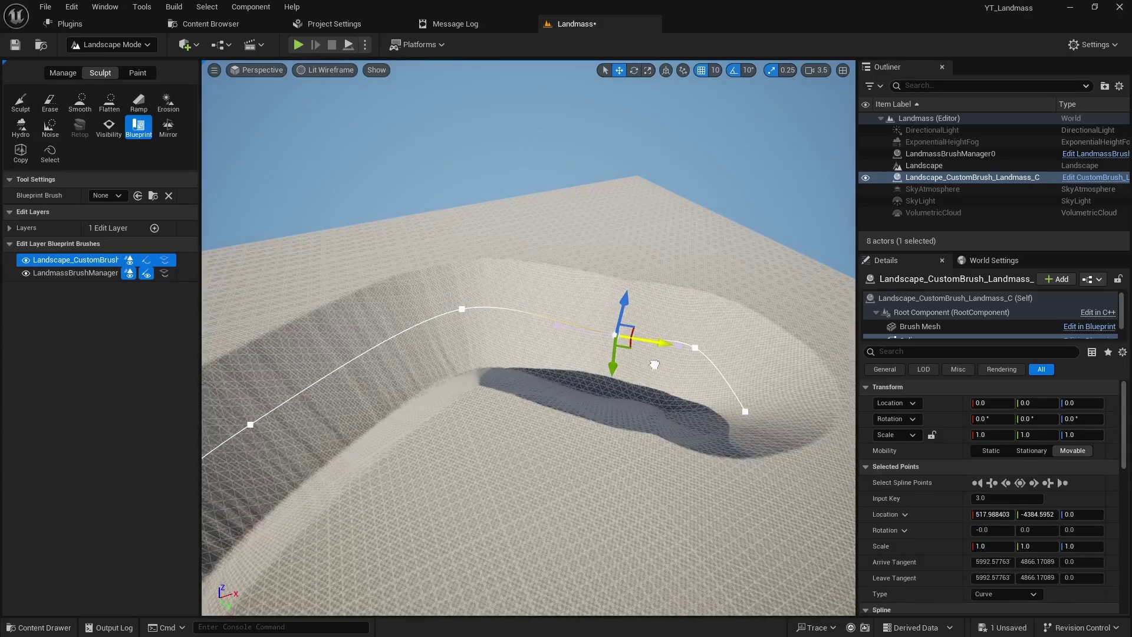
{"action": "right_click_drag", "start_coordinate": [482, 294], "coordinate": [566, 277]}
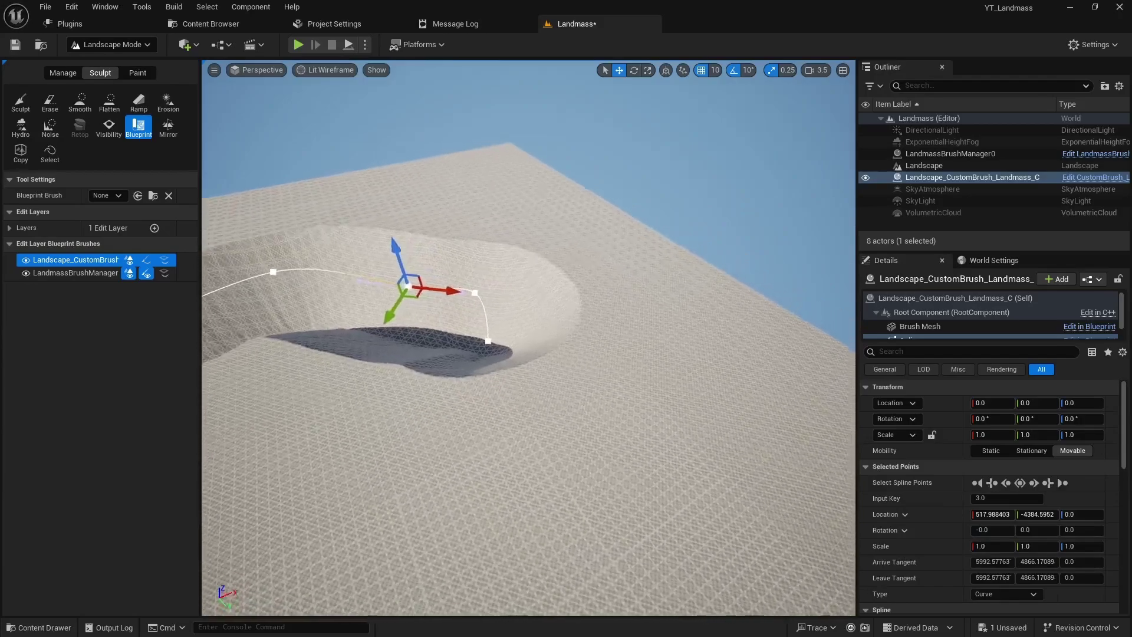
{"action": "left_click", "coordinate": [493, 343]}
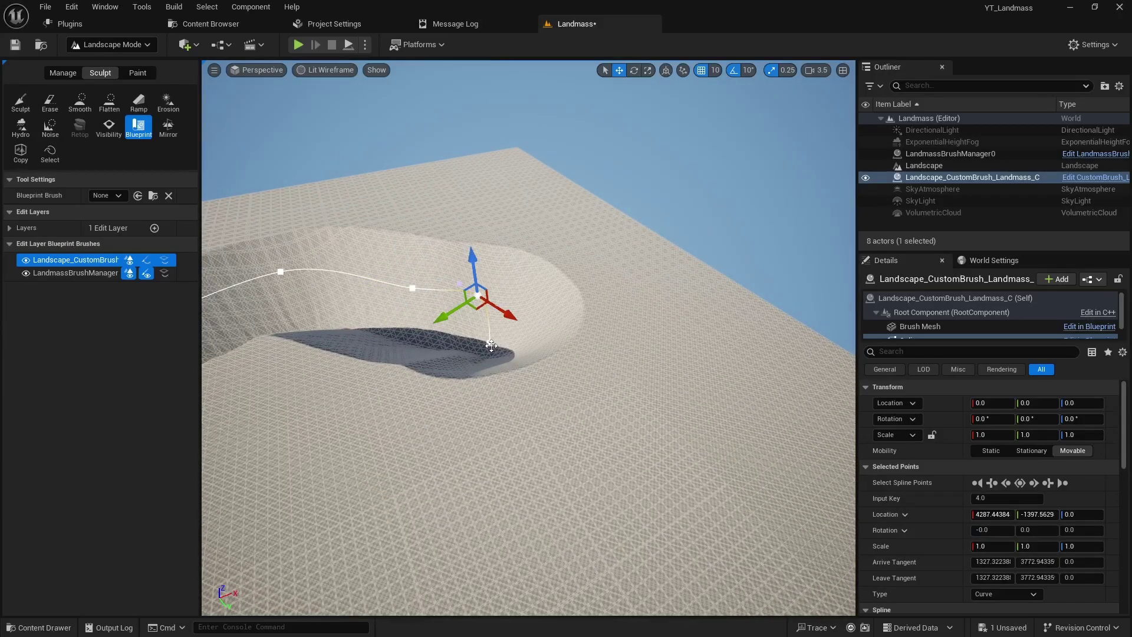
{"action": "left_click", "coordinate": [490, 344], "text": "ctrl"}
{"action": "mouse_move", "coordinate": [489, 343]}
{"action": "right_mouse_down"}
{"action": "mouse_move", "coordinate": [466, 348]}
{"action": "mouse_move", "coordinate": [490, 324]}
{"action": "right_mouse_up"}
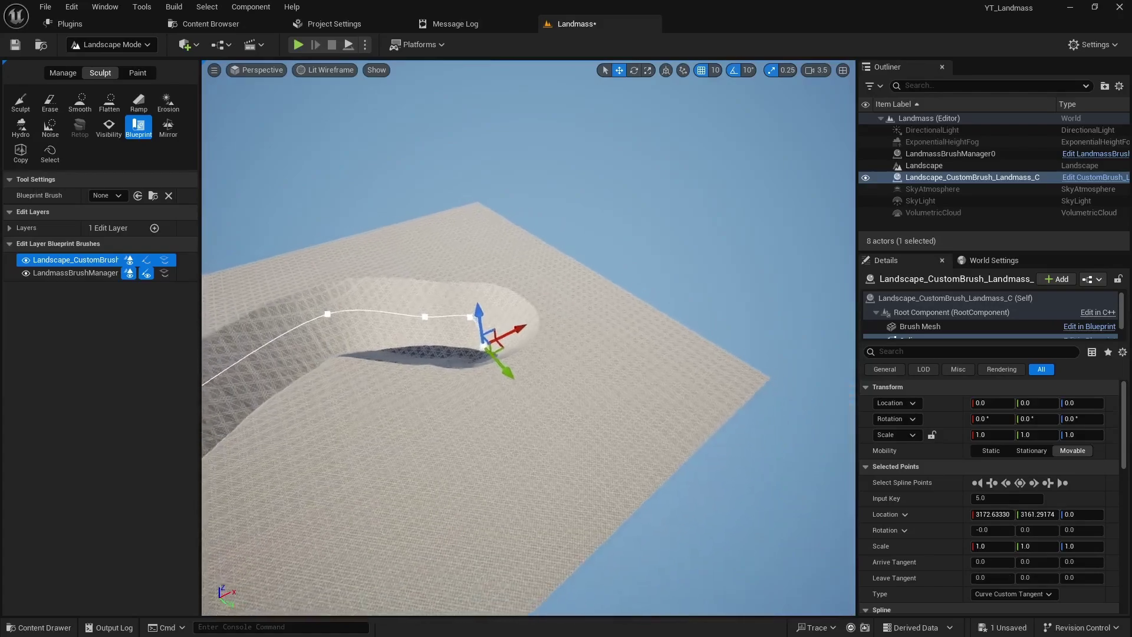
{"action": "left_click_drag", "start_coordinate": [513, 344], "coordinate": [674, 446]}
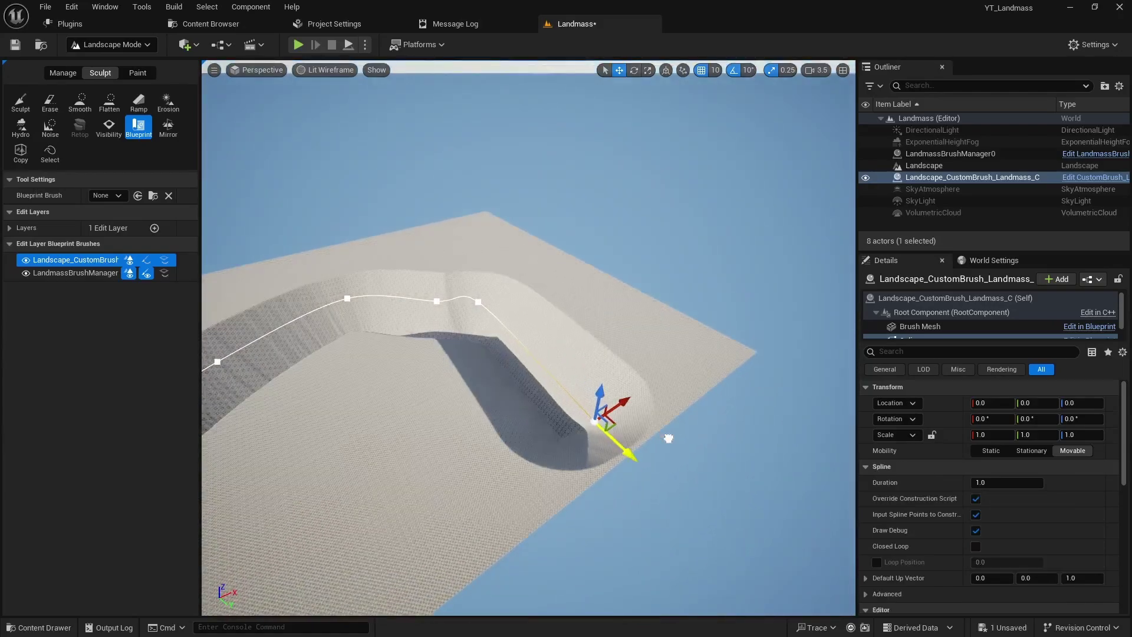
{"action": "mouse_move", "coordinate": [634, 409]}
{"action": "left_mouse_down"}
{"action": "mouse_move", "coordinate": [749, 406]}
{"action": "mouse_move", "coordinate": [797, 438]}
{"action": "left_mouse_up"}
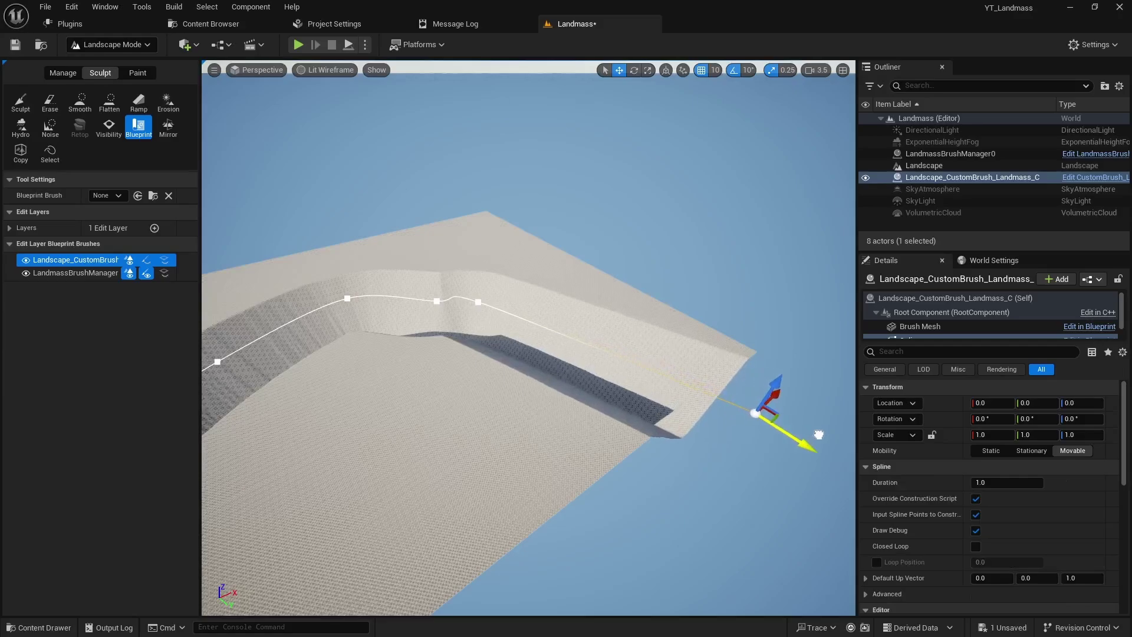
Drag the new trench section into a deeper bend and check the whole S-shaped canyon
{"action": "left_click", "coordinate": [478, 300]}
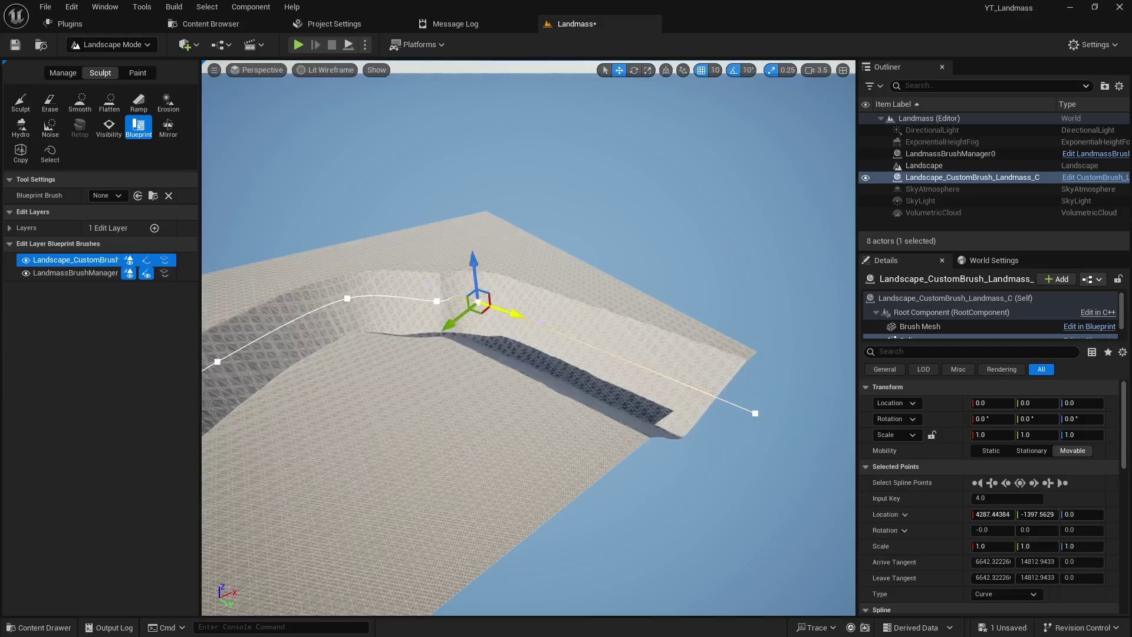
{"action": "mouse_move", "coordinate": [507, 318]}
{"action": "left_mouse_down"}
{"action": "mouse_move", "coordinate": [583, 346]}
{"action": "mouse_move", "coordinate": [490, 386]}
{"action": "left_mouse_up"}
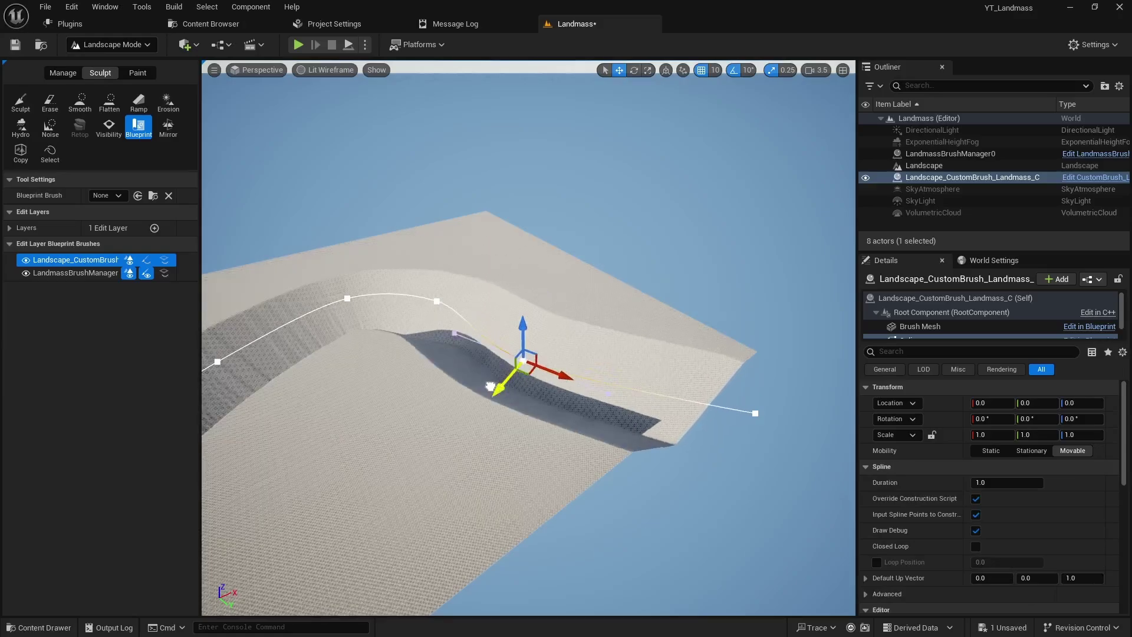
{"action": "left_click_drag", "start_coordinate": [434, 429], "coordinate": [422, 439]}
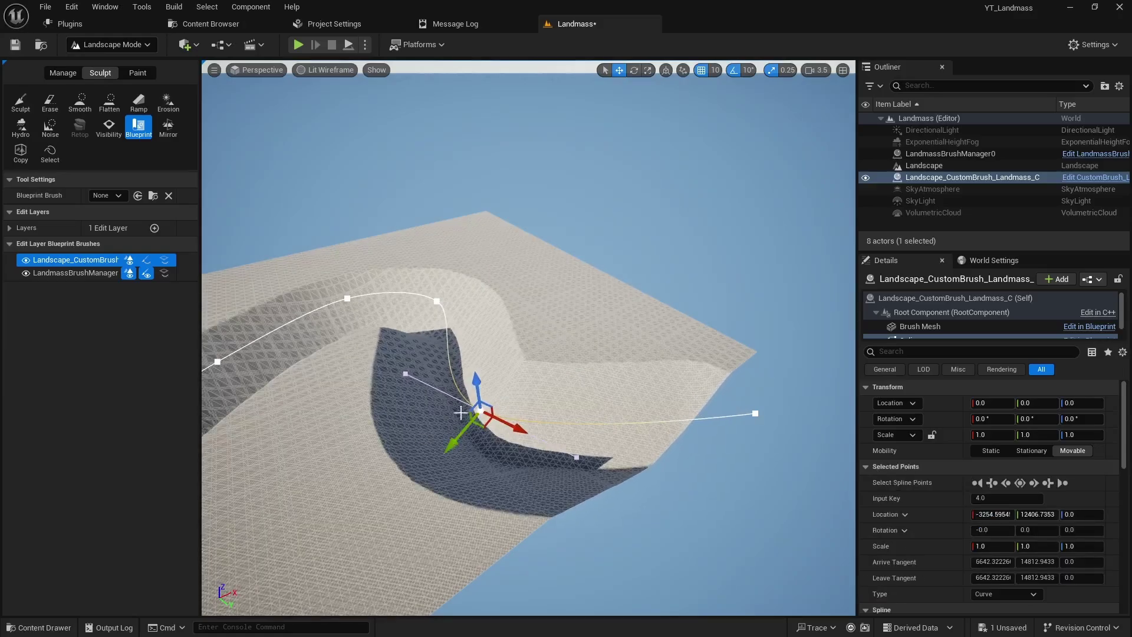
{"action": "right_click_drag", "start_coordinate": [460, 412], "coordinate": [461, 412]}
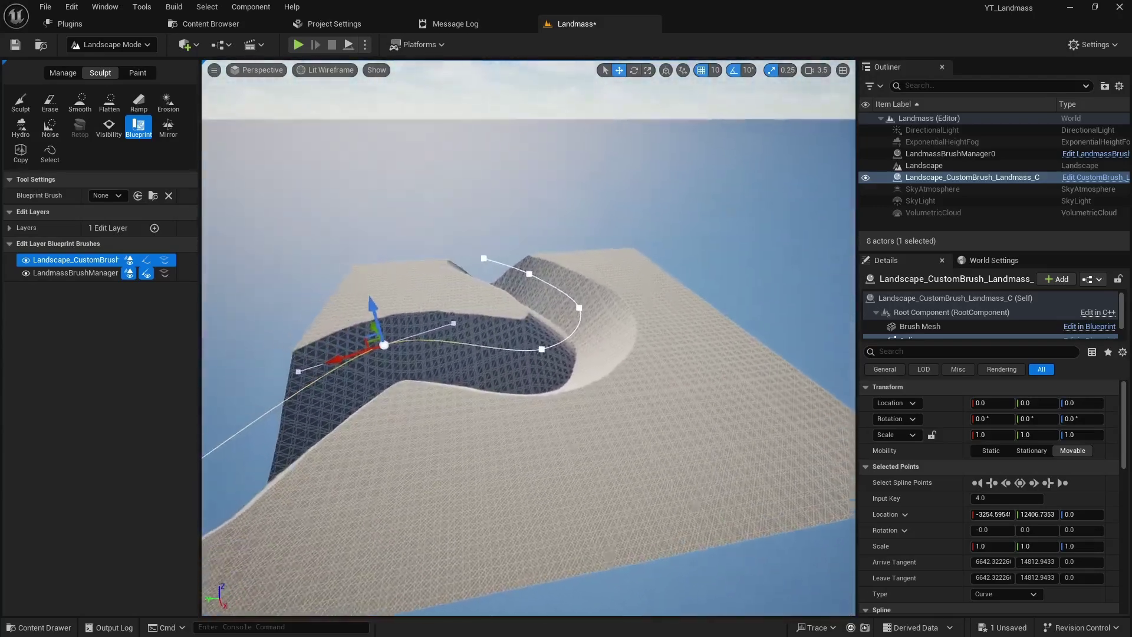
{"action": "right_click_drag", "start_coordinate": [632, 363], "coordinate": [632, 363]}
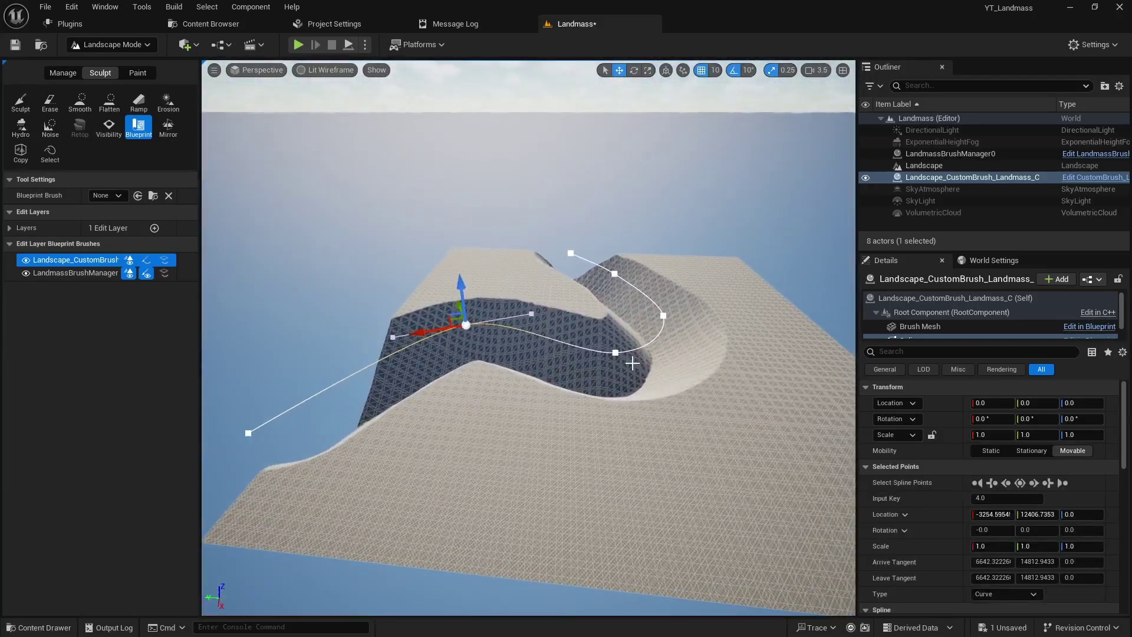
{"action": "left_click", "coordinate": [698, 435]}
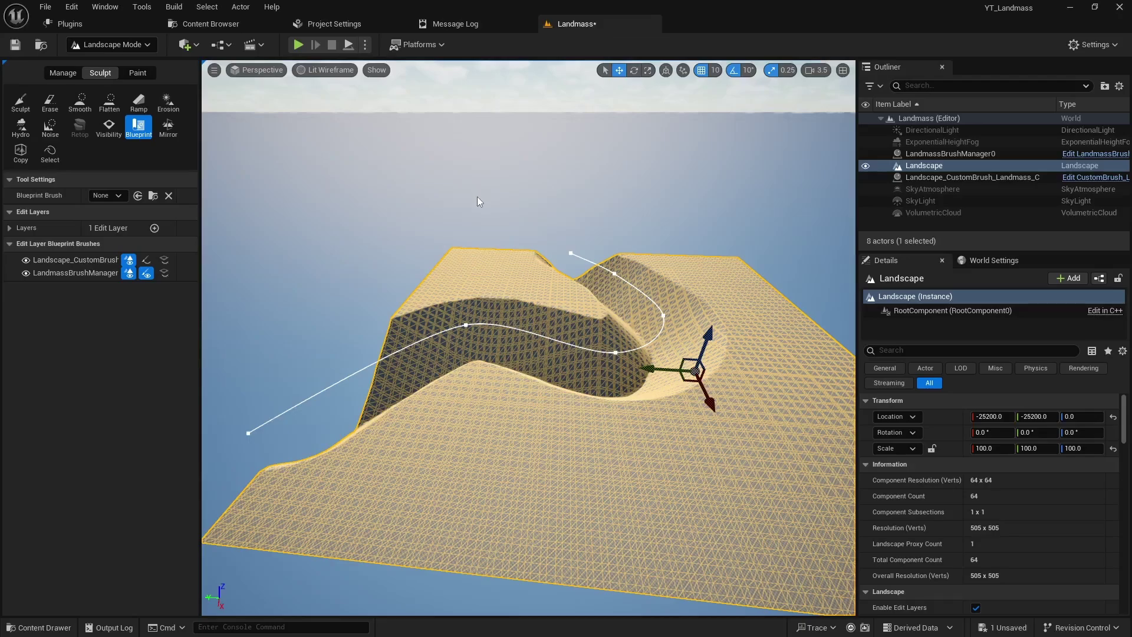
{"action": "right_click_drag", "start_coordinate": [476, 196], "coordinate": [476, 196]}
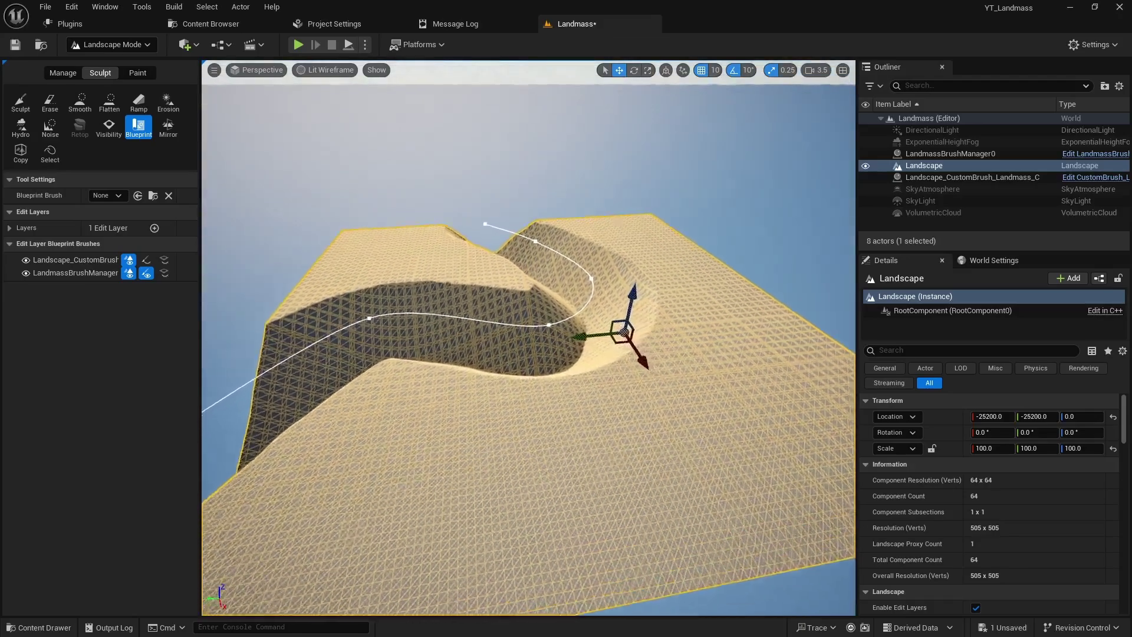
{"action": "key", "text": "Escape"}
{"action": "left_click", "coordinate": [597, 273]}
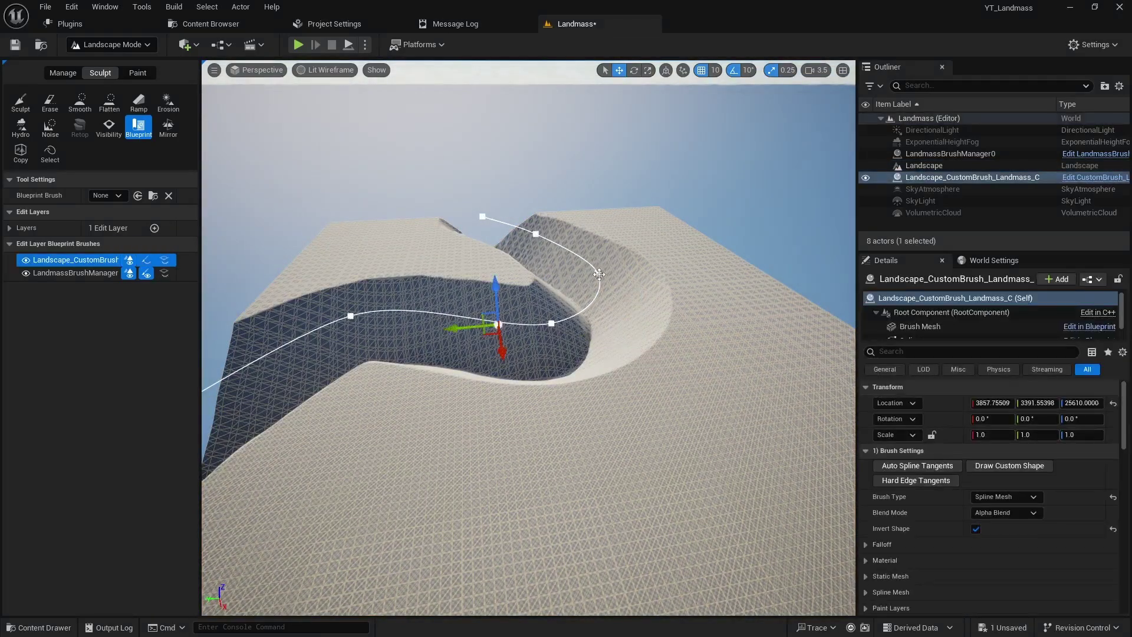
{"action": "right_click_drag", "start_coordinate": [479, 304], "coordinate": [479, 304]}
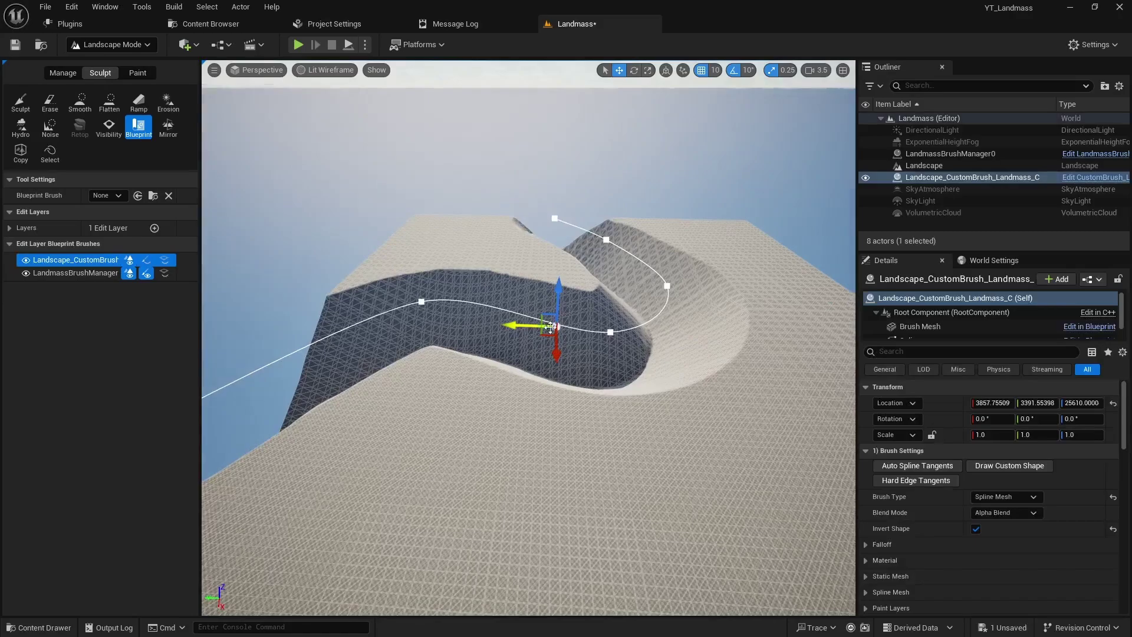
{"action": "mouse_move", "coordinate": [557, 293]}
{"action": "left_mouse_down"}
{"action": "mouse_move", "coordinate": [560, 241]}
{"action": "mouse_move", "coordinate": [567, 274]}
{"action": "left_mouse_up"}
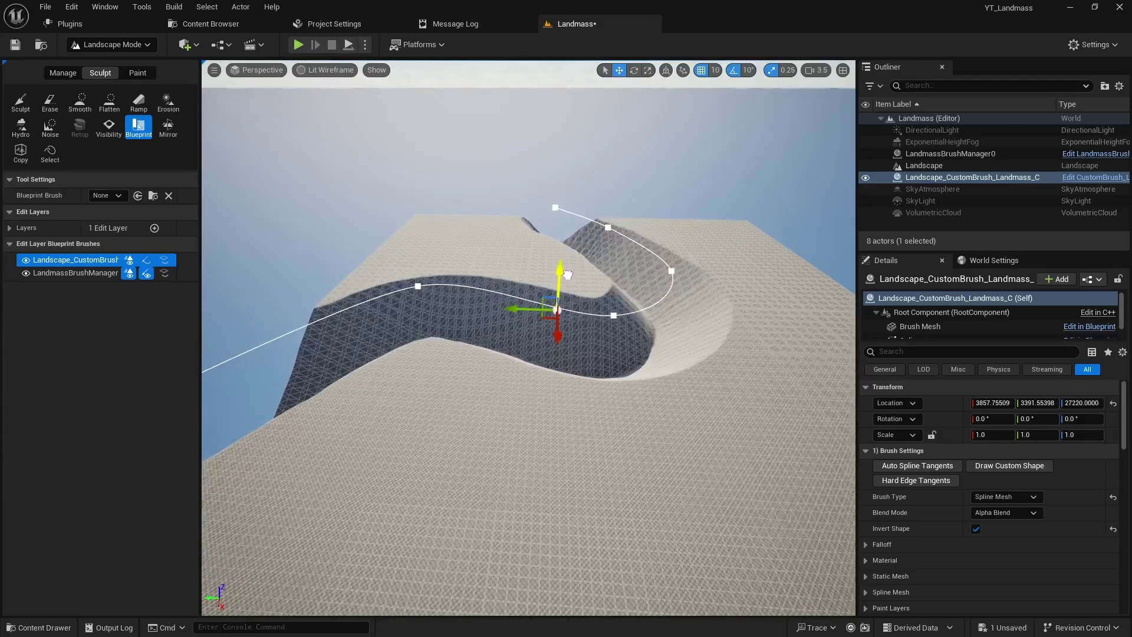
{"action": "right_click_drag", "start_coordinate": [567, 274], "coordinate": [596, 276]}
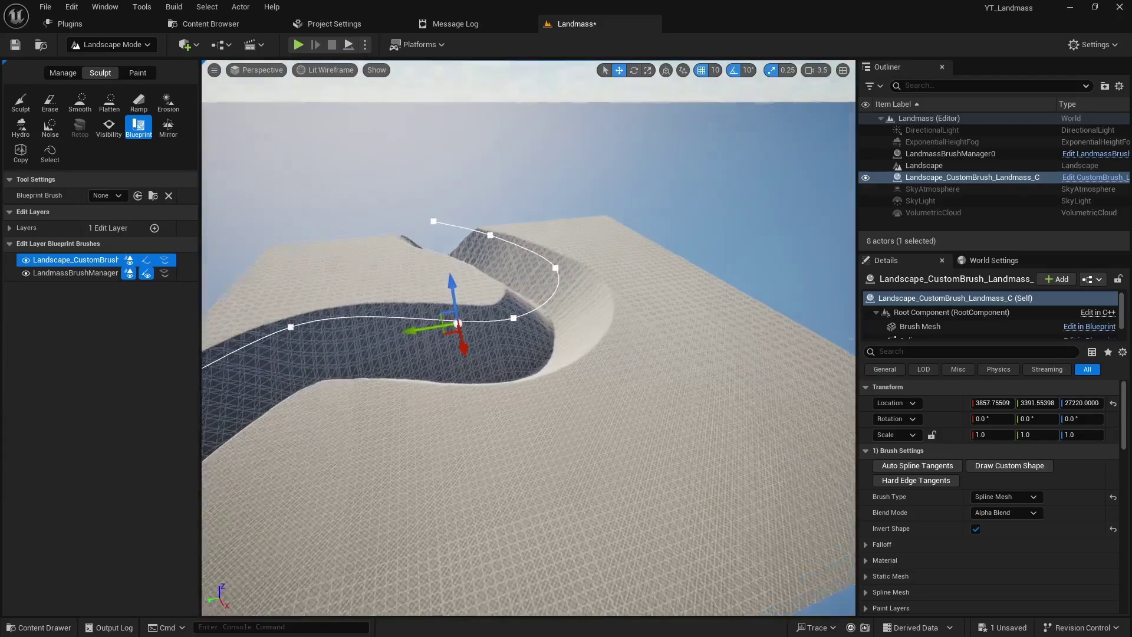
Expand Falloff and try Falloff Angle 30, 50, 60 and 70 before returning it to 45
{"action": "scroll", "coordinate": [943, 499], "scroll_direction": "down", "scroll_amount": 1}
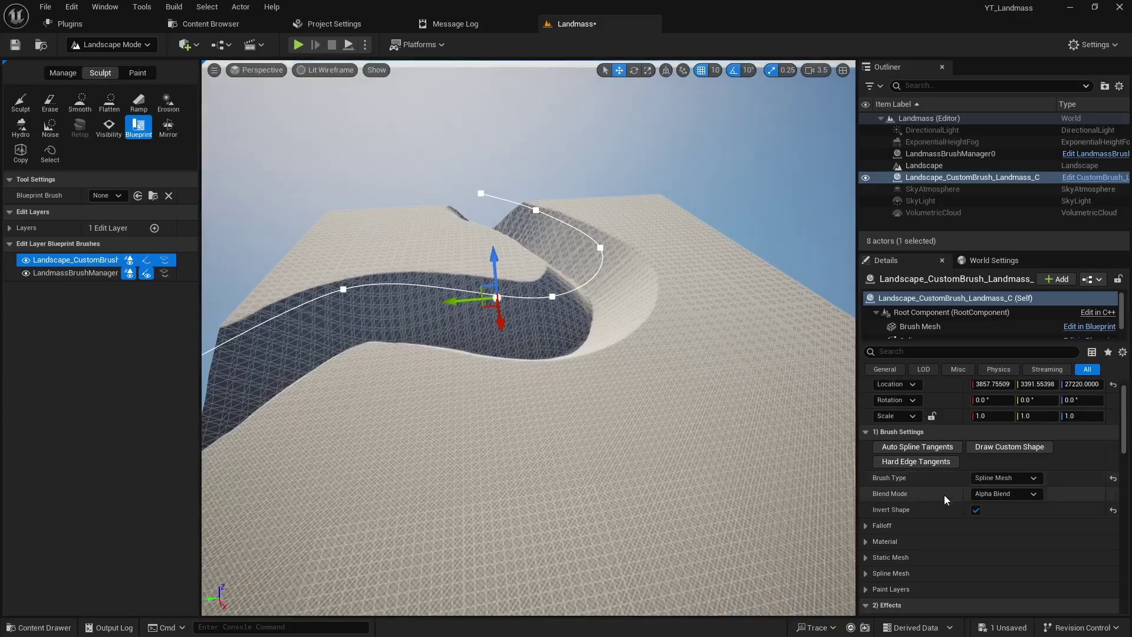
{"action": "left_click", "coordinate": [864, 526]}
{"action": "scroll", "coordinate": [949, 515], "scroll_direction": "down", "scroll_amount": 3}
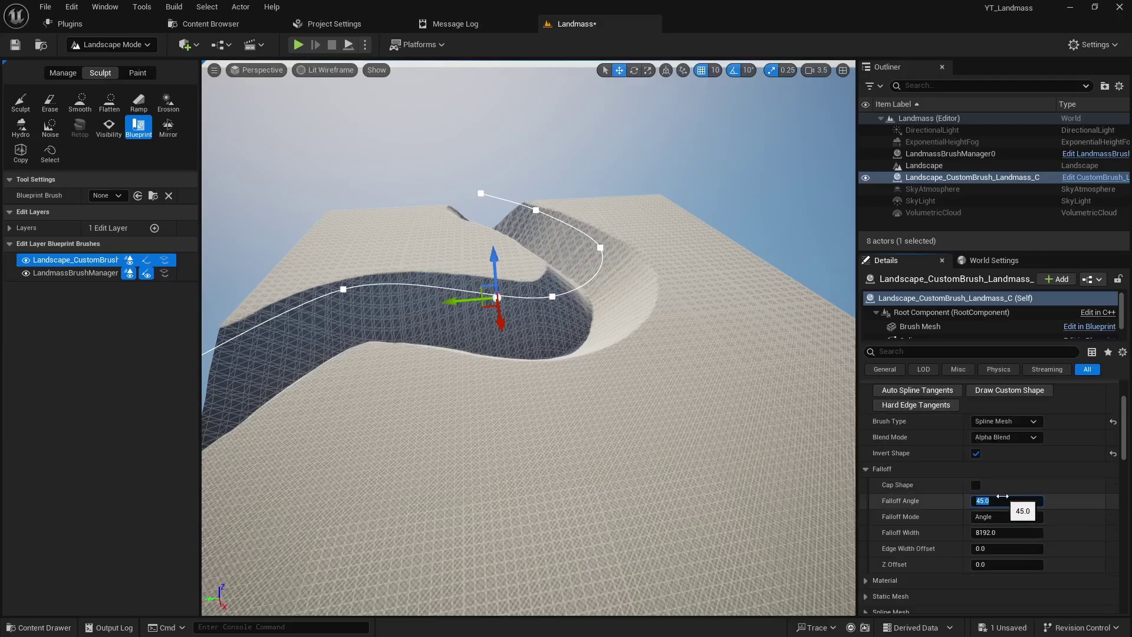
{"action": "key", "text": "Return"}
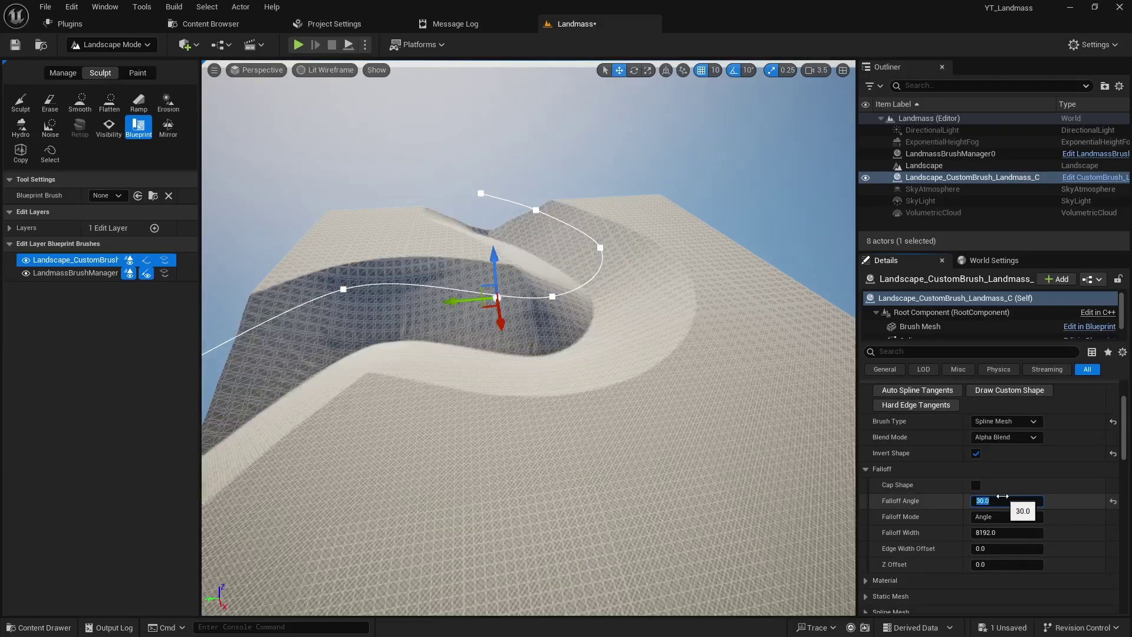
{"action": "key", "text": "Return"}
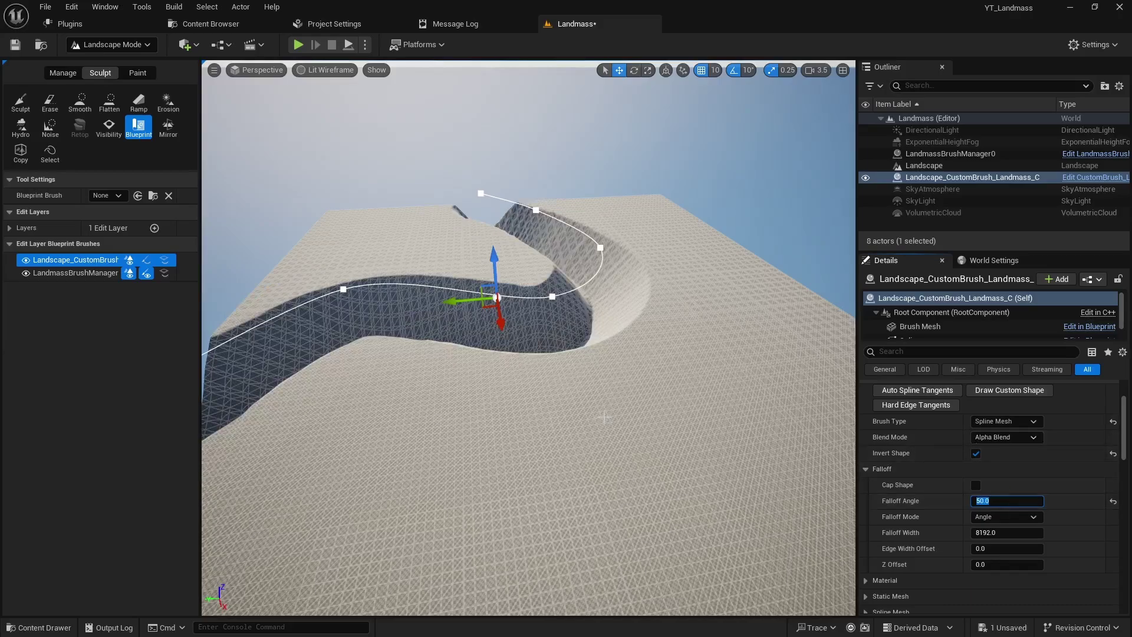
{"action": "key", "text": "Return"}
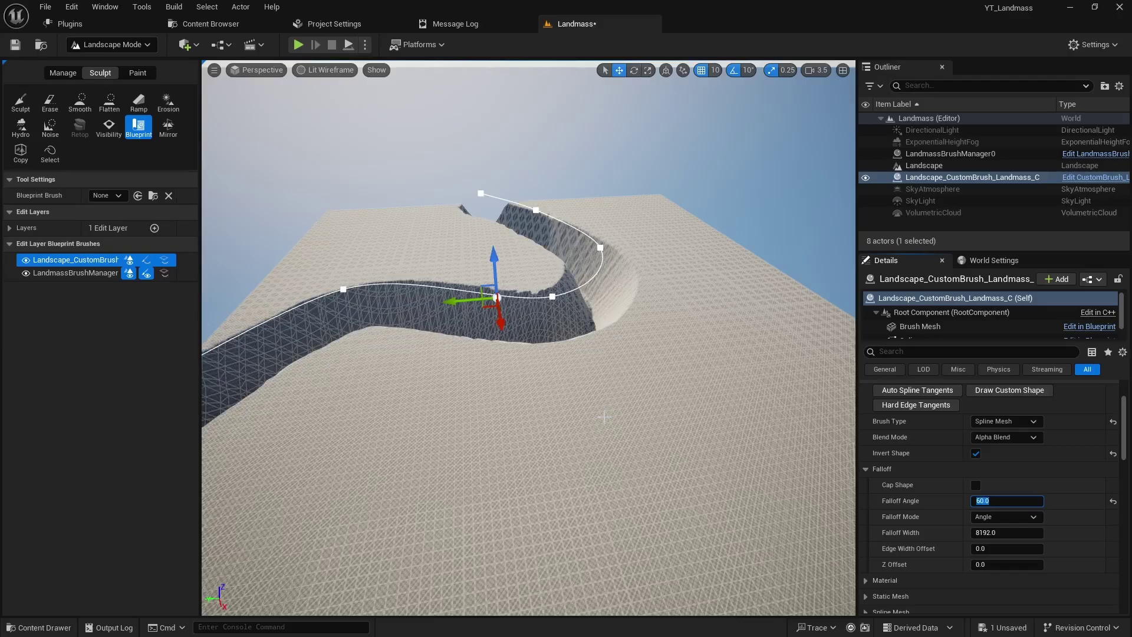
{"action": "key", "text": "Return"}
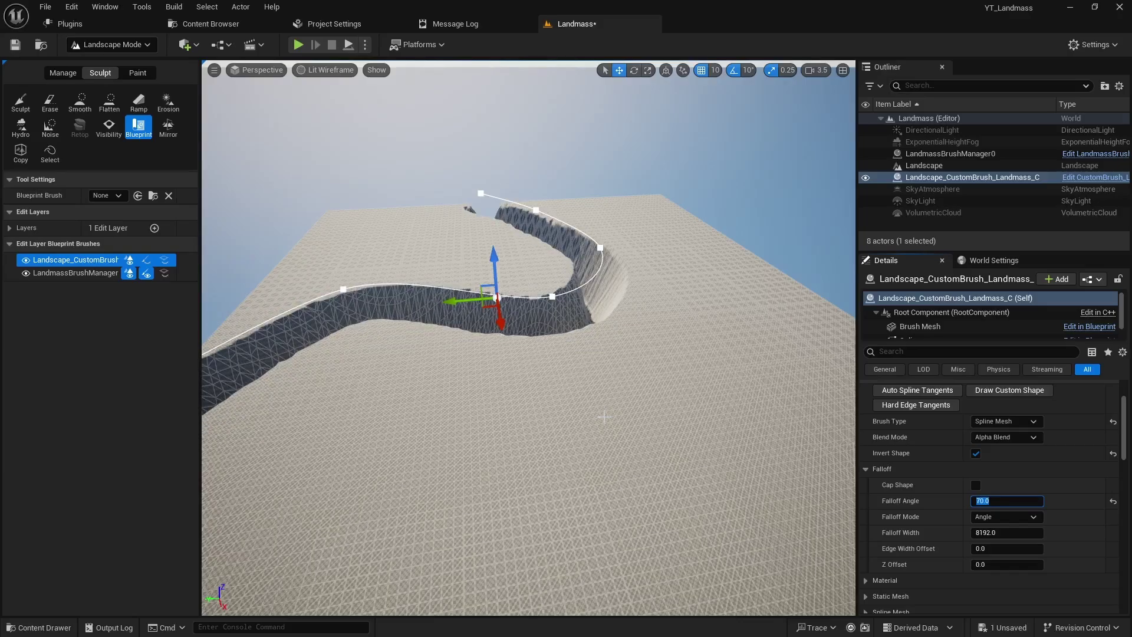
{"action": "key", "text": "Return"}
{"action": "right_click_drag", "start_coordinate": [402, 336], "coordinate": [648, 330]}
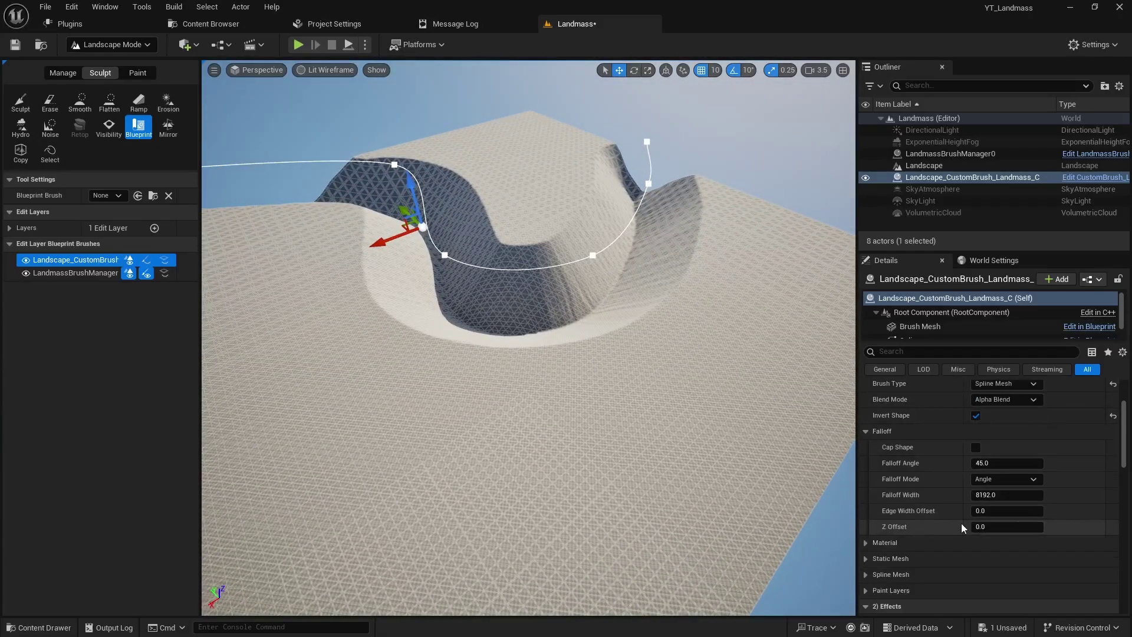
Expand Curl Noise and try Curl 1 Strength at 1.0 and 0.5, settling on 0.3
{"action": "scroll", "coordinate": [961, 522], "scroll_direction": "down", "scroll_amount": 4}
{"action": "scroll", "coordinate": [958, 521], "scroll_direction": "down", "scroll_amount": 4}
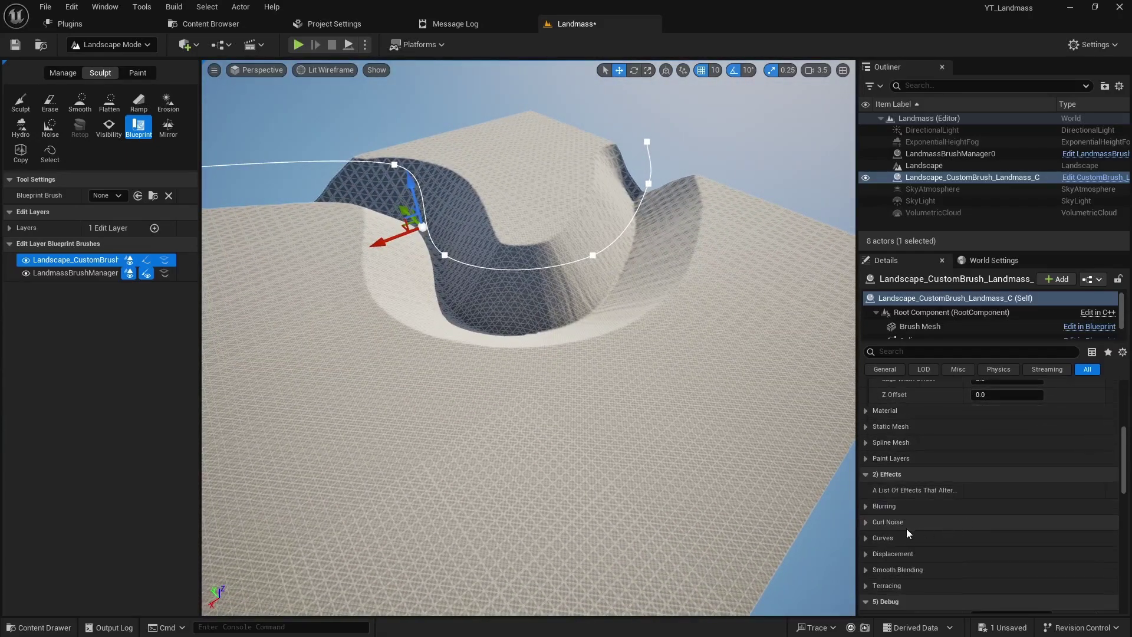
{"action": "left_click", "coordinate": [866, 522]}
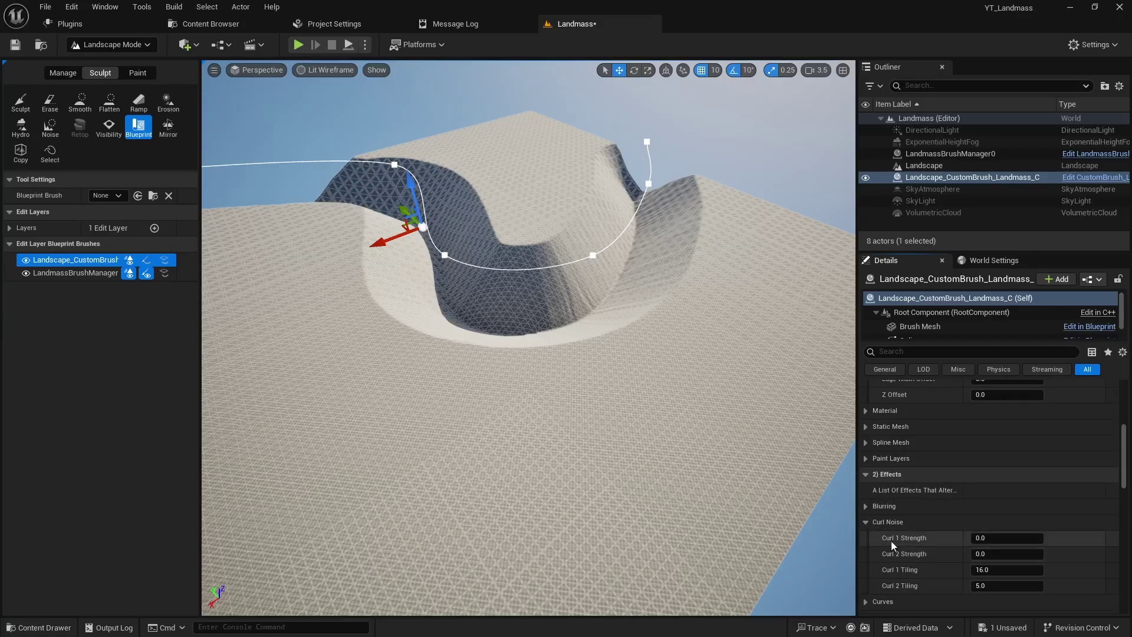
{"action": "left_click", "coordinate": [993, 537]}
{"action": "type", "text": "1"}
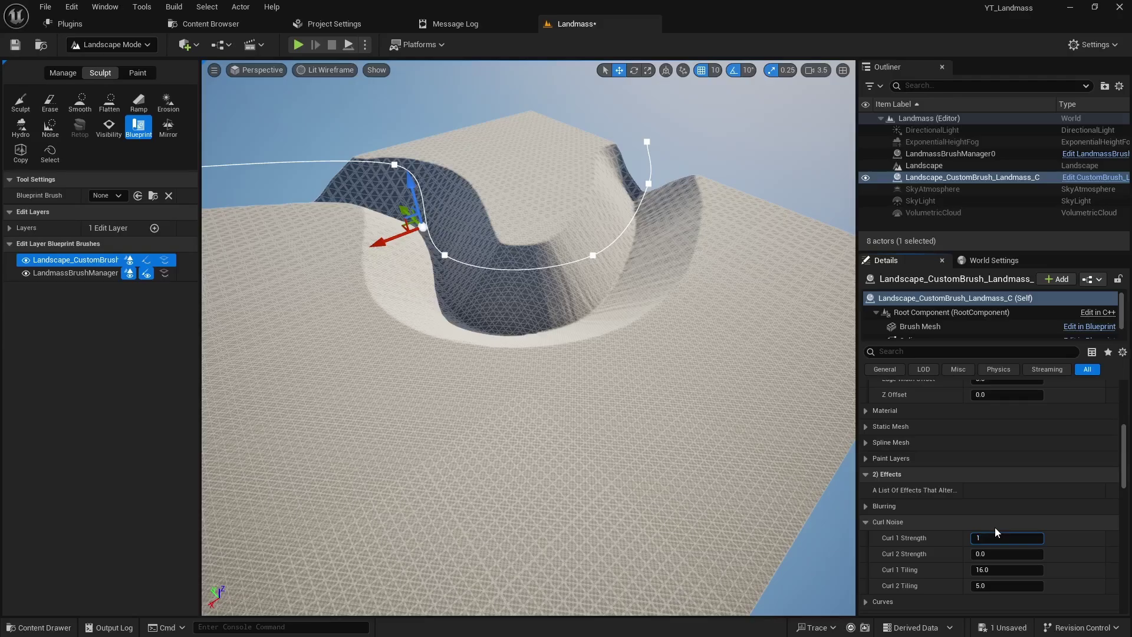
{"action": "key", "text": "Return"}
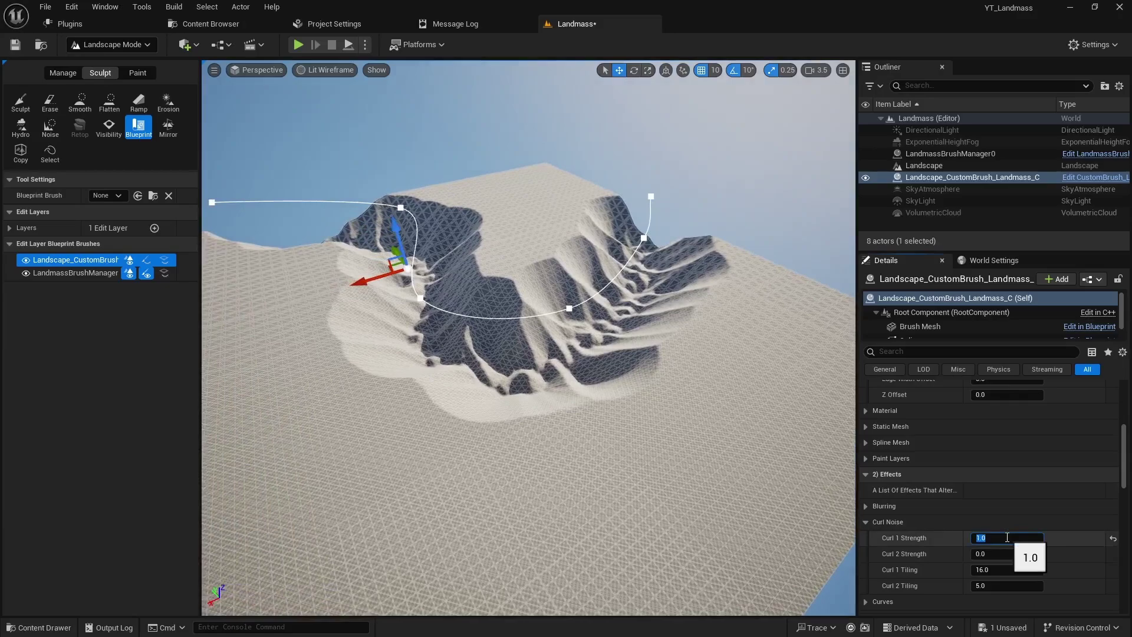
{"action": "type", "text": "0.5"}
{"action": "key", "text": "Return"}
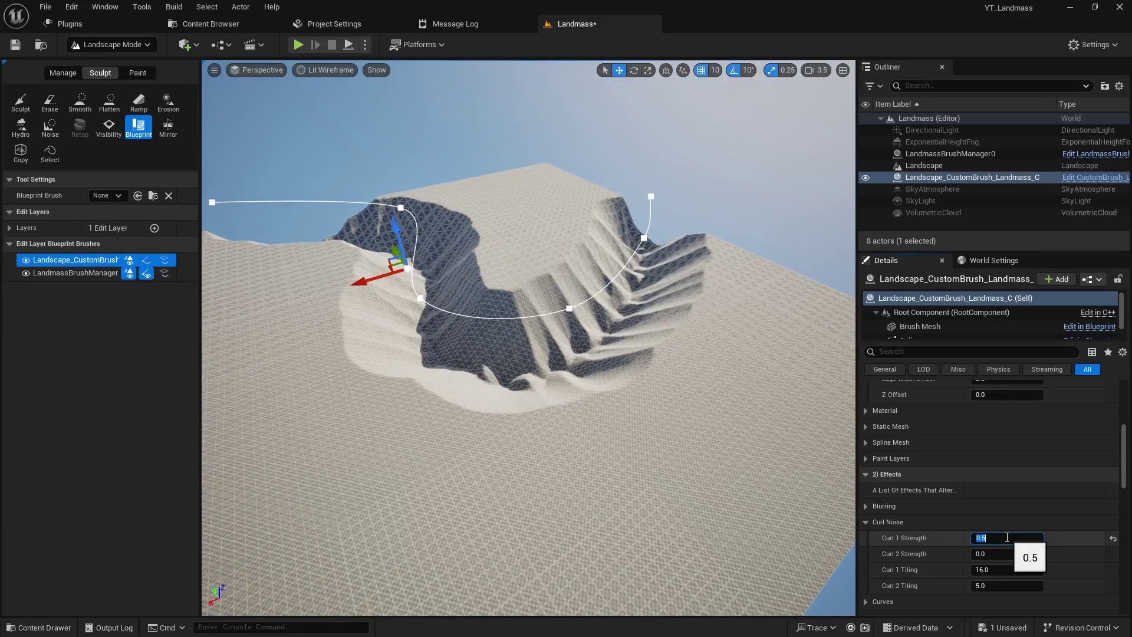
{"action": "left_click", "coordinate": [1007, 538]}
{"action": "type", "text": "3"}
{"action": "key", "text": "Return"}
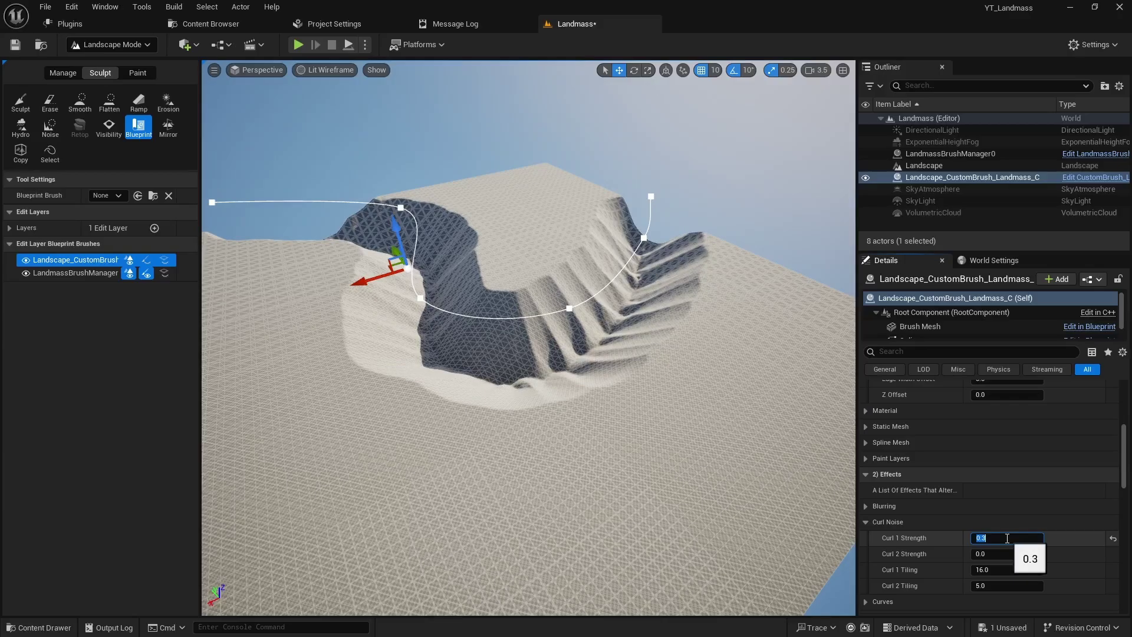
{"action": "right_click_drag", "start_coordinate": [531, 354], "coordinate": [531, 354]}
Try Curl 2 Strength at 1.0, 0.5, 0.3 and 0.1, then settle on 0.8
{"action": "left_click", "coordinate": [1007, 553]}
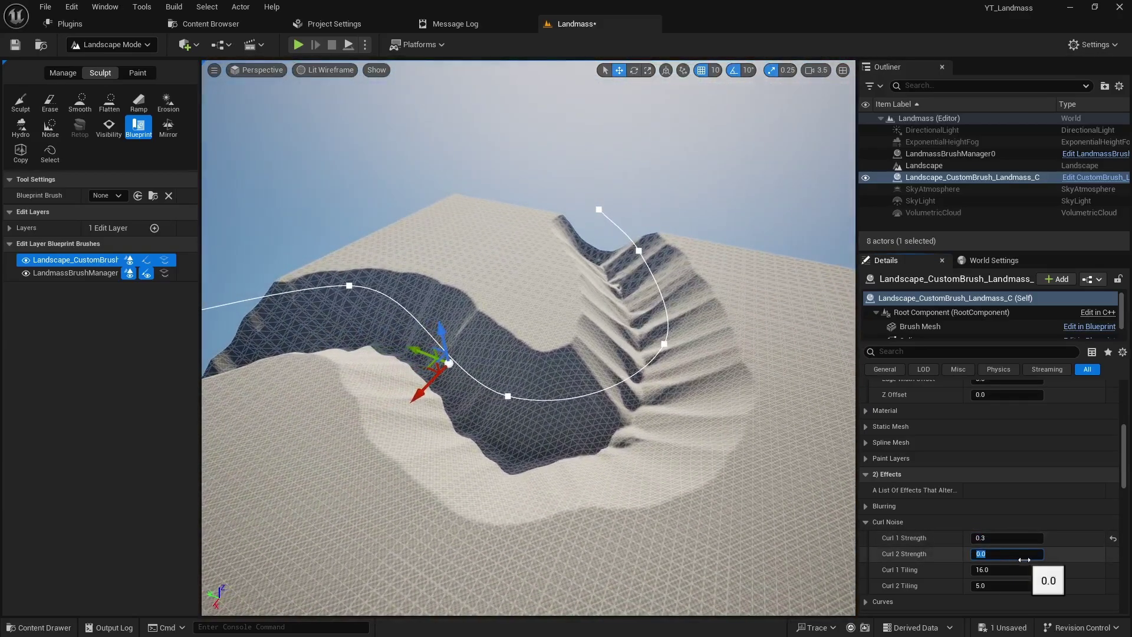
{"action": "type", "text": "1"}
{"action": "key", "text": "Return"}
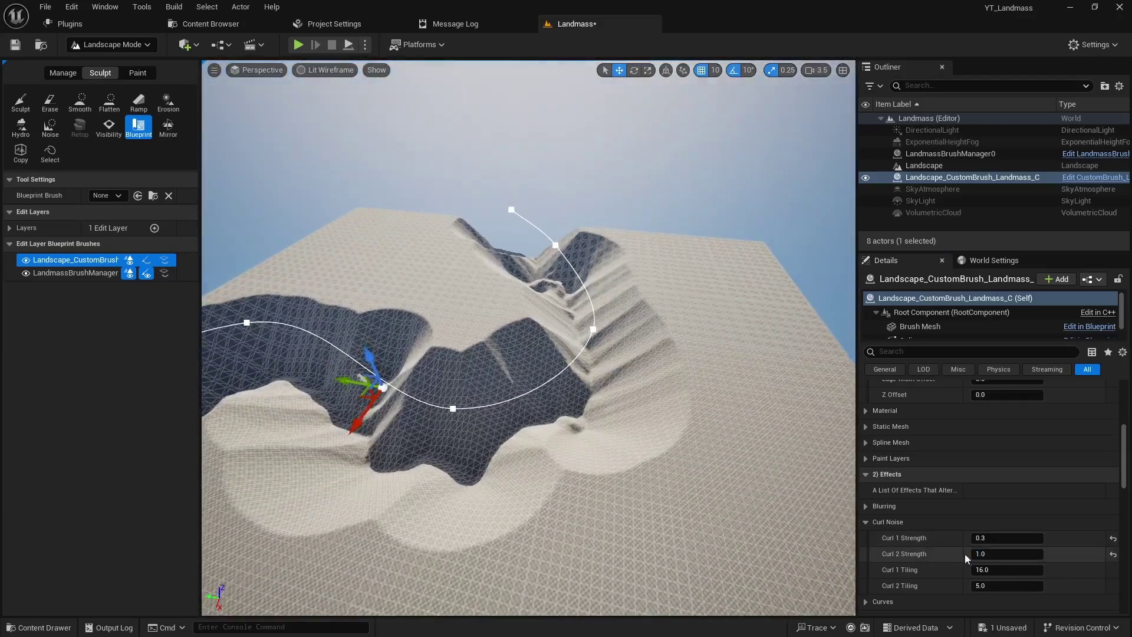
{"action": "type", "text": "0.5"}
{"action": "key", "text": "Return"}
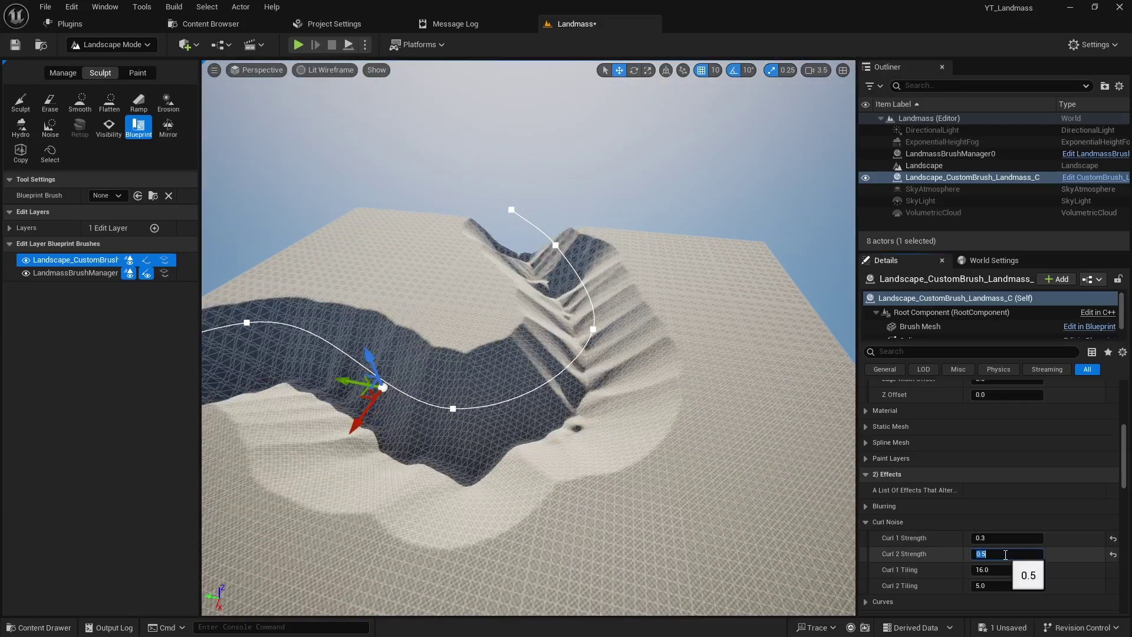
{"action": "type", "text": "0.3"}
{"action": "key", "text": "Return"}
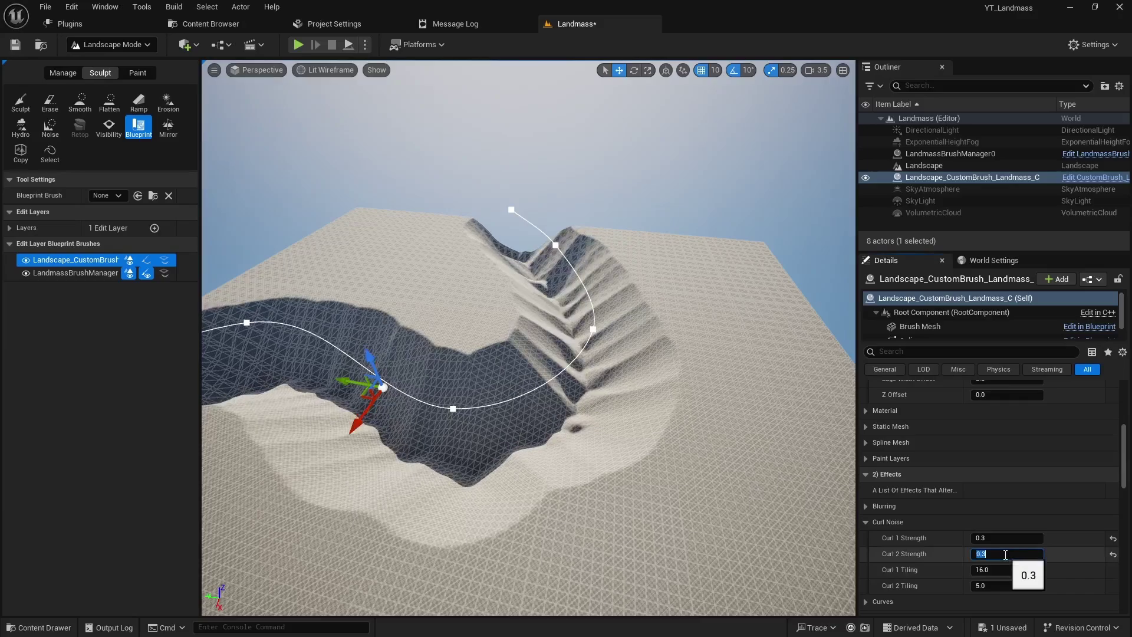
{"action": "type", "text": "0.1"}
{"action": "key", "text": "Return"}
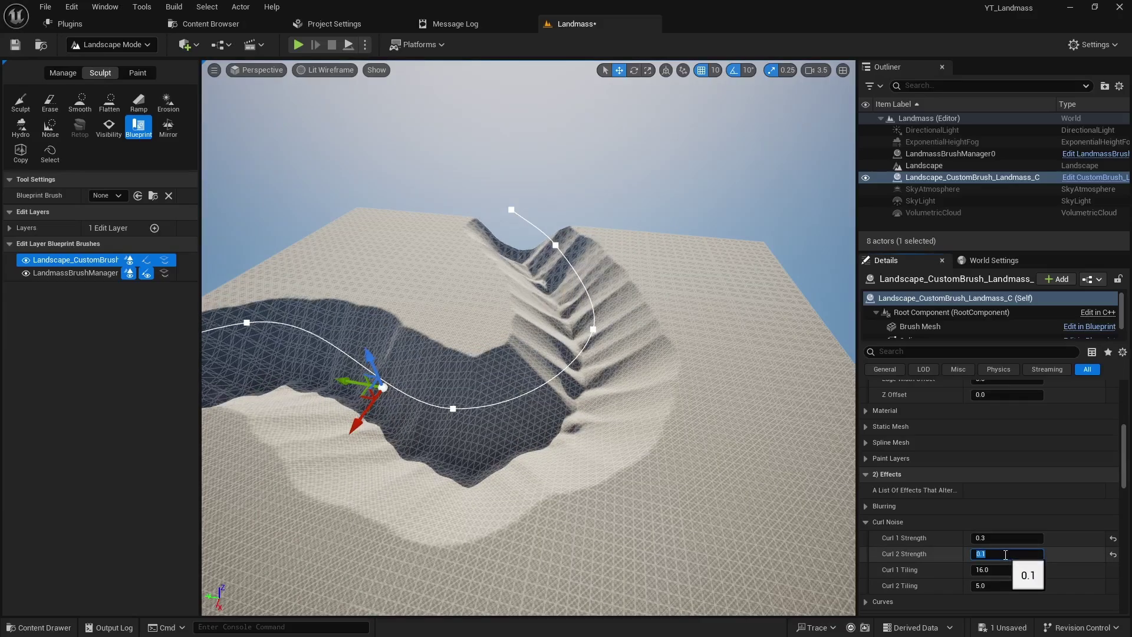
{"action": "type", "text": "0.8"}
{"action": "key", "text": "Return"}
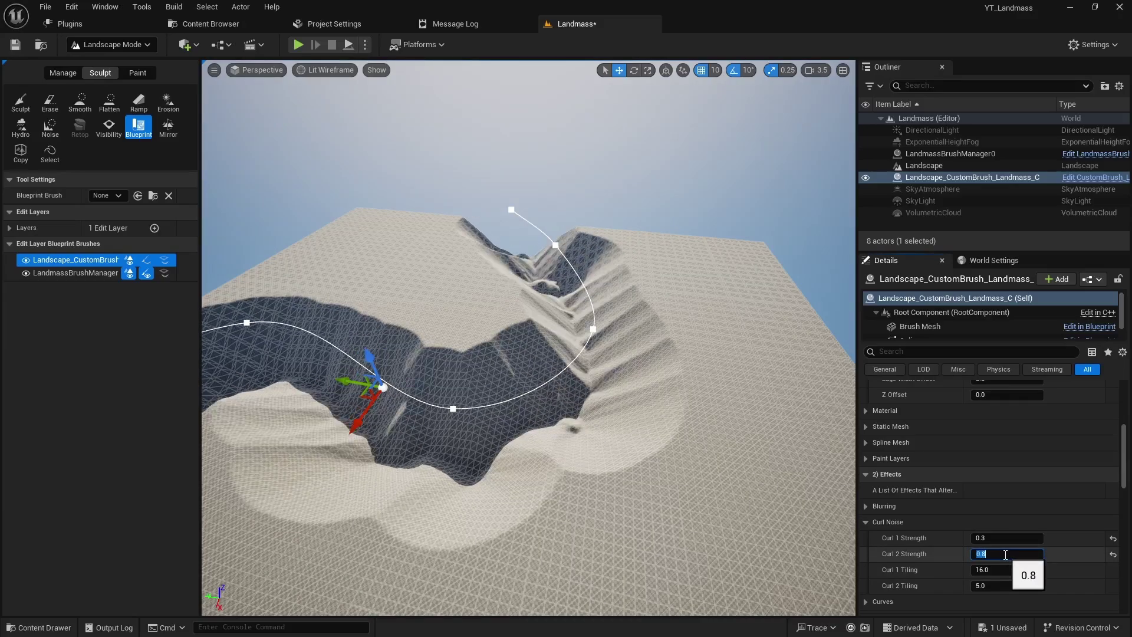
{"action": "right_click_drag", "start_coordinate": [648, 412], "coordinate": [413, 407]}
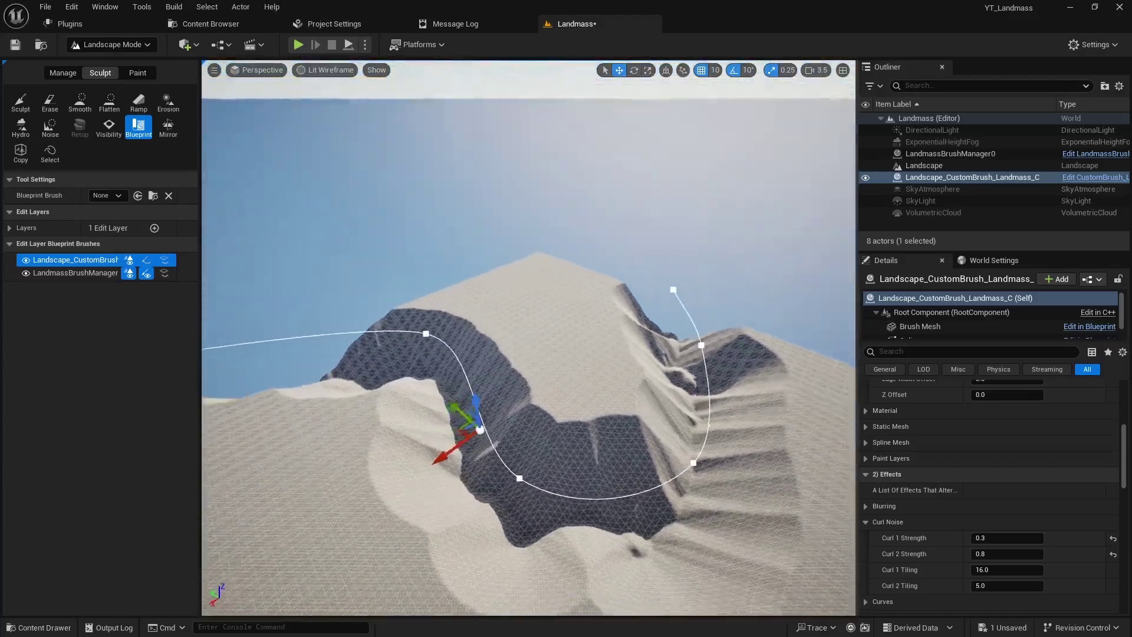
{"action": "right_click_drag", "start_coordinate": [412, 406], "coordinate": [295, 407]}
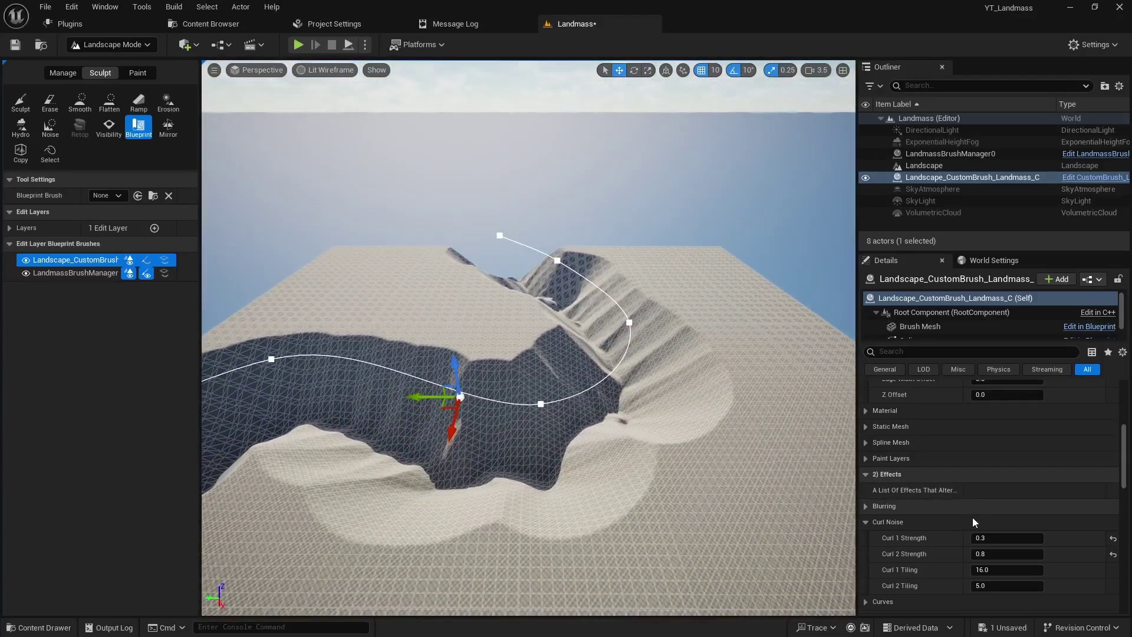
Expand Displacement and try Displacement Height values of 500 and then 5000
{"action": "scroll", "coordinate": [952, 503], "scroll_direction": "down", "scroll_amount": 2}
{"action": "scroll", "coordinate": [950, 503], "scroll_direction": "down", "scroll_amount": 2}
{"action": "scroll", "coordinate": [942, 500], "scroll_direction": "down", "scroll_amount": 2}
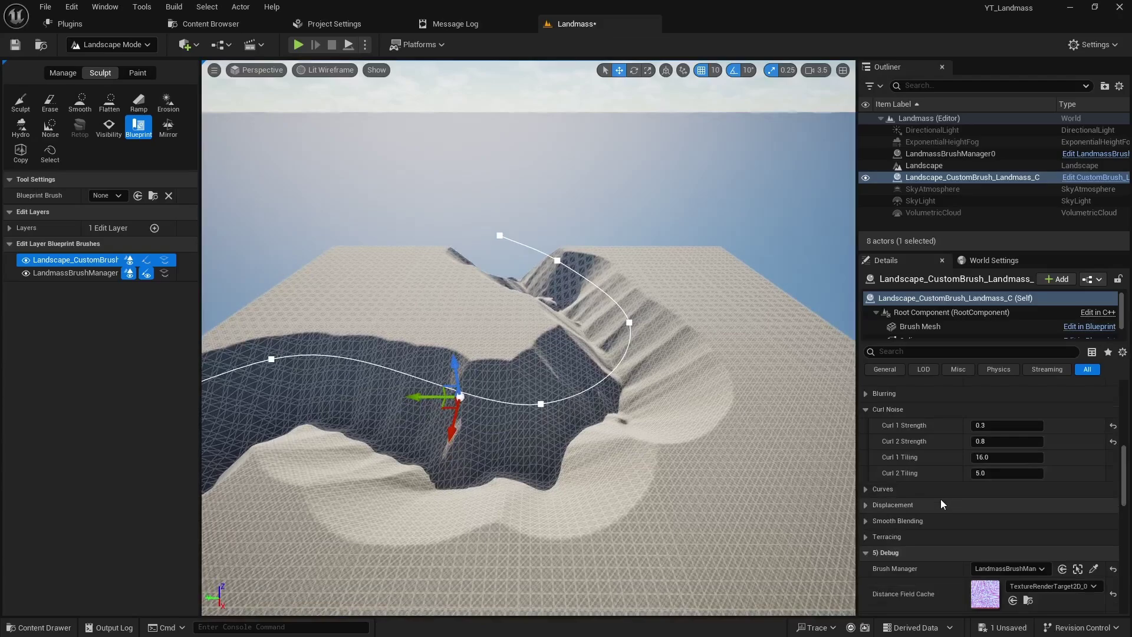
{"action": "left_click", "coordinate": [864, 504]}
{"action": "scroll", "coordinate": [919, 504], "scroll_direction": "down", "scroll_amount": 2}
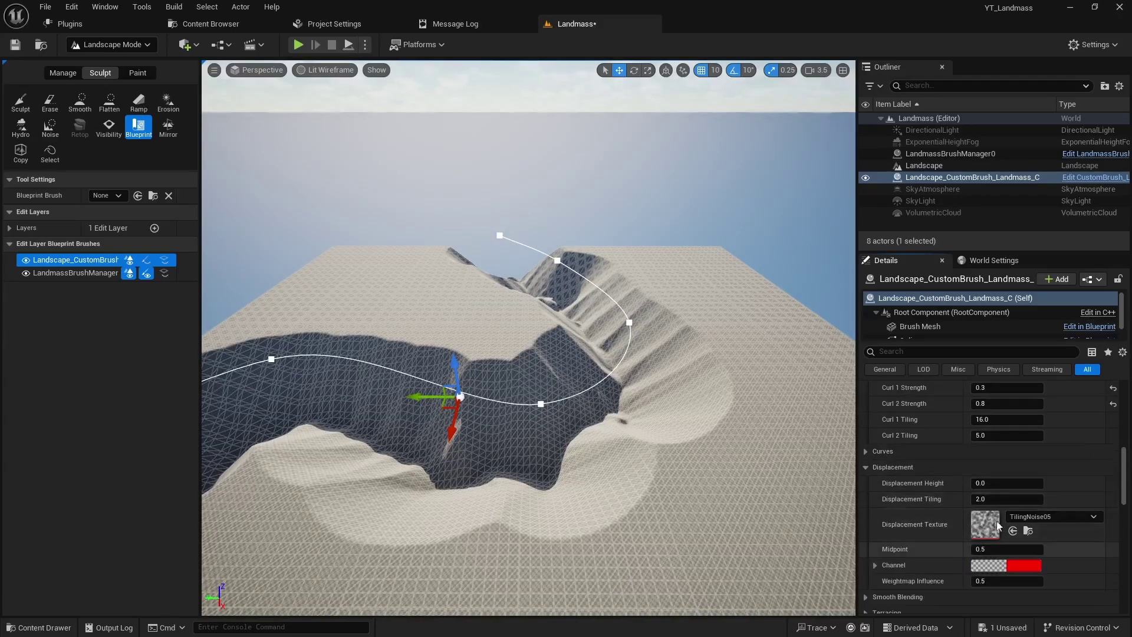
{"action": "scroll", "coordinate": [998, 527], "scroll_direction": "down", "scroll_amount": 2}
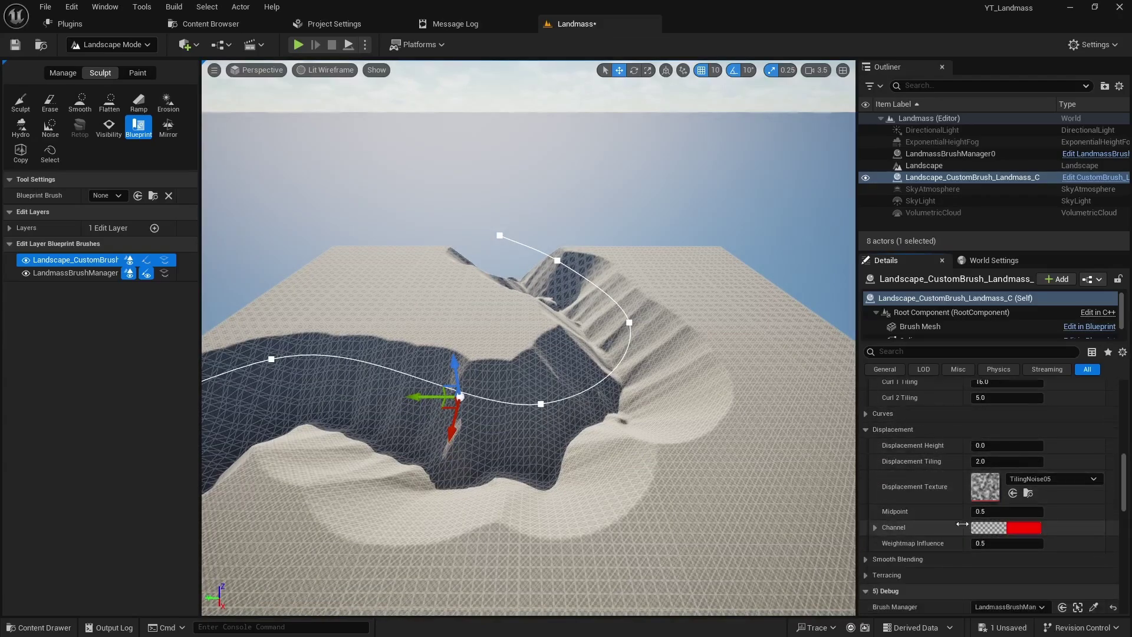
{"action": "left_click", "coordinate": [992, 446]}
{"action": "type", "text": "500"}
{"action": "key", "text": "Return"}
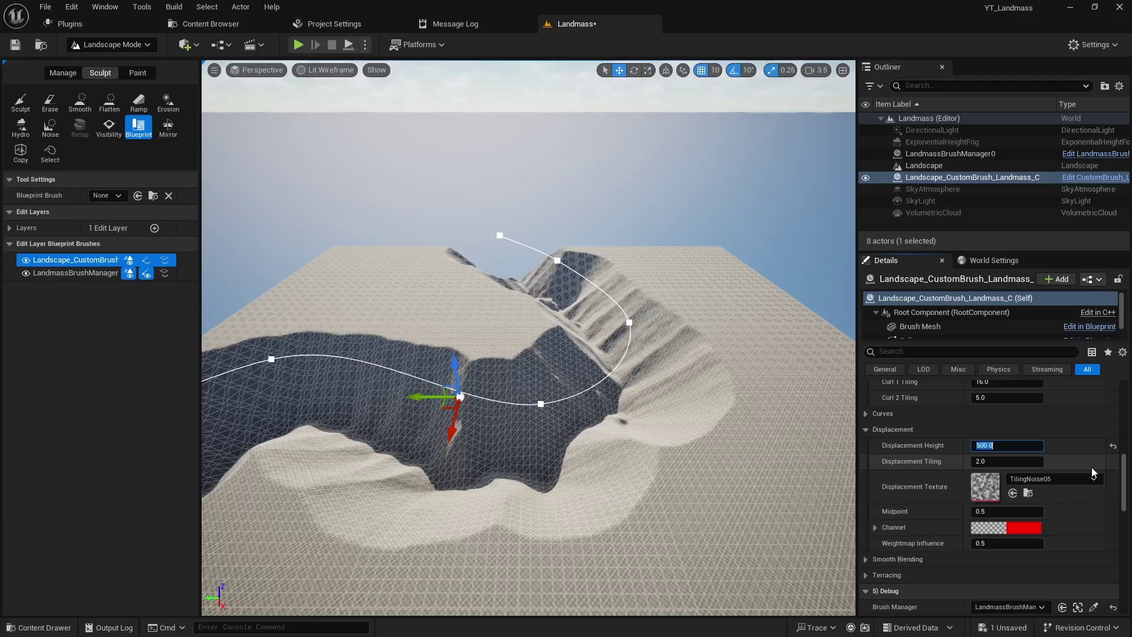
{"action": "type", "text": "5000"}
{"action": "key", "text": "Return"}
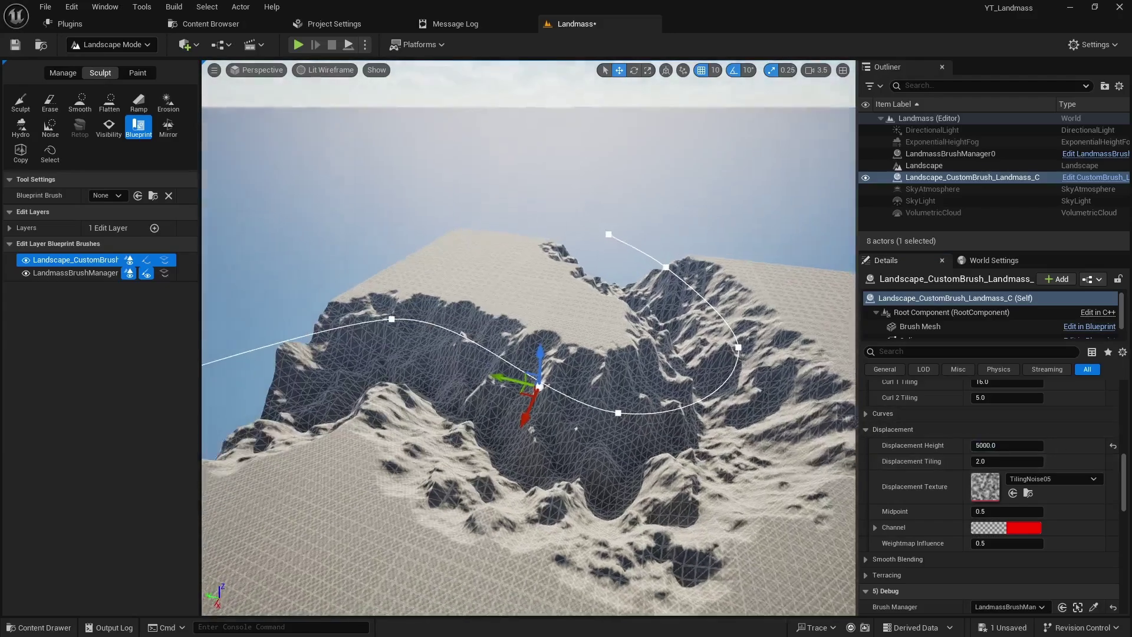
{"action": "mouse_move", "coordinate": [530, 354]}
{"action": "right_mouse_down"}
{"action": "mouse_move", "coordinate": [649, 318]}
{"action": "mouse_move", "coordinate": [590, 330]}
{"action": "right_mouse_up"}
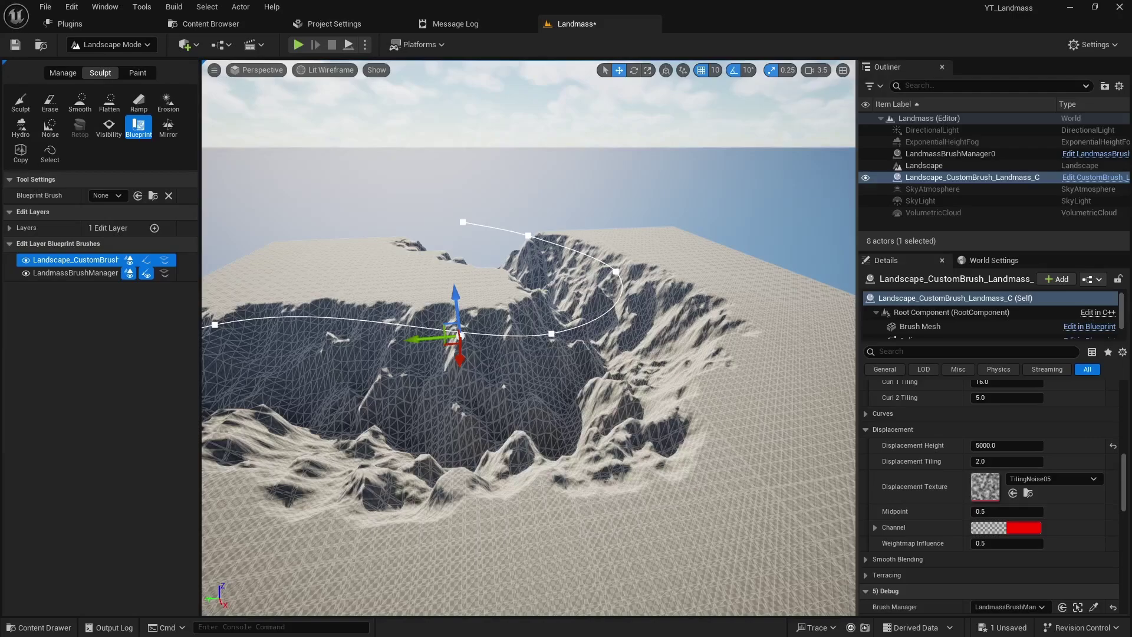
Settle Displacement Height at 2500 and orbit to inspect the roughened canyon walls
{"action": "left_click", "coordinate": [1010, 446]}
{"action": "type", "text": "/2"}
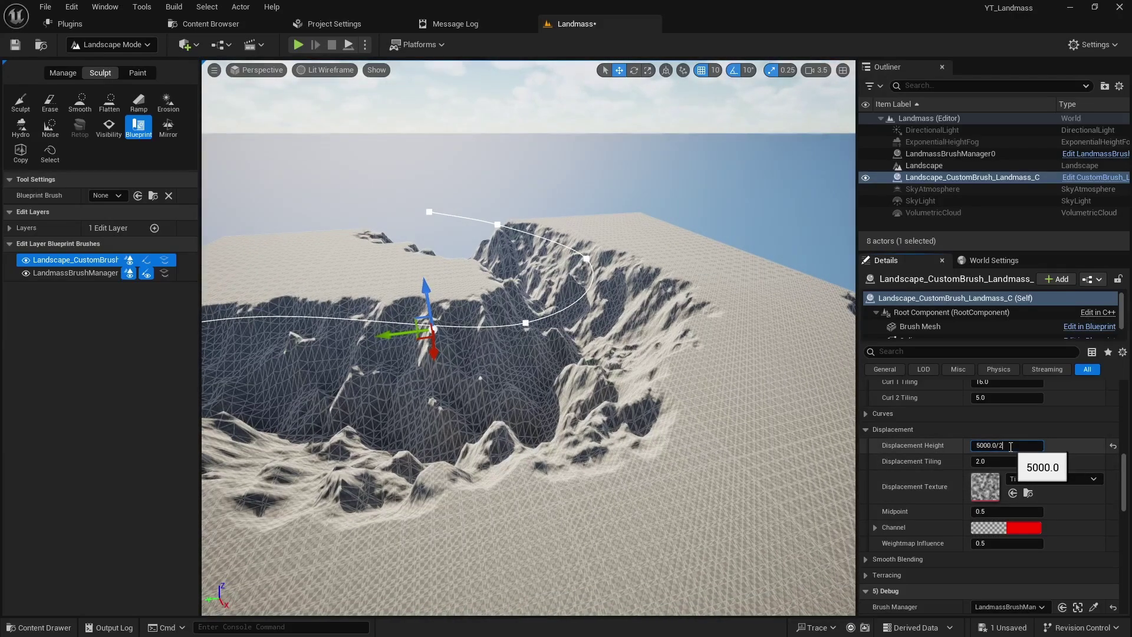
{"action": "key", "text": "Return"}
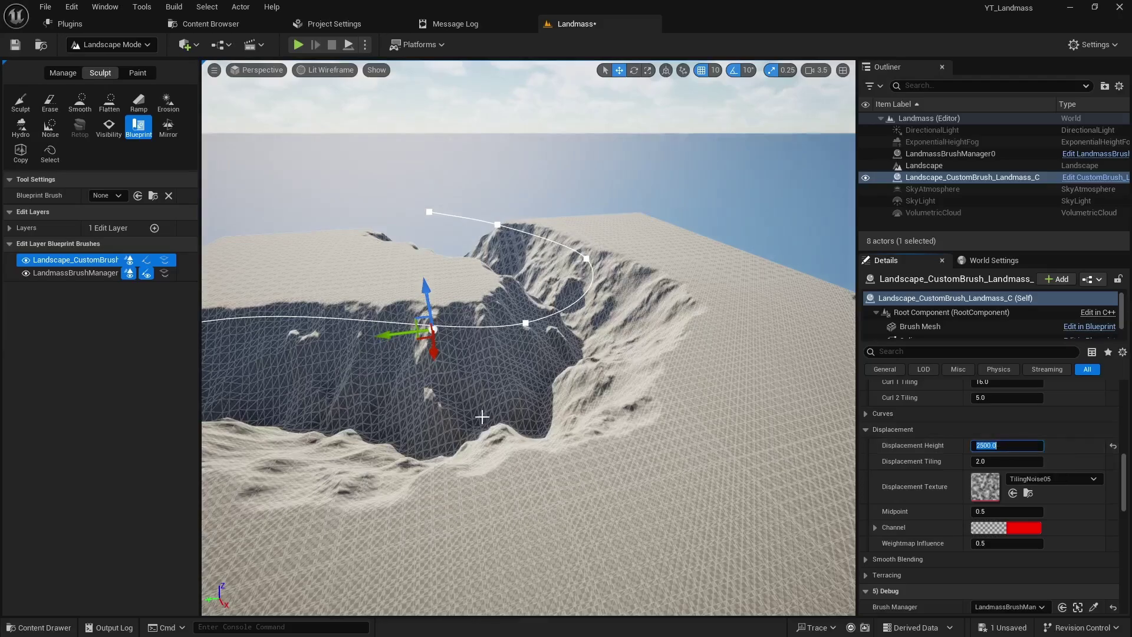
{"action": "mouse_move", "coordinate": [530, 383]}
{"action": "left_mouse_down", "text": "alt"}
{"action": "mouse_move", "coordinate": [247, 377]}
{"action": "mouse_move", "coordinate": [613, 383]}
{"action": "mouse_move", "coordinate": [448, 383]}
{"action": "left_mouse_up", "text": "alt"}
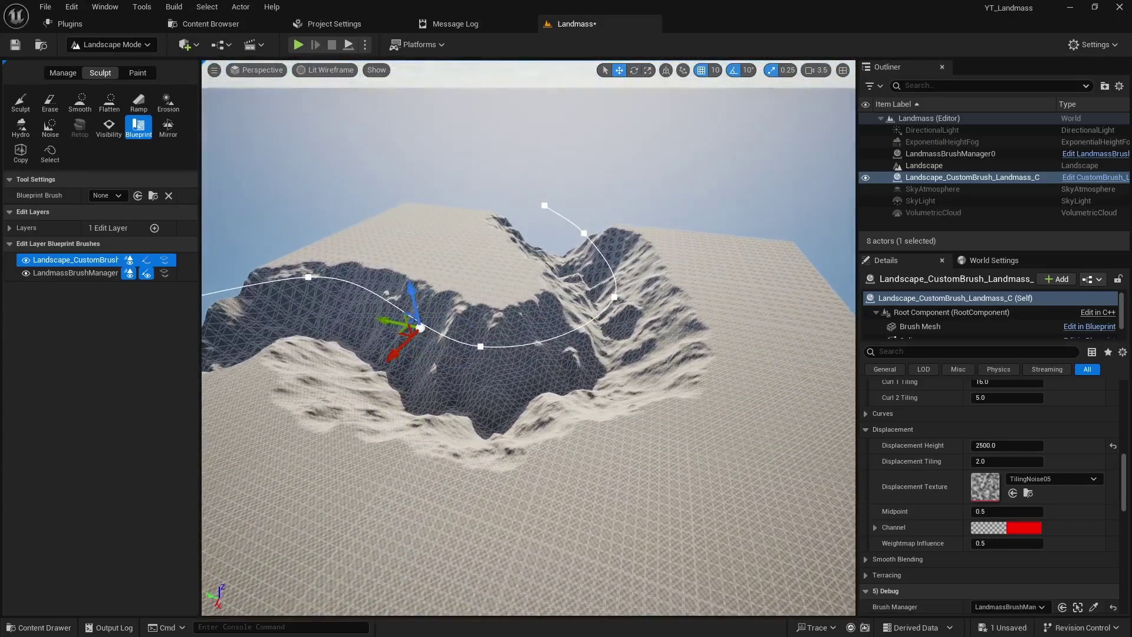
{"action": "left_click_drag", "start_coordinate": [448, 383], "coordinate": [702, 358], "text": "alt"}
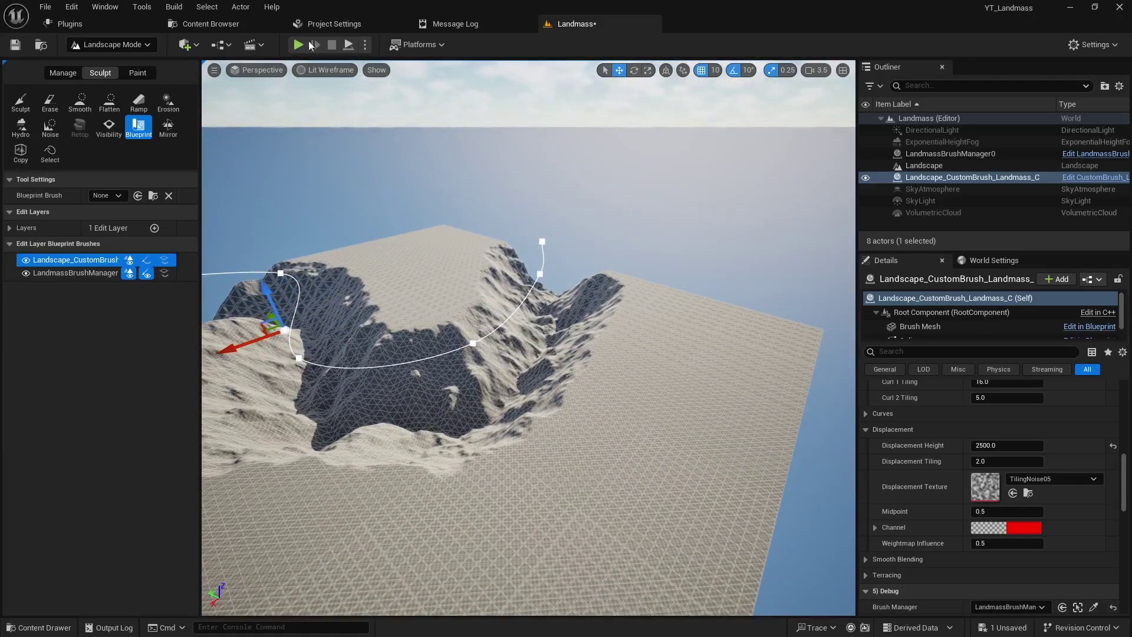
Switch to Selection Mode, select the landscape, and set its Landscape Material to M_Rock_Sandstone
{"action": "left_click", "coordinate": [147, 47]}
{"action": "left_click", "coordinate": [115, 65]}
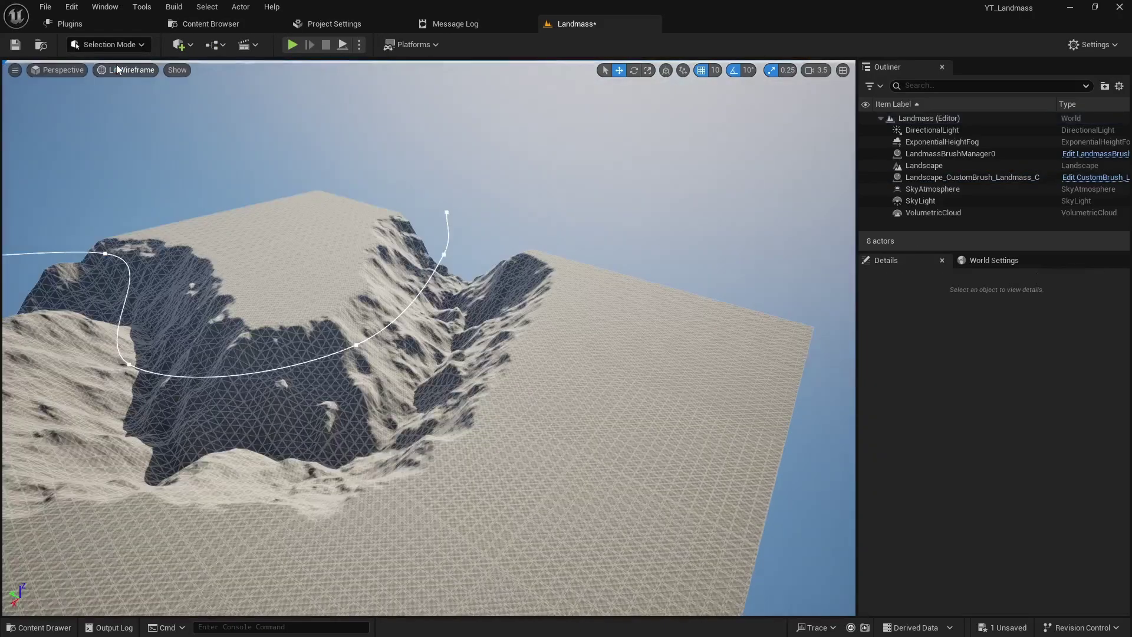
{"action": "left_click_drag", "start_coordinate": [412, 306], "coordinate": [635, 305], "text": "alt"}
{"action": "left_click", "coordinate": [635, 306]}
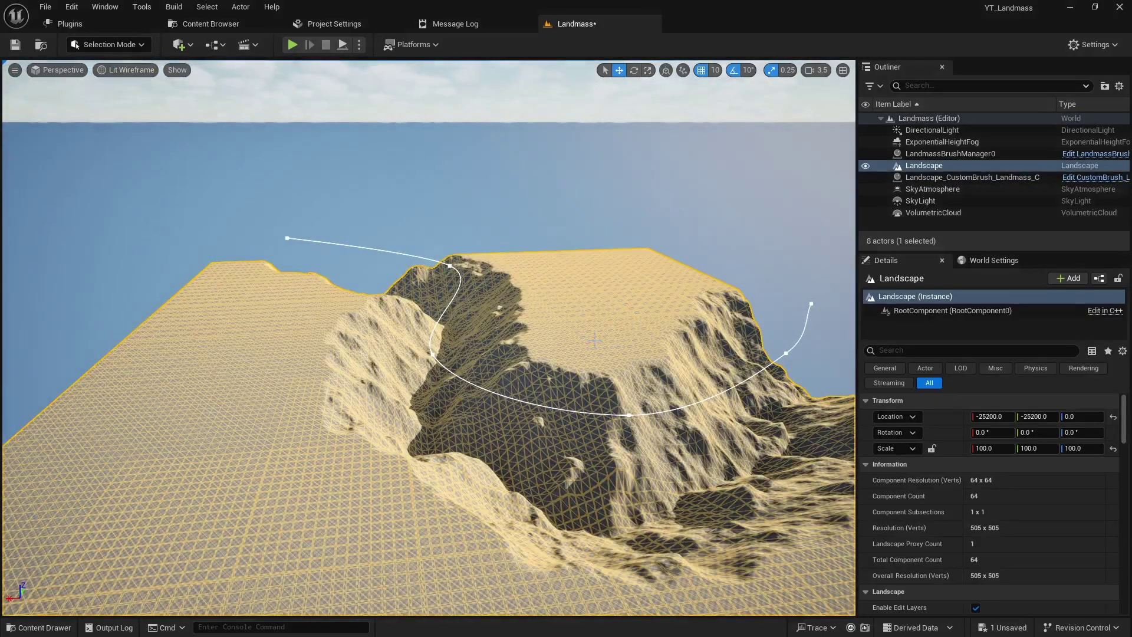
{"action": "scroll", "coordinate": [996, 540], "scroll_direction": "down", "scroll_amount": 5}
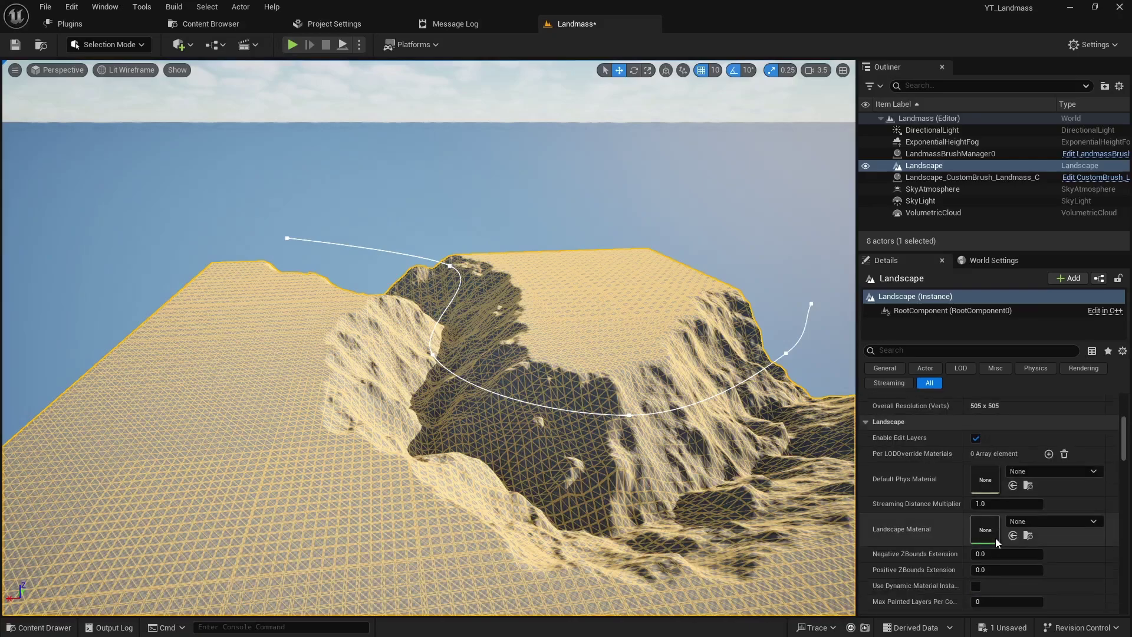
{"action": "left_click", "coordinate": [1045, 523]}
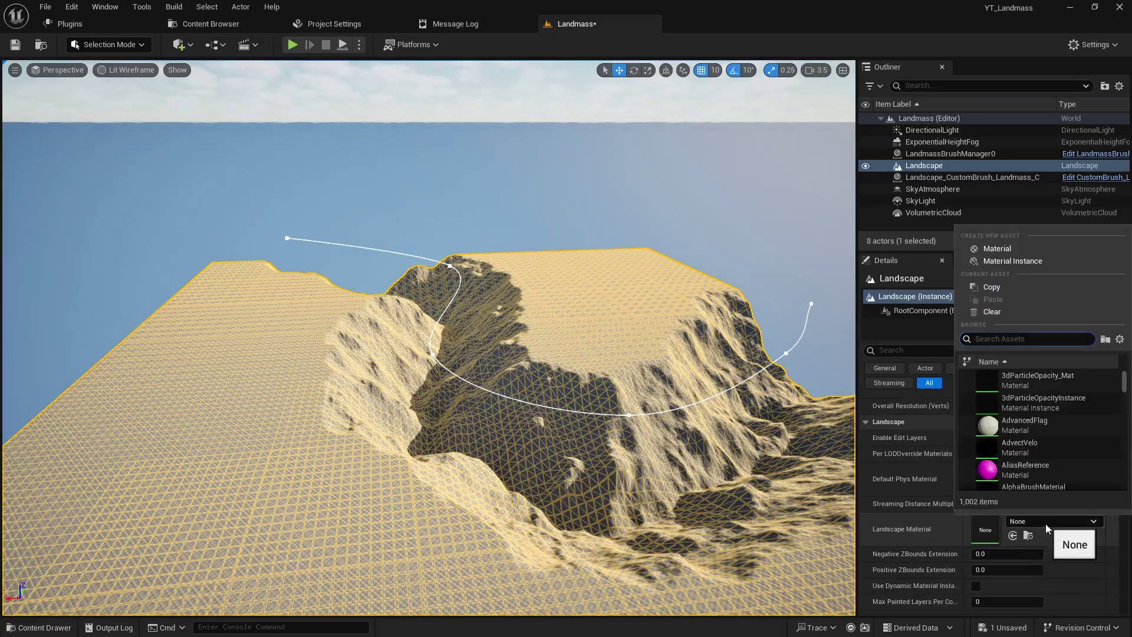
{"action": "type", "text": "rock"}
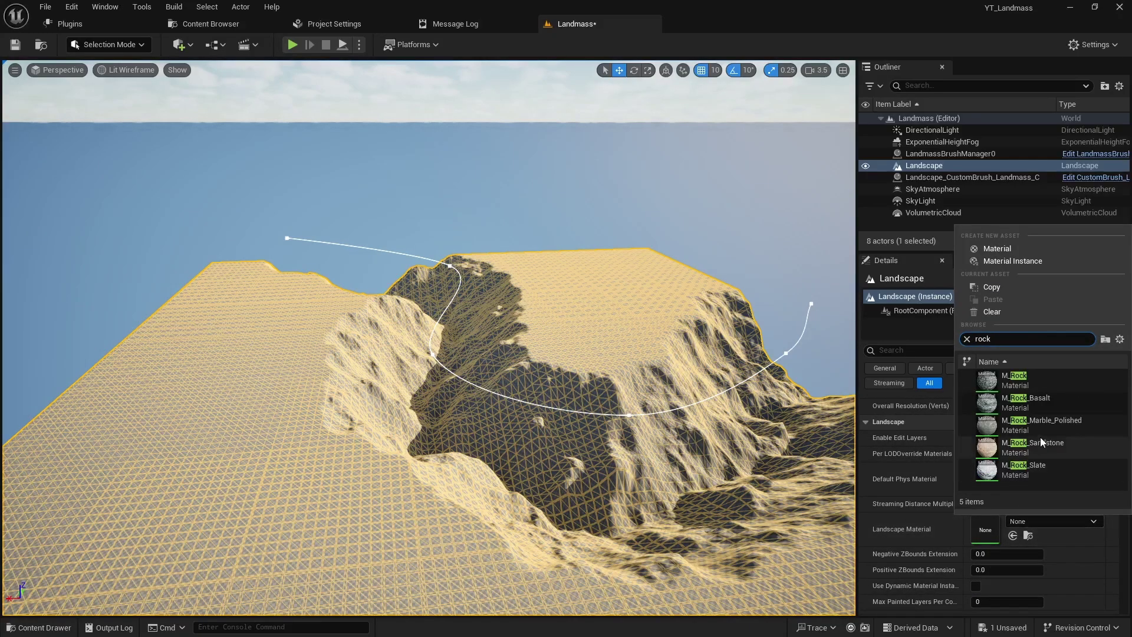
{"action": "left_click", "coordinate": [1038, 443]}
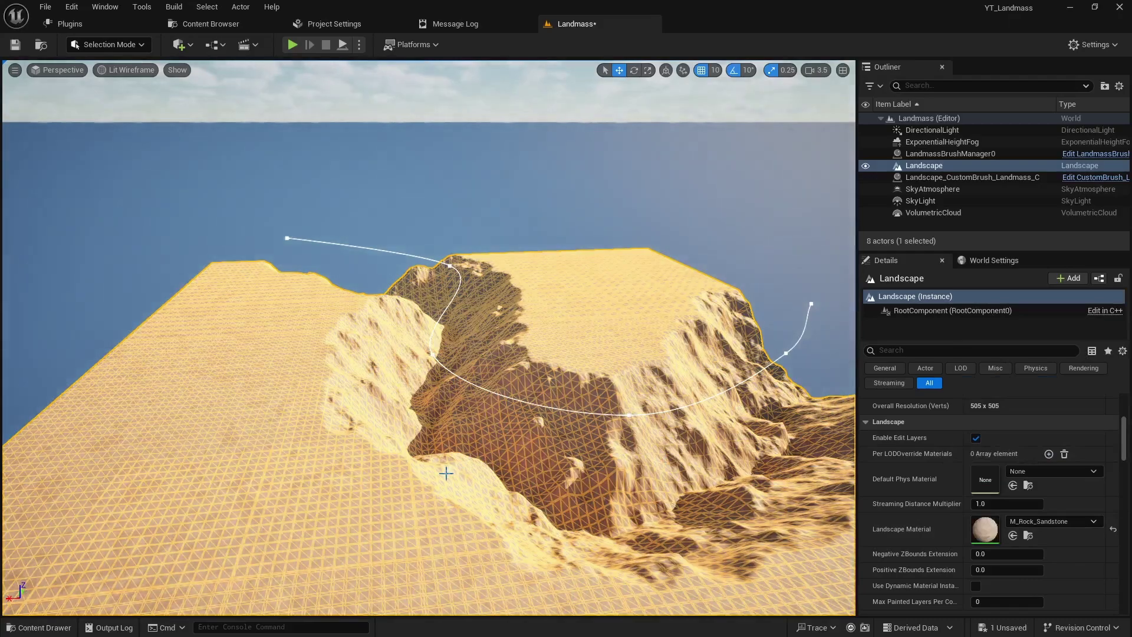
{"action": "right_click_drag", "start_coordinate": [445, 470], "coordinate": [445, 473]}
Change the viewport view mode from Lit Wireframe to Lit and fly around the sandstone canyon
{"action": "left_click", "coordinate": [130, 69]}
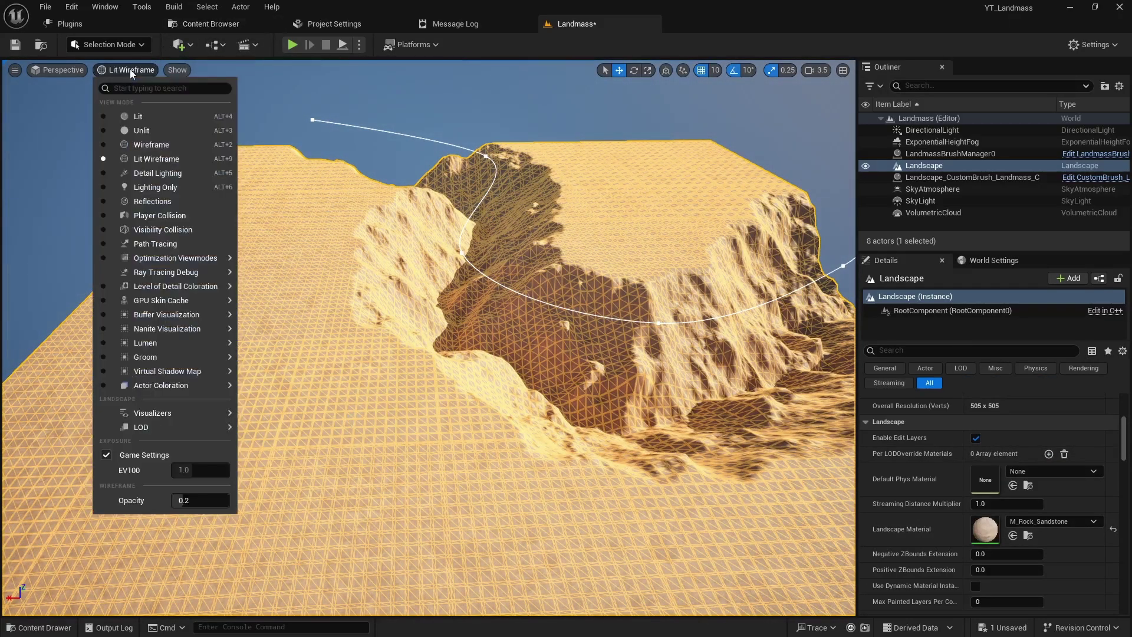
{"action": "left_click", "coordinate": [143, 112]}
{"action": "mouse_move", "coordinate": [287, 308]}
{"action": "right_mouse_down"}
{"action": "mouse_move", "coordinate": [286, 277]}
{"action": "mouse_move", "coordinate": [286, 306]}
{"action": "right_mouse_up"}
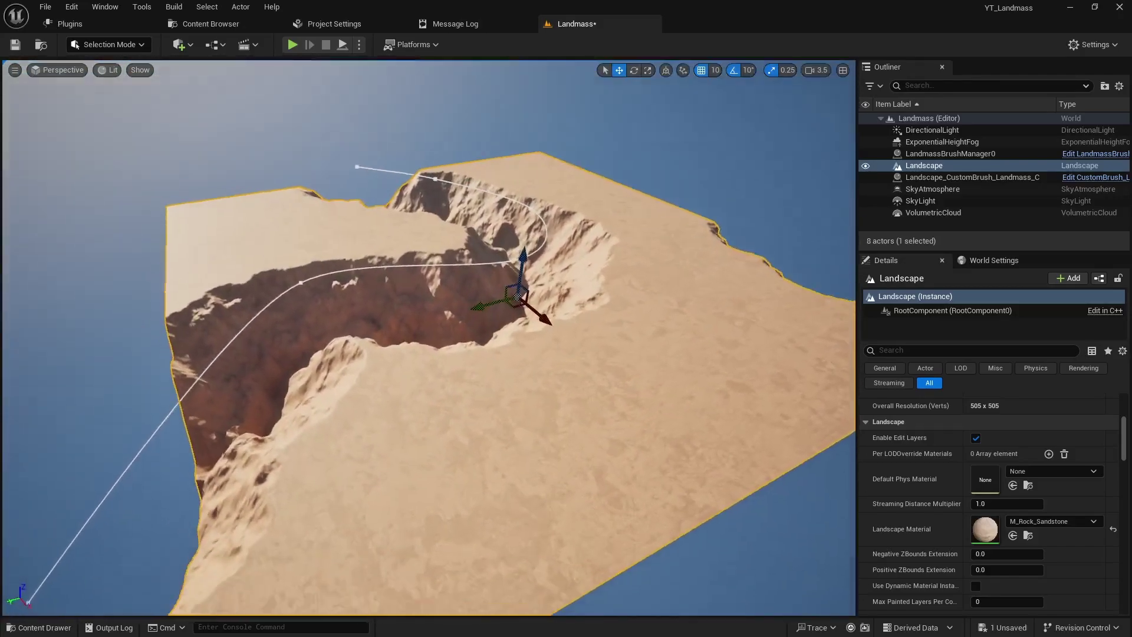
{"action": "right_click_drag", "start_coordinate": [221, 203], "coordinate": [221, 203]}
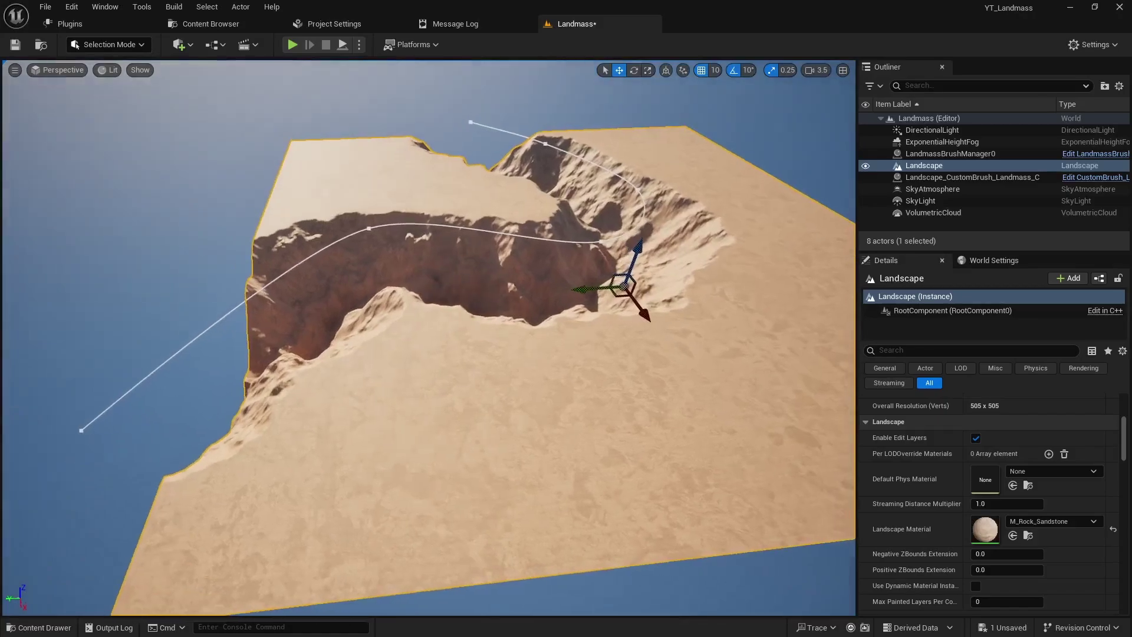
{"action": "left_click", "coordinate": [191, 46]}
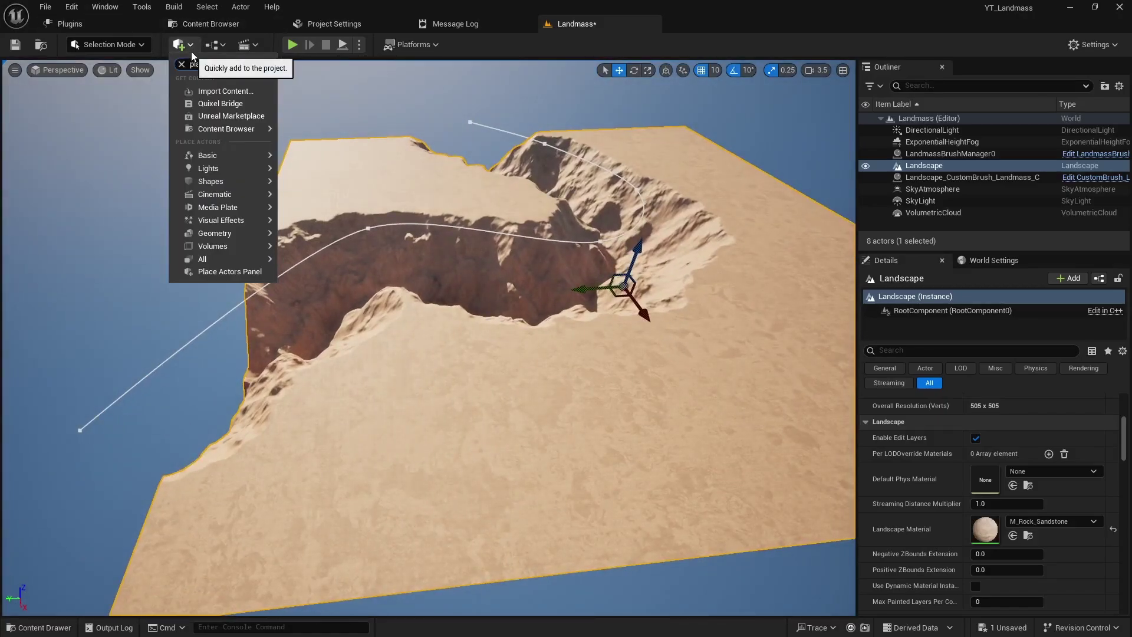
Add a Plane through Quick Add and scale it to 100 by 100
{"action": "type", "text": "plane"}
{"action": "left_click", "coordinate": [207, 87]}
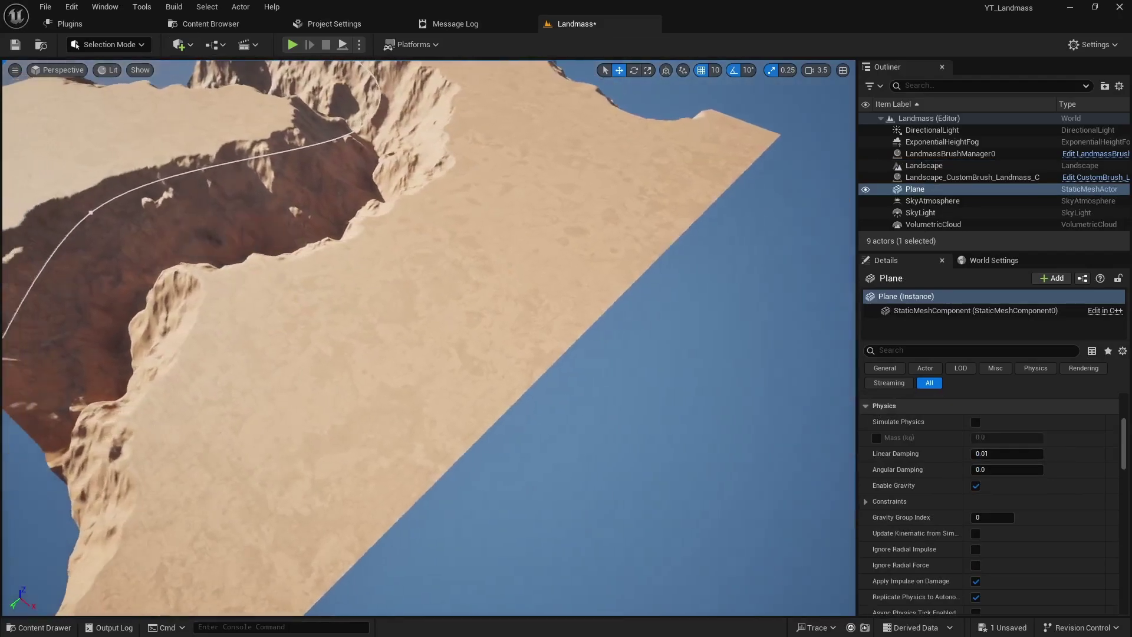
{"action": "right_click_drag", "start_coordinate": [806, 424], "coordinate": [806, 425]}
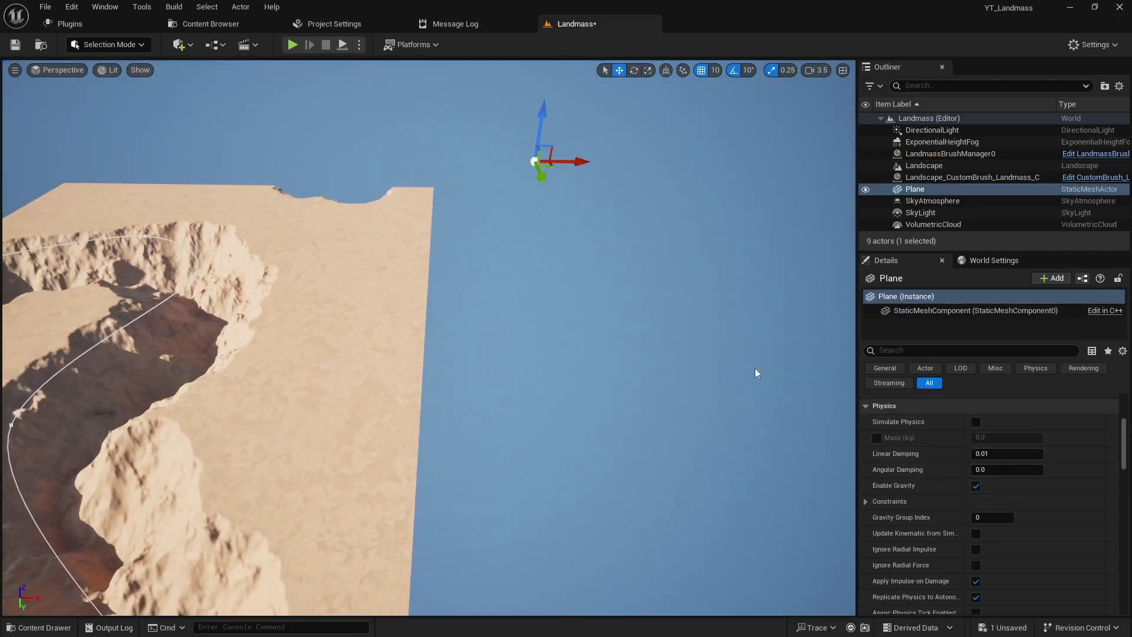
{"action": "scroll", "coordinate": [941, 482], "scroll_direction": "up", "scroll_amount": 5}
{"action": "type", "text": "100"}
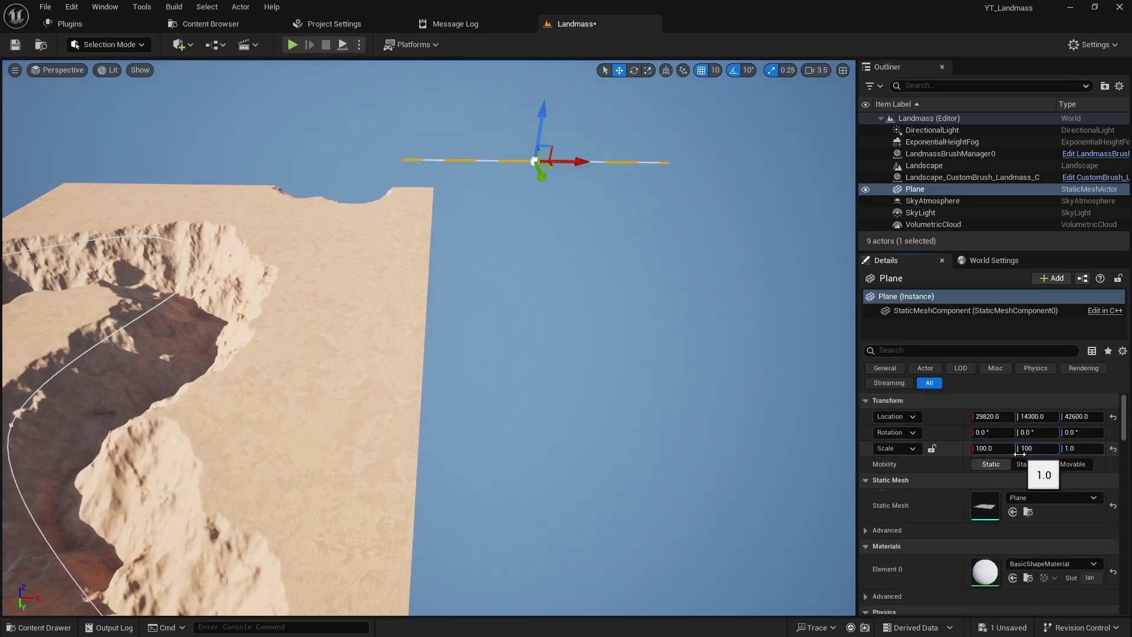
{"action": "key", "text": "Return"}
{"action": "key", "text": "f"}
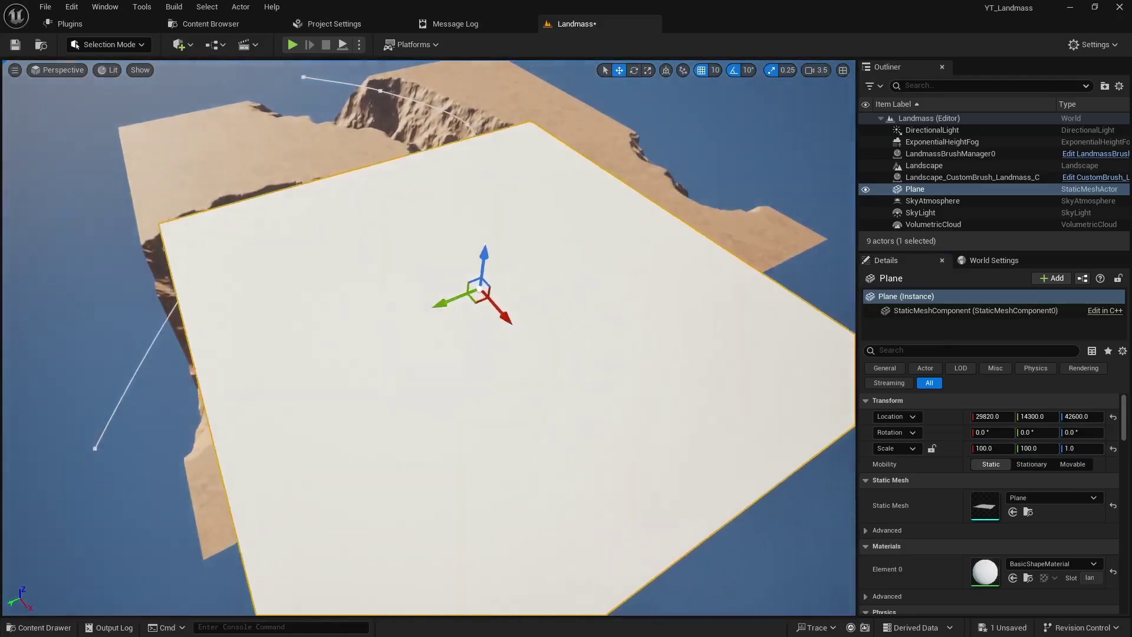
Assign M_Water to the plane's Element 0 and reset its Location to 0,0,0
{"action": "scroll", "coordinate": [429, 337], "scroll_direction": "down", "scroll_amount": 10}
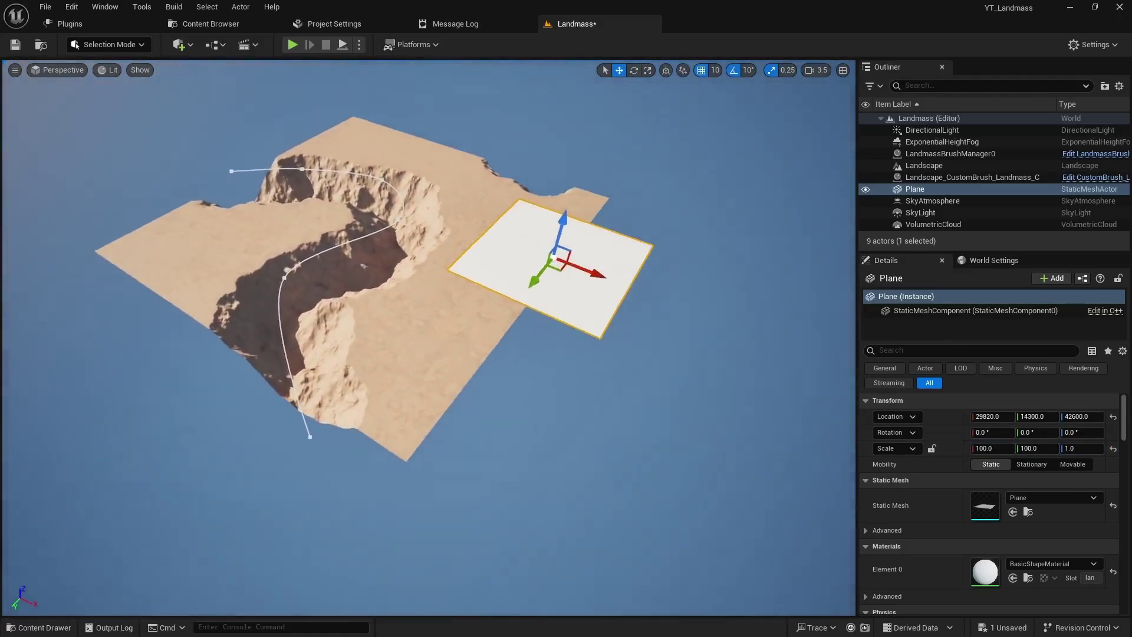
{"action": "scroll", "coordinate": [1049, 519], "scroll_direction": "down", "scroll_amount": 2}
{"action": "left_click", "coordinate": [1053, 526]}
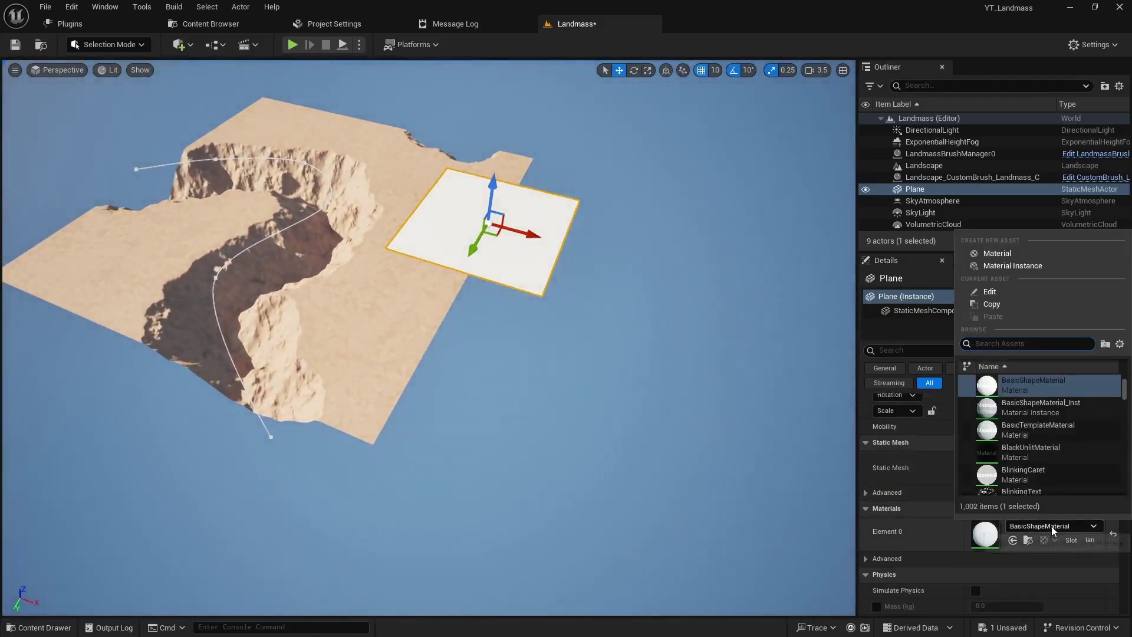
{"action": "type", "text": "mwater"}
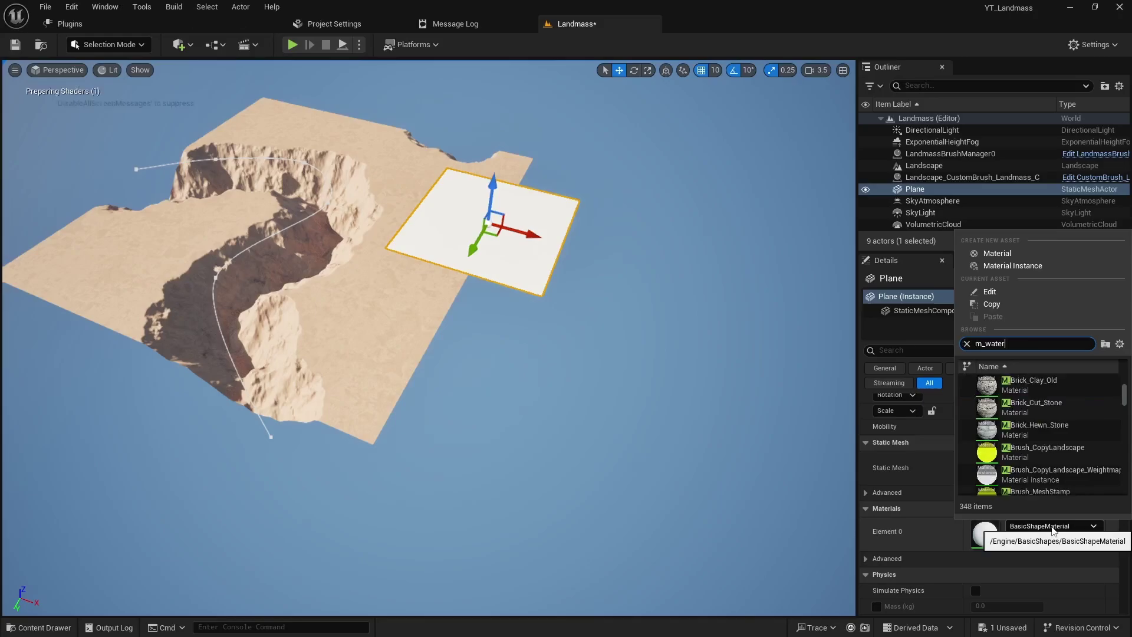
{"action": "left_click", "coordinate": [1015, 385]}
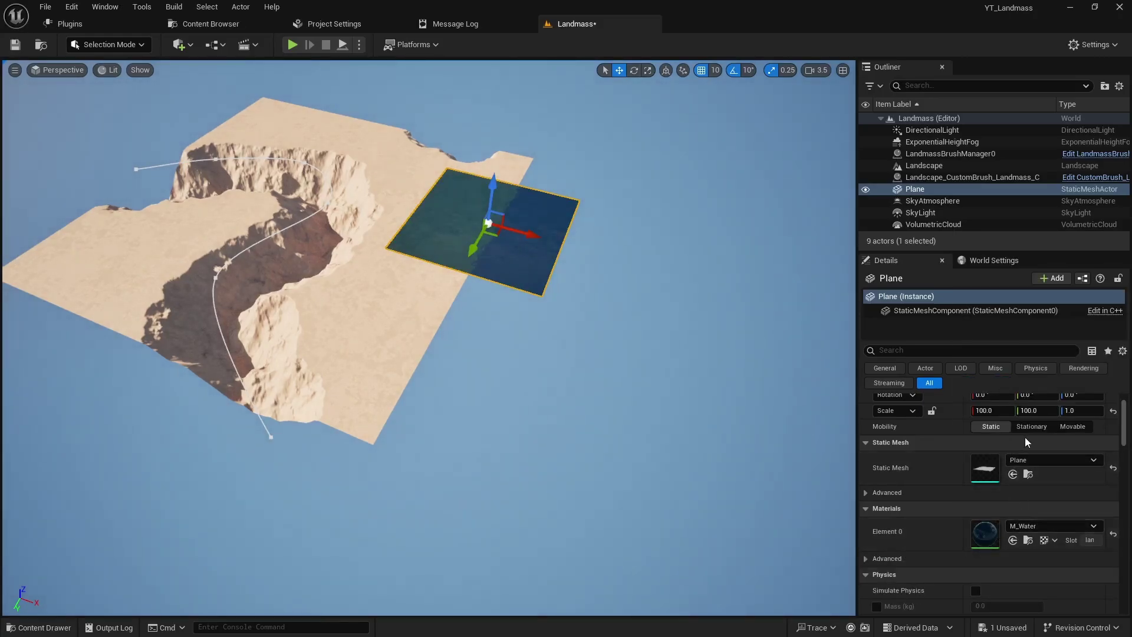
{"action": "scroll", "coordinate": [1024, 442], "scroll_direction": "up", "scroll_amount": 1}
{"action": "left_click", "coordinate": [1113, 416]}
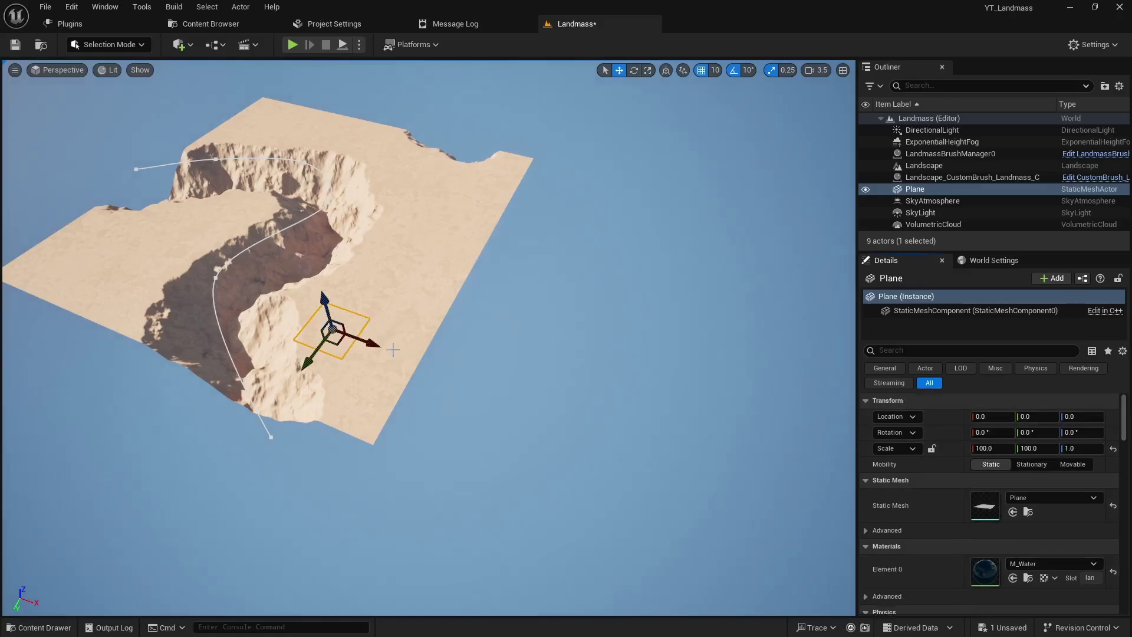
Raise the water plane, scale it to 500 by 400, and slide it over the canyon
{"action": "mouse_move", "coordinate": [326, 307]}
{"action": "left_mouse_down"}
{"action": "mouse_move", "coordinate": [342, 311]}
{"action": "mouse_move", "coordinate": [270, 310]}
{"action": "left_mouse_up"}
{"action": "right_click_drag", "start_coordinate": [413, 330], "coordinate": [243, 324]}
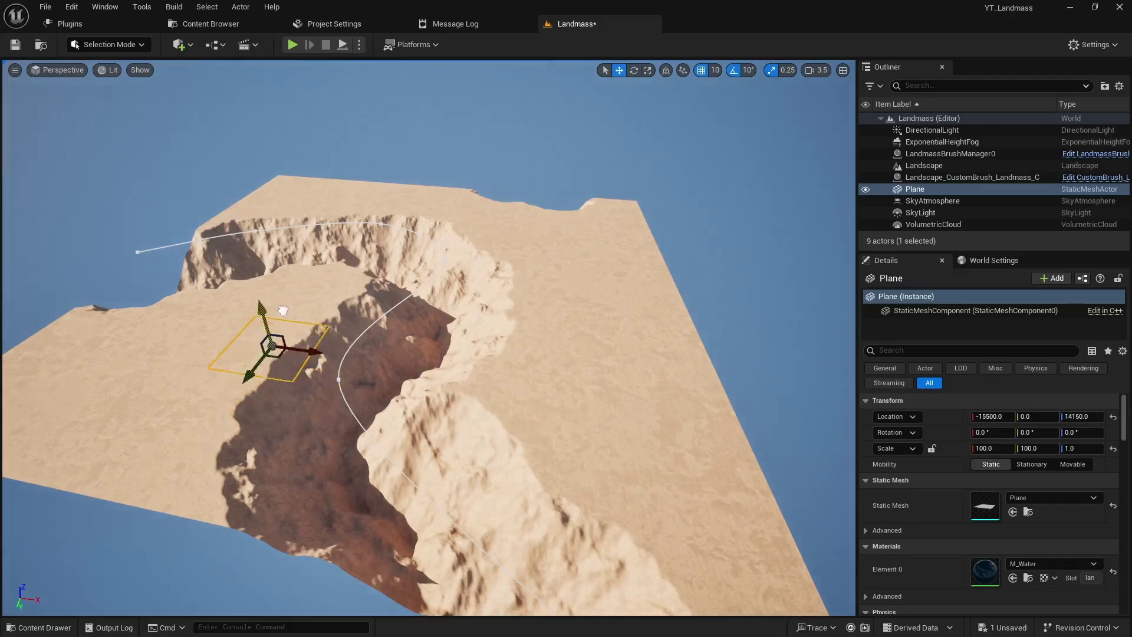
{"action": "mouse_move", "coordinate": [332, 309]}
{"action": "left_mouse_down", "text": "alt"}
{"action": "mouse_move", "coordinate": [247, 306]}
{"action": "mouse_move", "coordinate": [419, 321]}
{"action": "left_mouse_up", "text": "alt"}
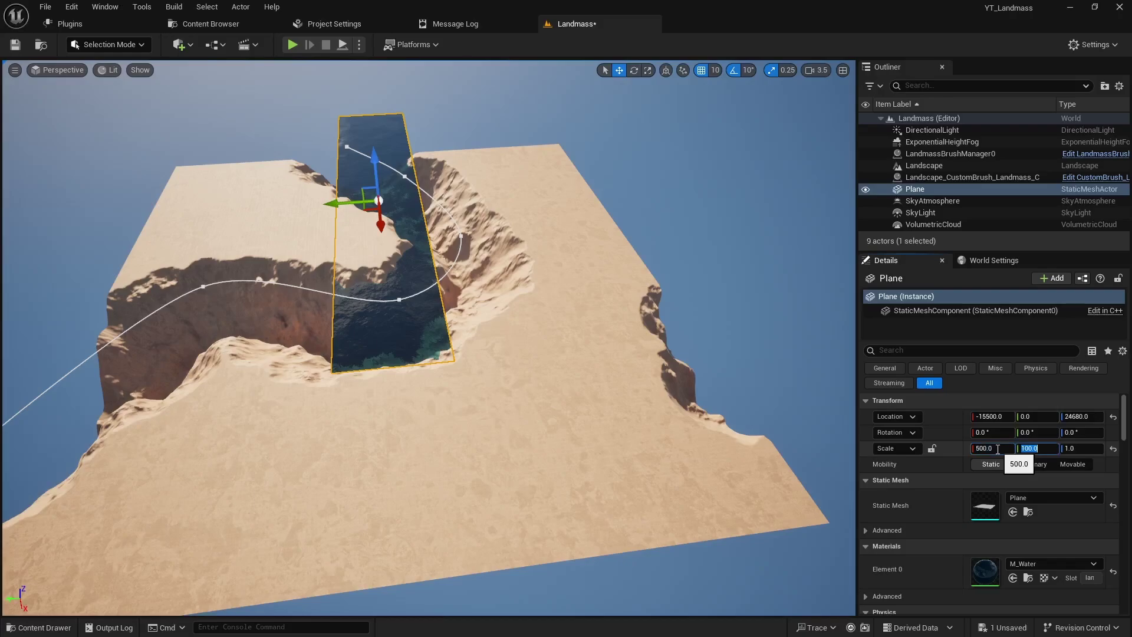
{"action": "type", "text": "400"}
{"action": "key", "text": "Return"}
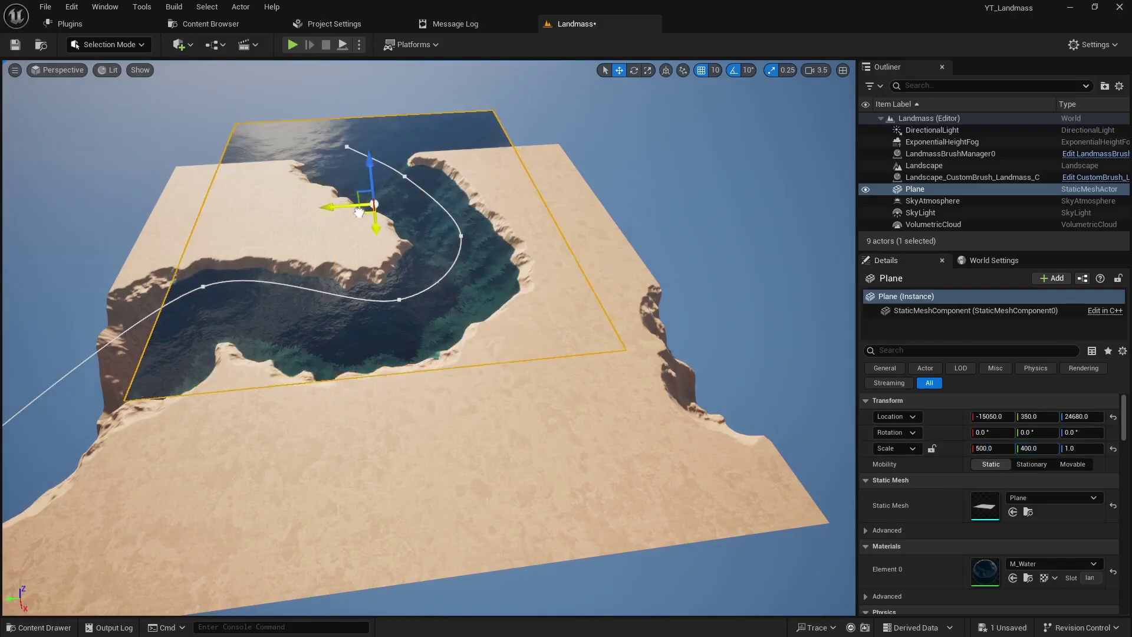
{"action": "left_click_drag", "start_coordinate": [358, 212], "coordinate": [269, 272]}
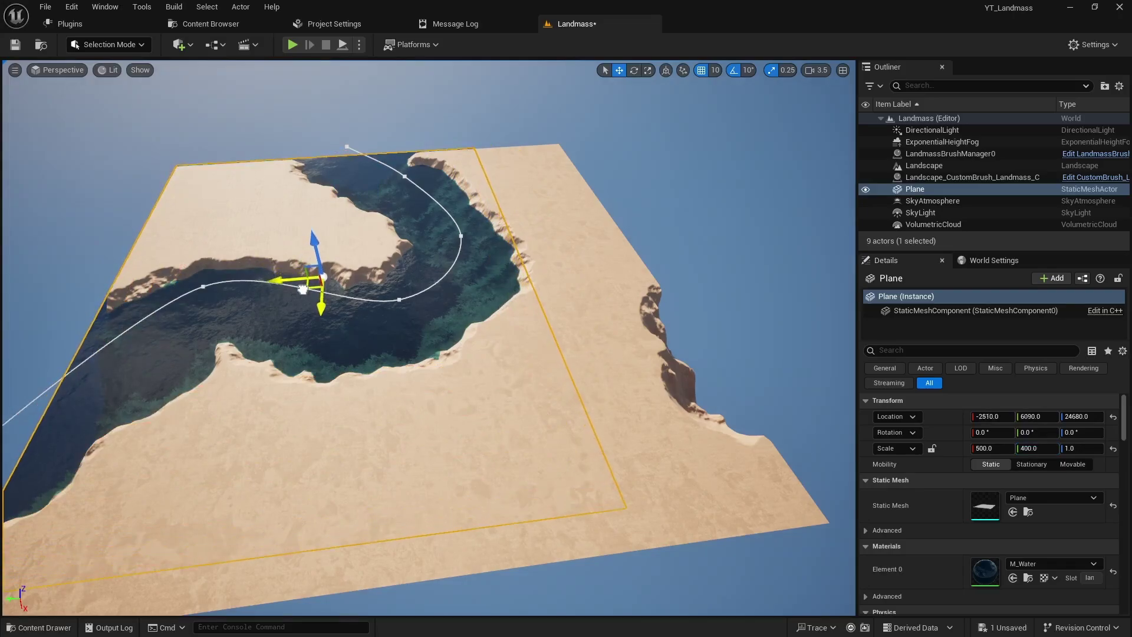
{"action": "right_click_drag", "start_coordinate": [415, 379], "coordinate": [417, 380]}
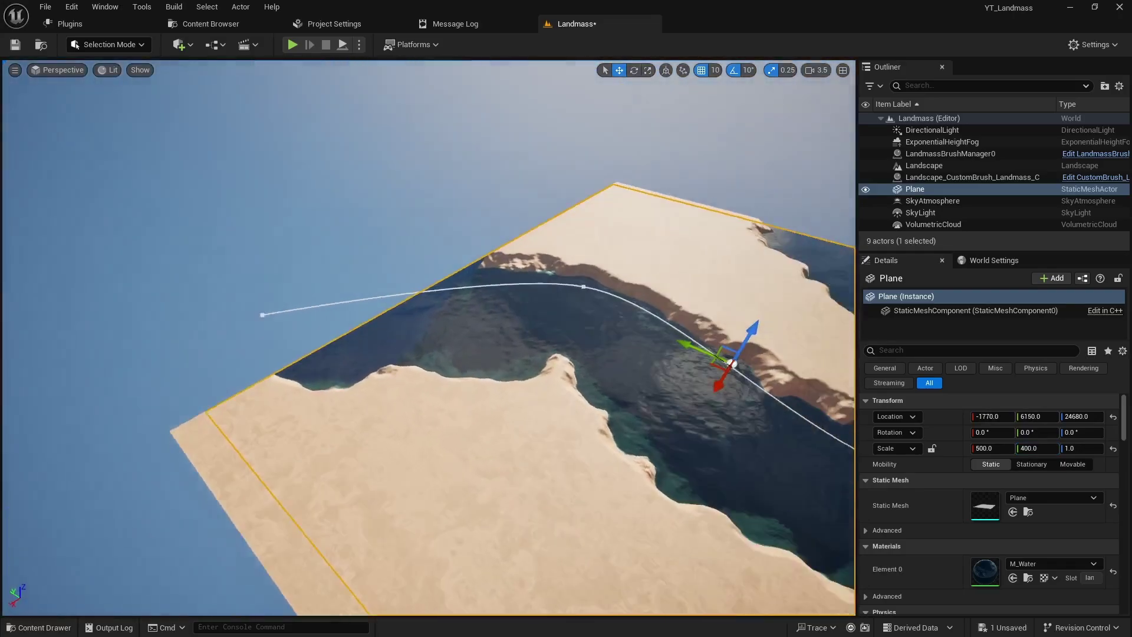
{"action": "key", "text": "Escape"}
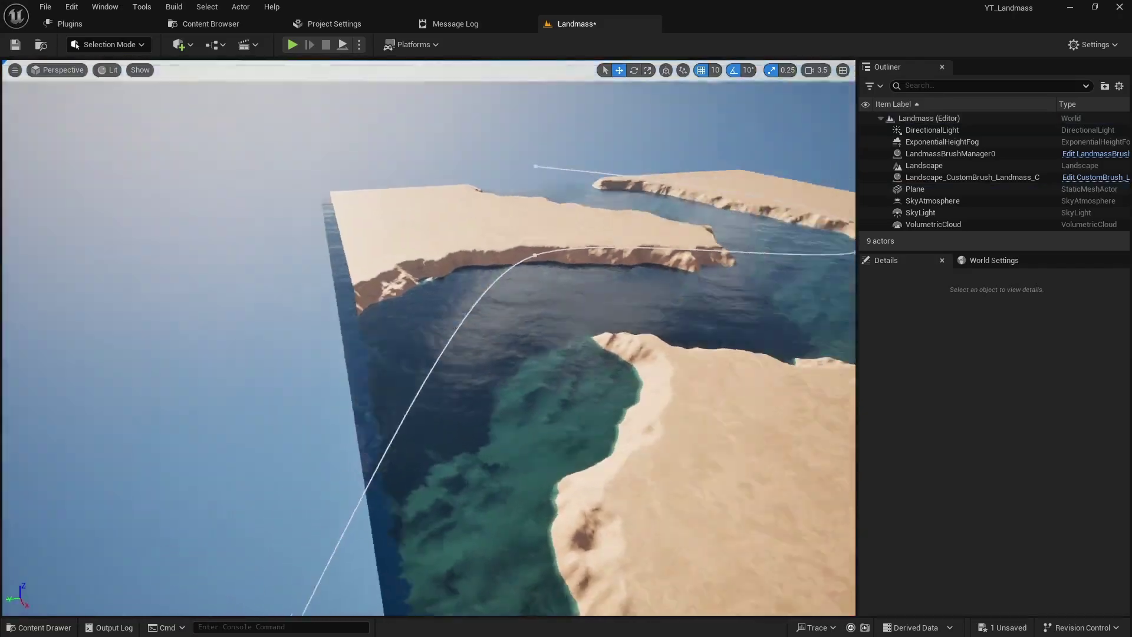
{"action": "mouse_move", "coordinate": [417, 380]}
{"action": "right_mouse_down"}
{"action": "mouse_move", "coordinate": [515, 412]}
{"action": "mouse_move", "coordinate": [521, 404]}
{"action": "mouse_move", "coordinate": [519, 423]}
{"action": "right_mouse_up"}
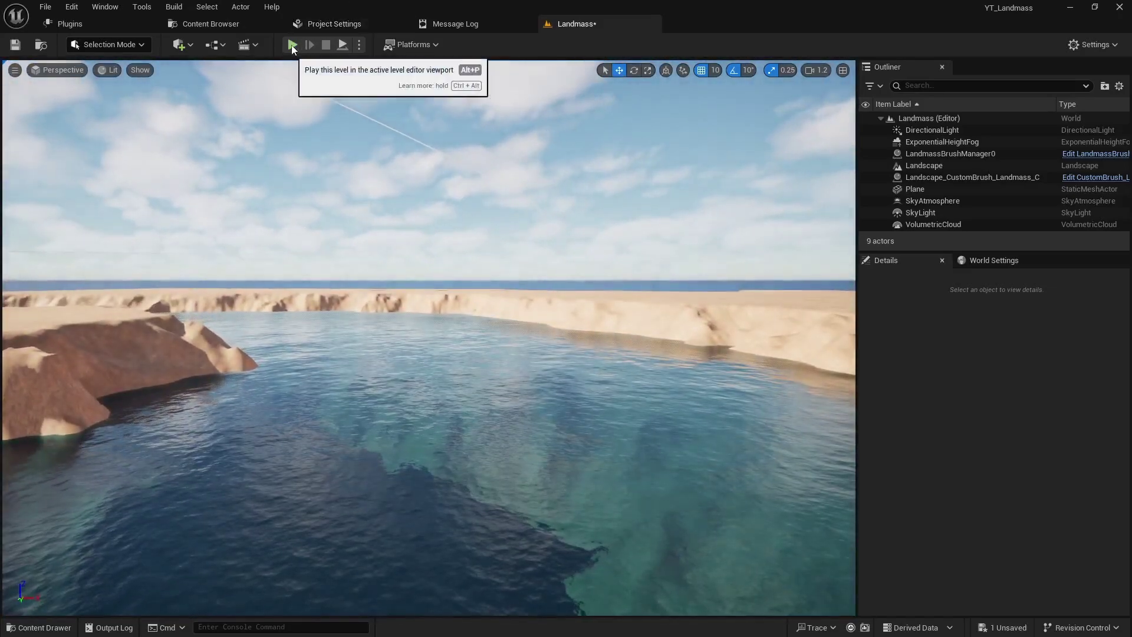
Start Play in the editor and take control of the third-person character
{"action": "left_click", "coordinate": [292, 46]}
{"action": "left_click", "coordinate": [429, 409]}
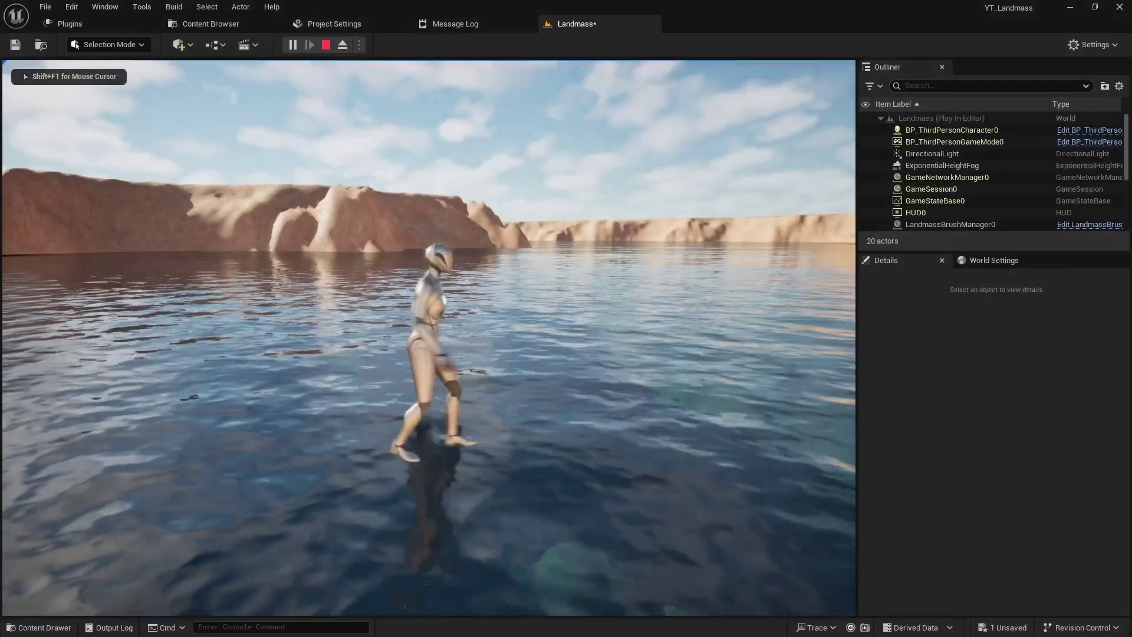